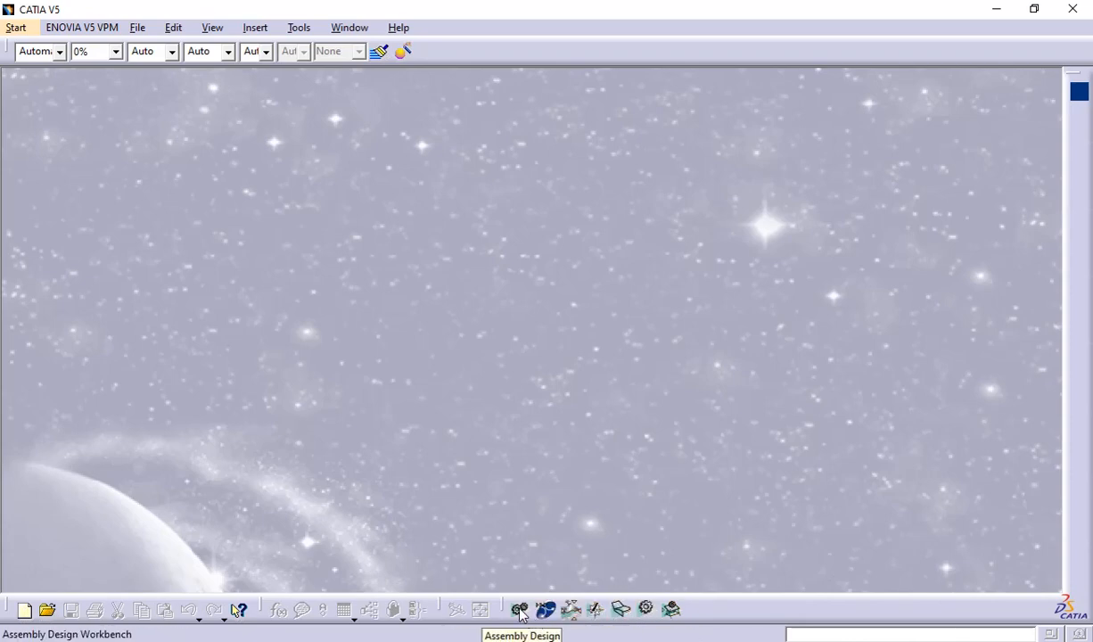
Open the Assembly Design workbench from the Mechanical Design group.
left_click(12, 28)
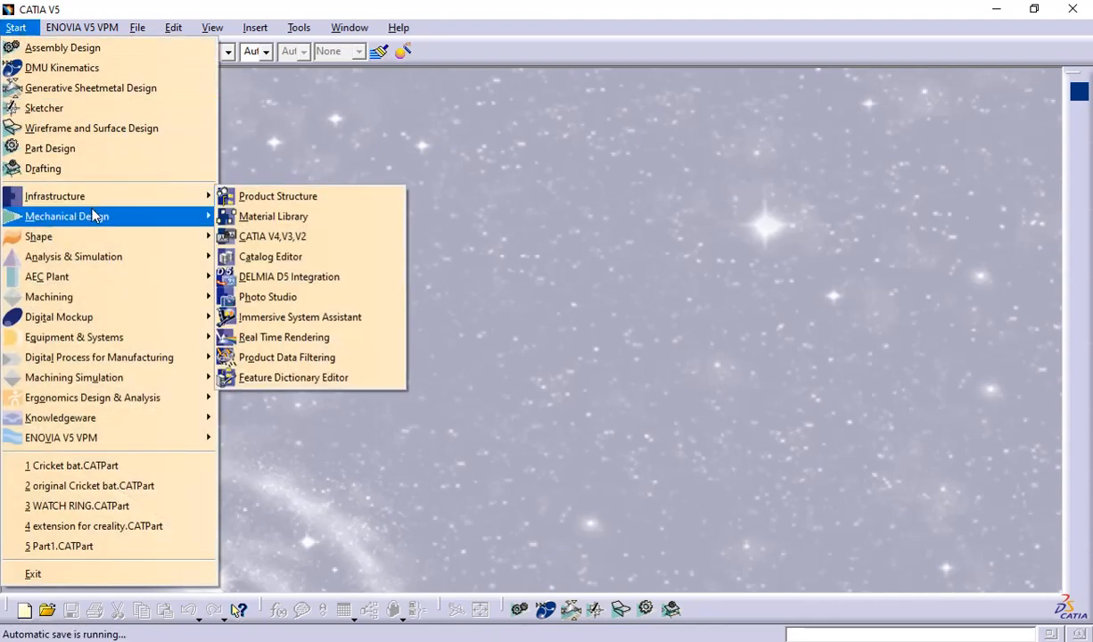
mouse_move(139, 215)
left_click(235, 229)
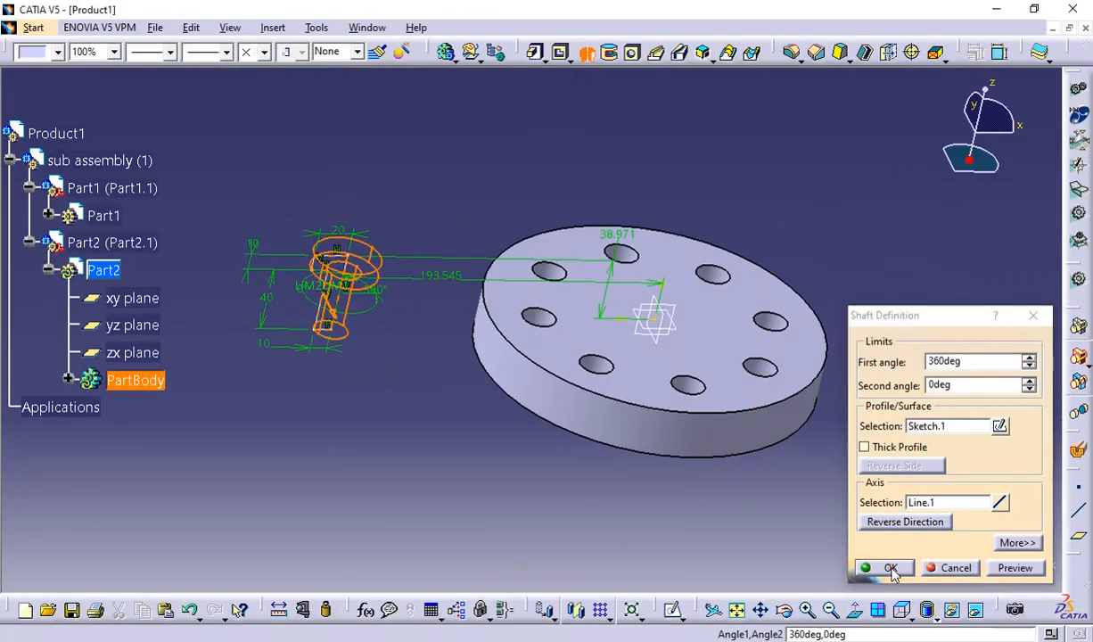
Complete the bolt in Part2 as a 360-degree shaft from Sketch.1 about Line.1.
left_click(893, 568)
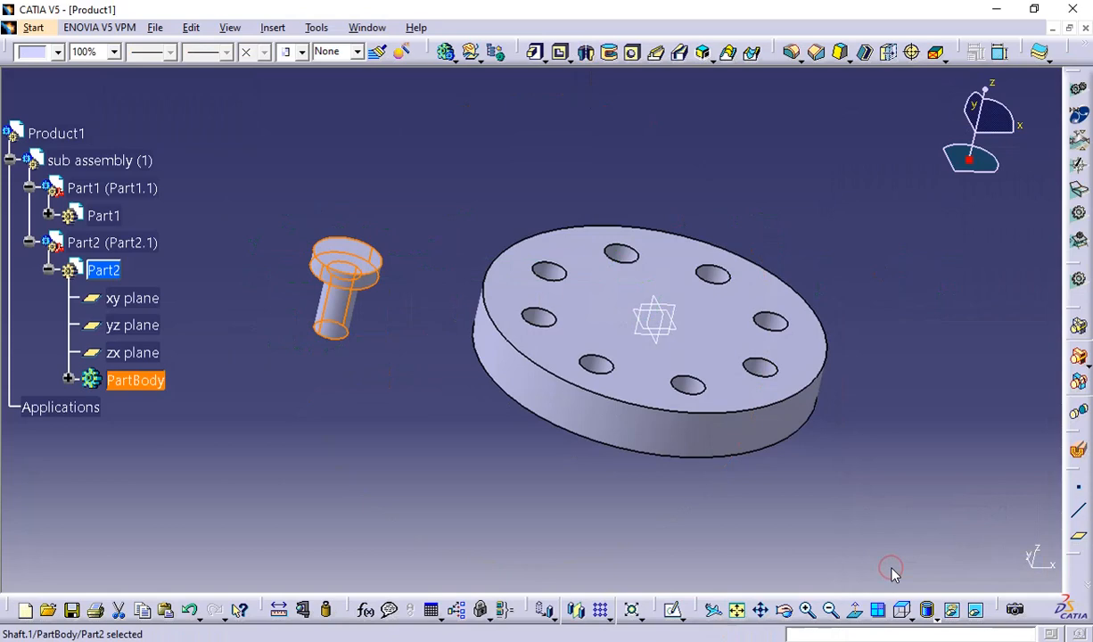
left_click(397, 456)
scroll(385, 307, "down", 1)
middle_click_drag(385, 307, 364, 384)
middle_click_drag(584, 308, 548, 301)
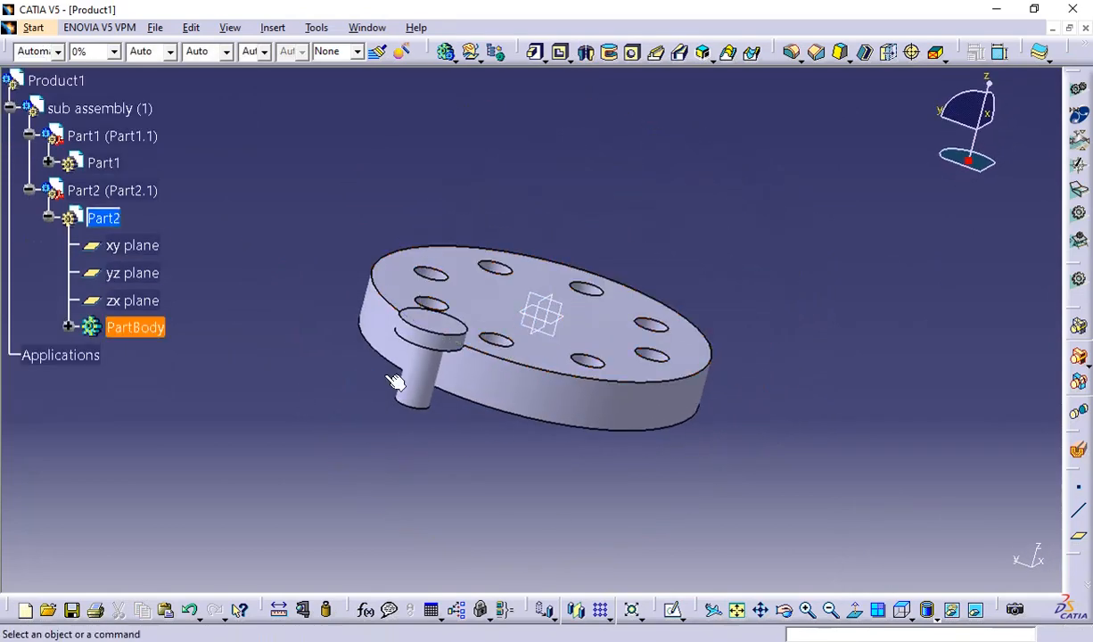
middle_click_drag(390, 447, 388, 304)
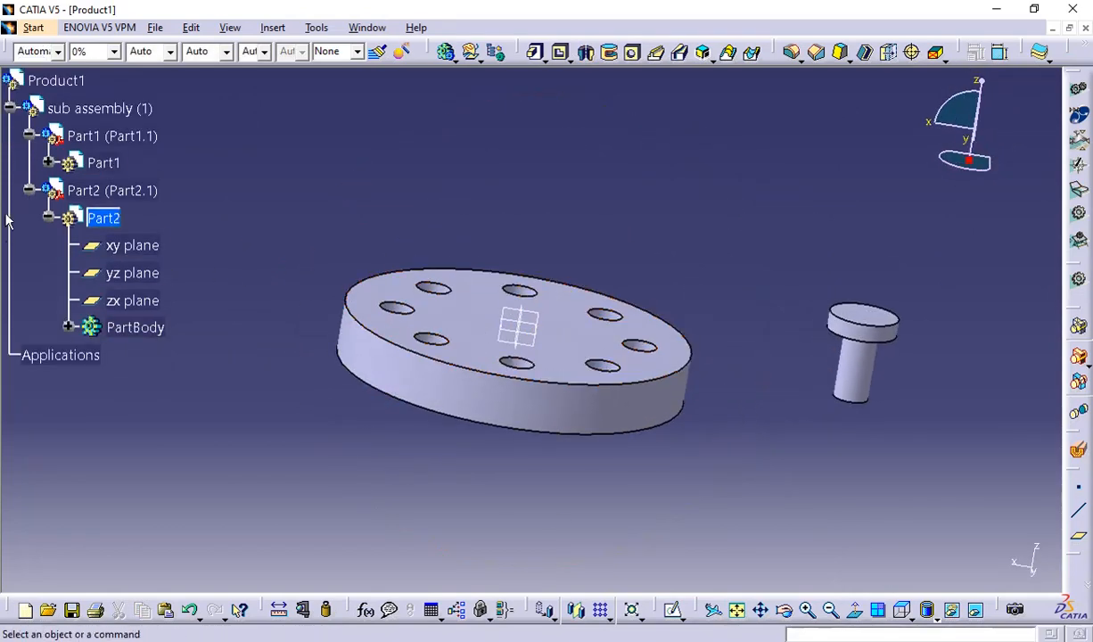
Collapse Part2 in the tree, return to assembly editing and make the sub assembly the active product.
left_click(48, 217)
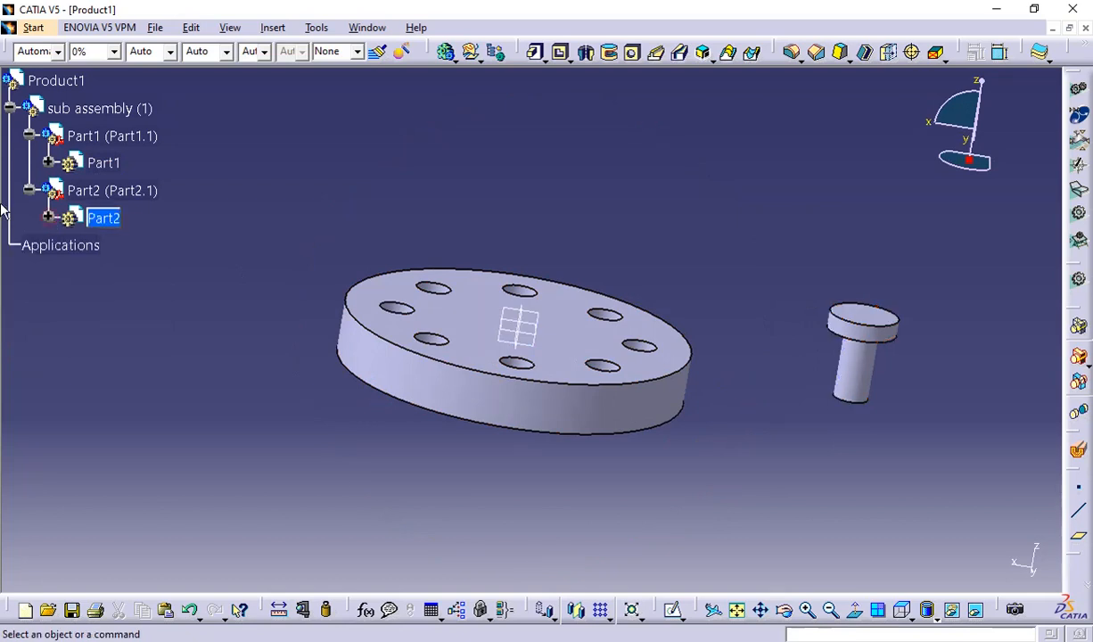
left_click(77, 190)
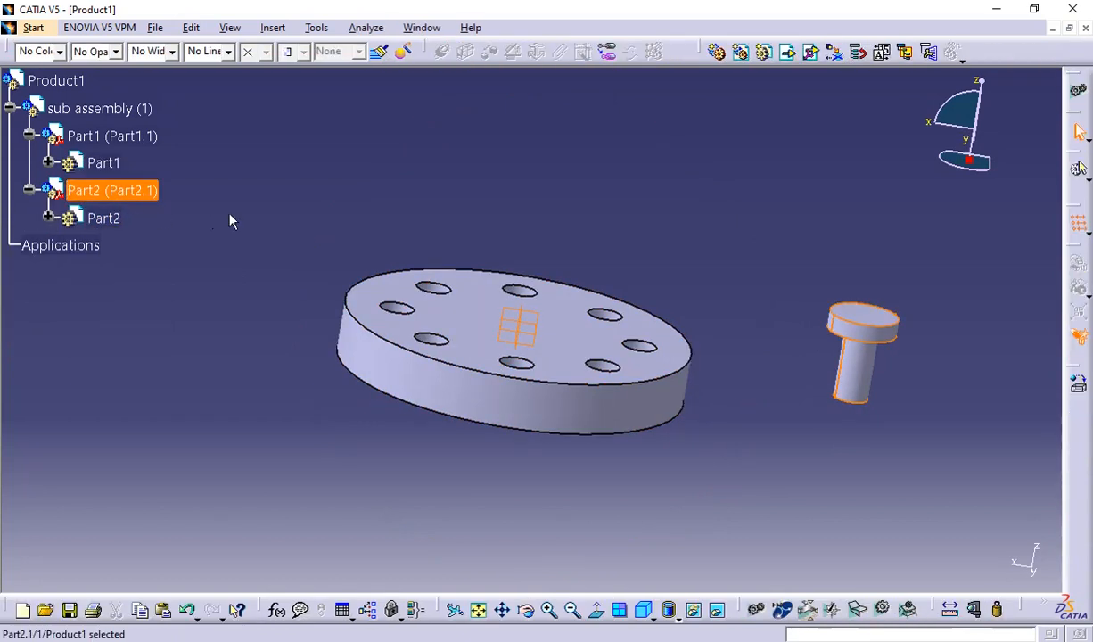
middle_click_drag(329, 215, 397, 347)
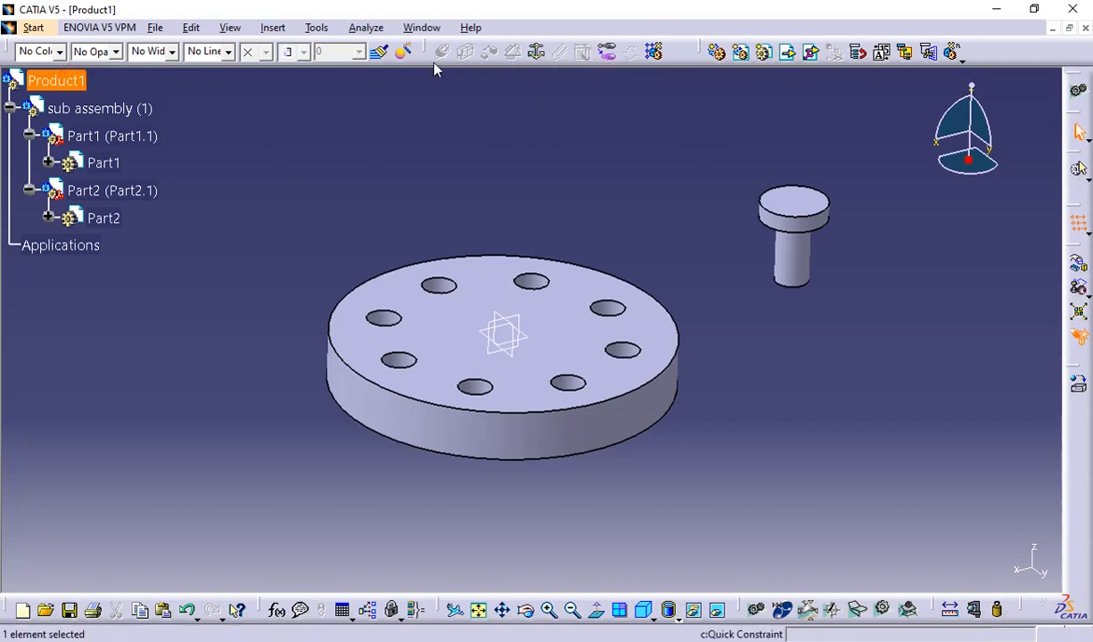
left_click(114, 107)
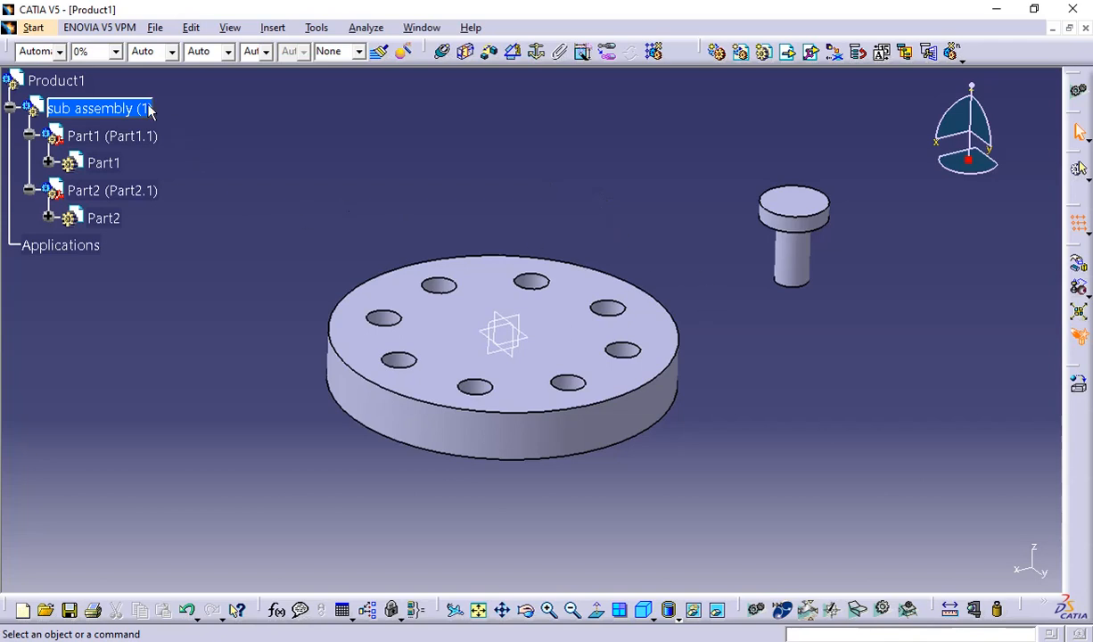
left_click(77, 84)
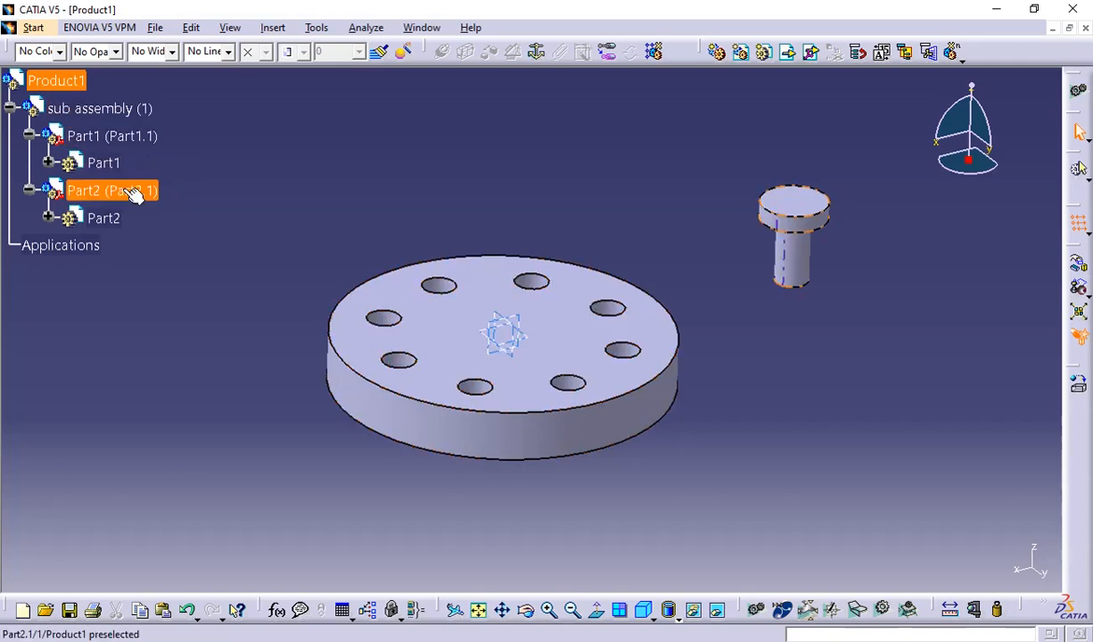
left_click(100, 109)
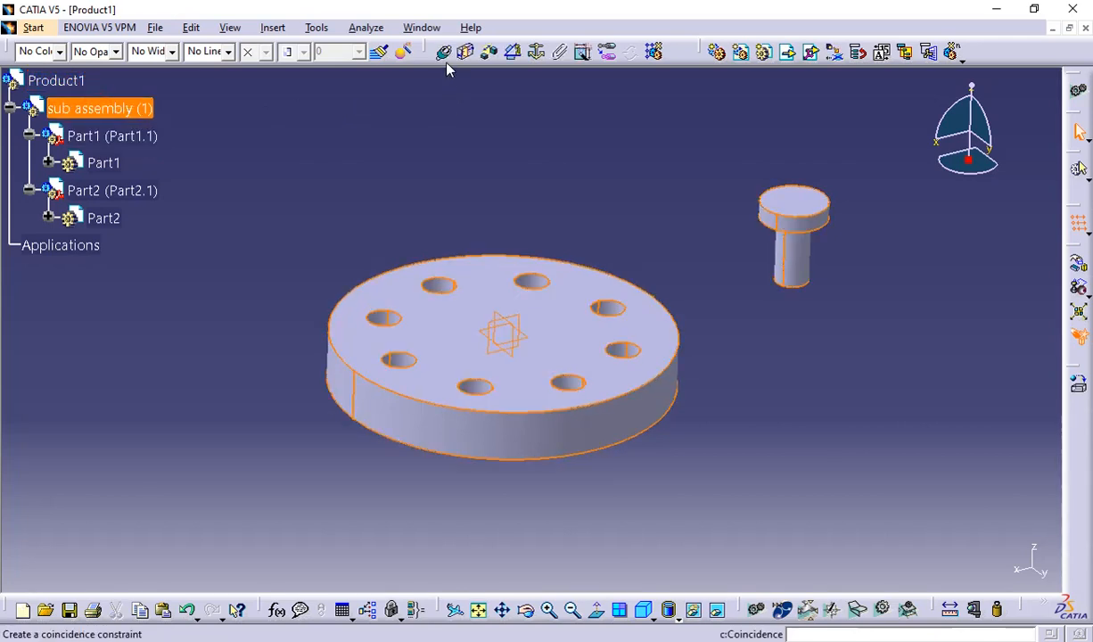
left_click(565, 124)
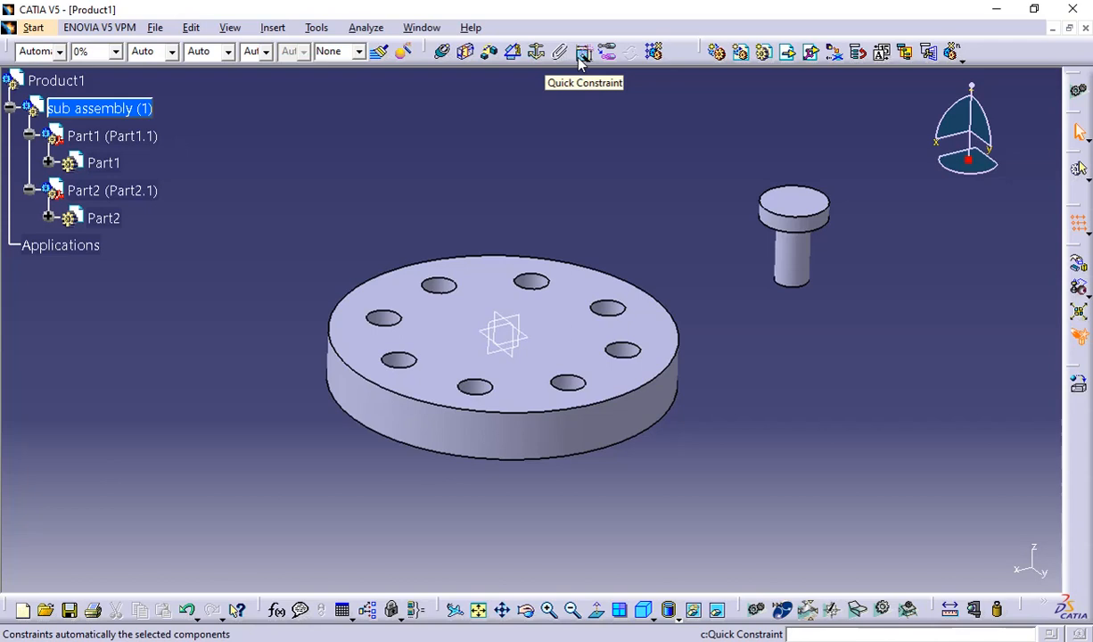
middle_click_drag(672, 231, 702, 242)
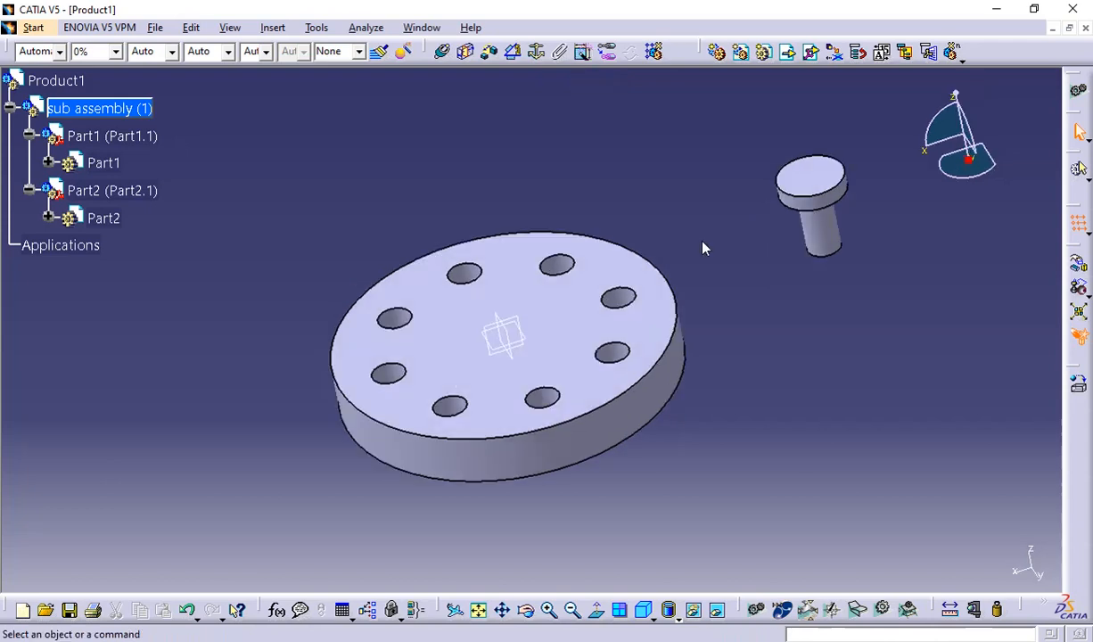
Use Quick Constraint to put the disc's upper face in surface contact with the outer face of the bolt head.
left_click(582, 54)
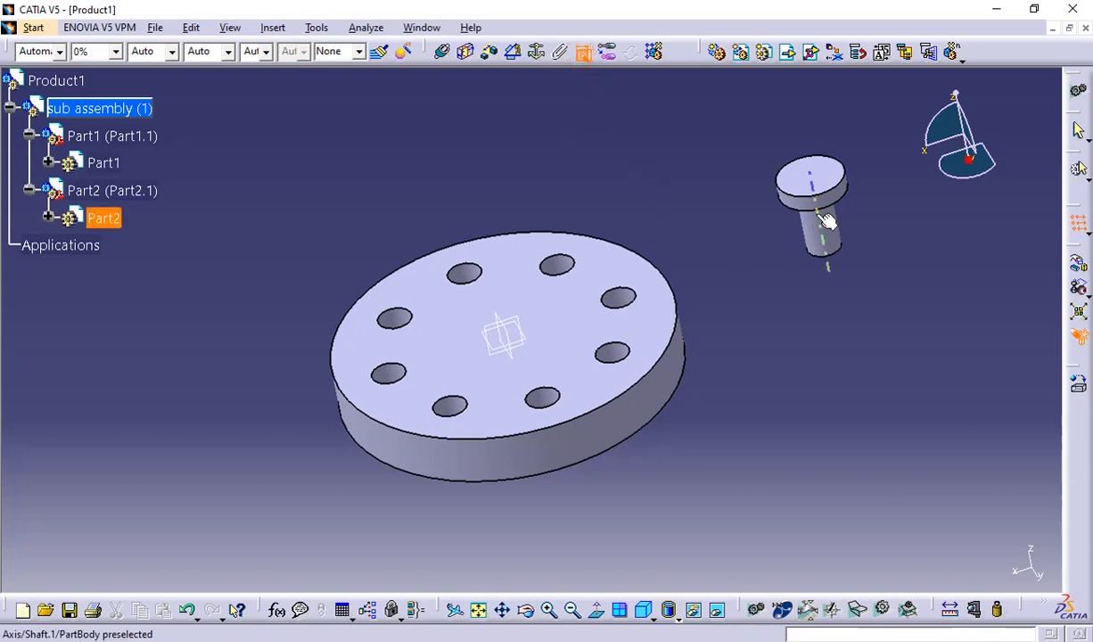
left_click(48, 162)
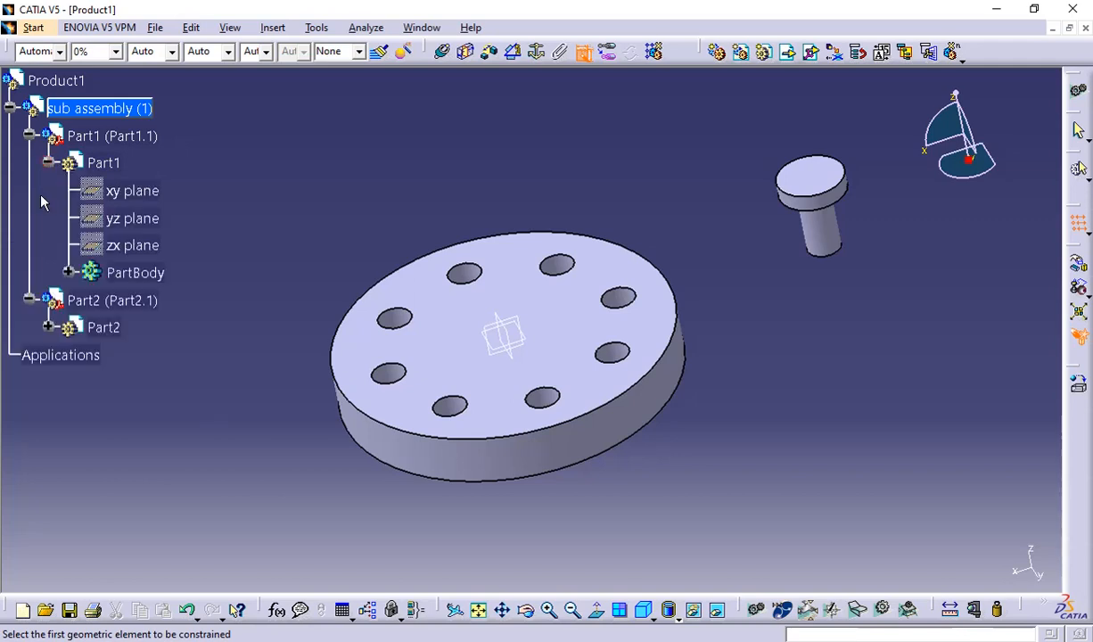
left_click(68, 272)
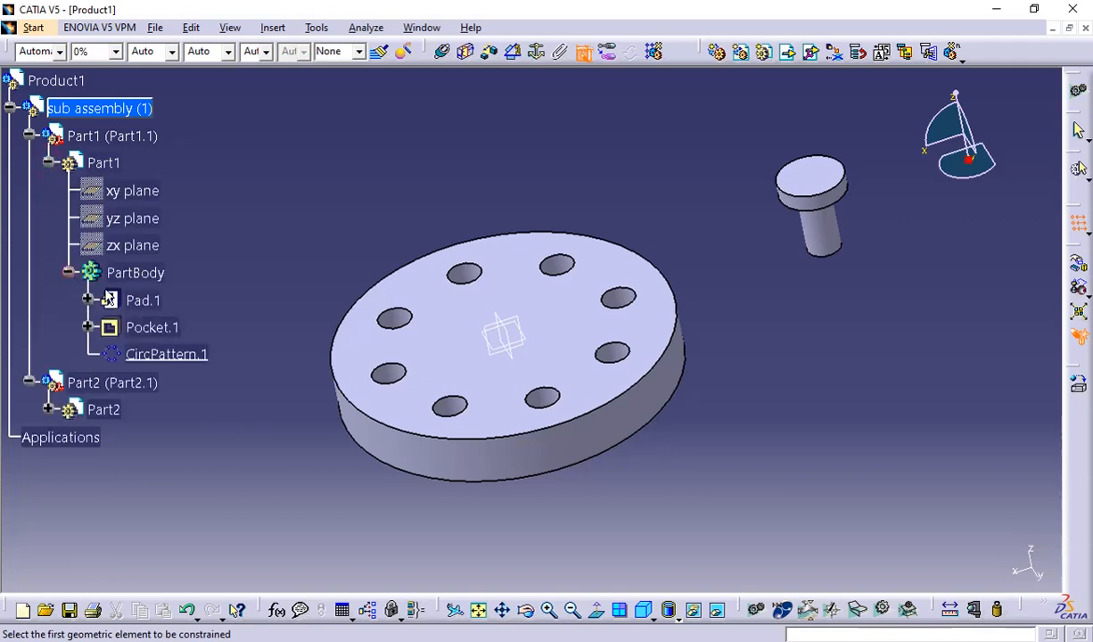
left_click(49, 164)
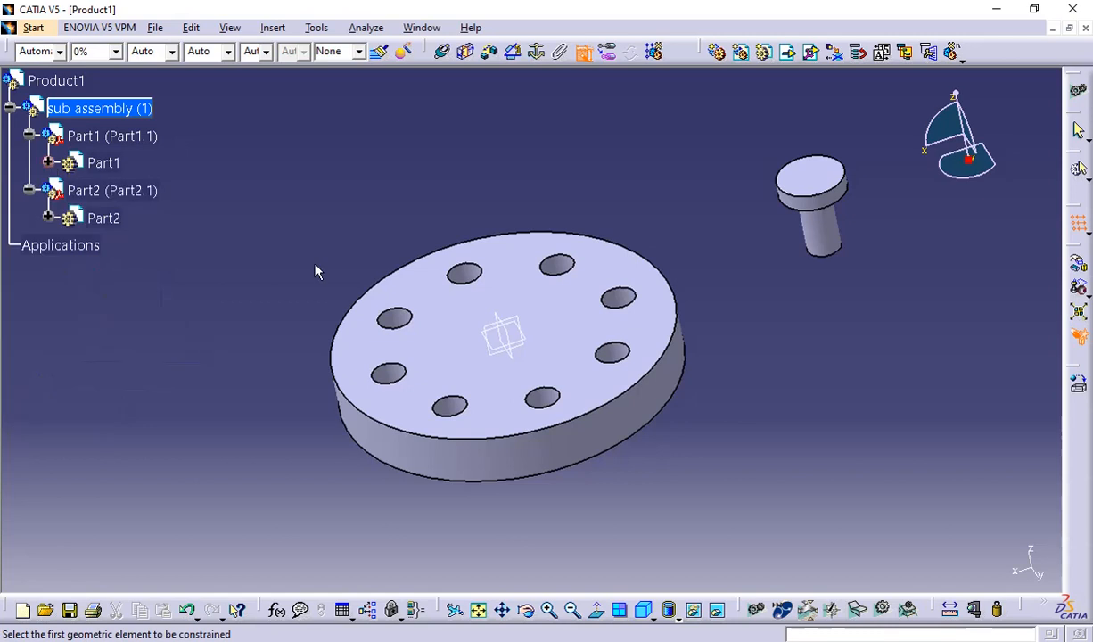
left_click(563, 312)
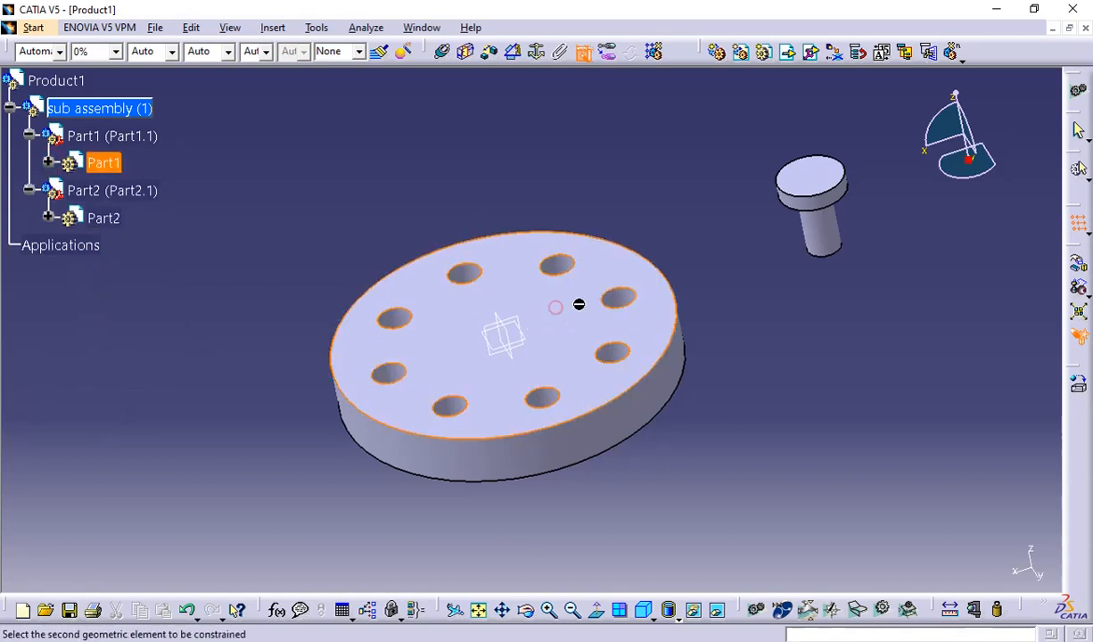
left_click(820, 182)
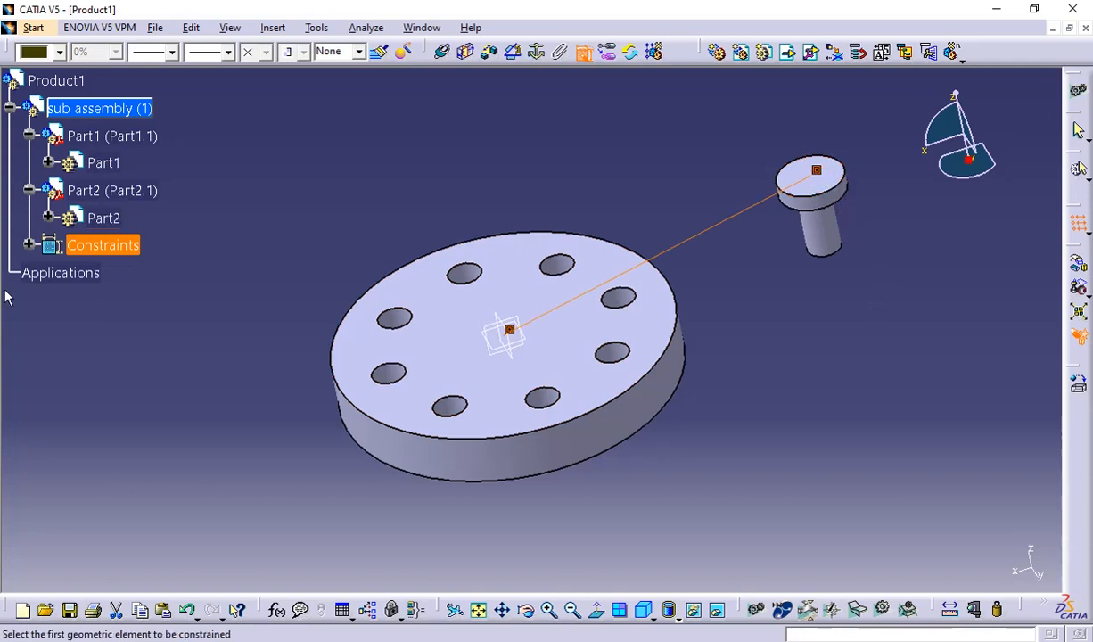
left_click(29, 244)
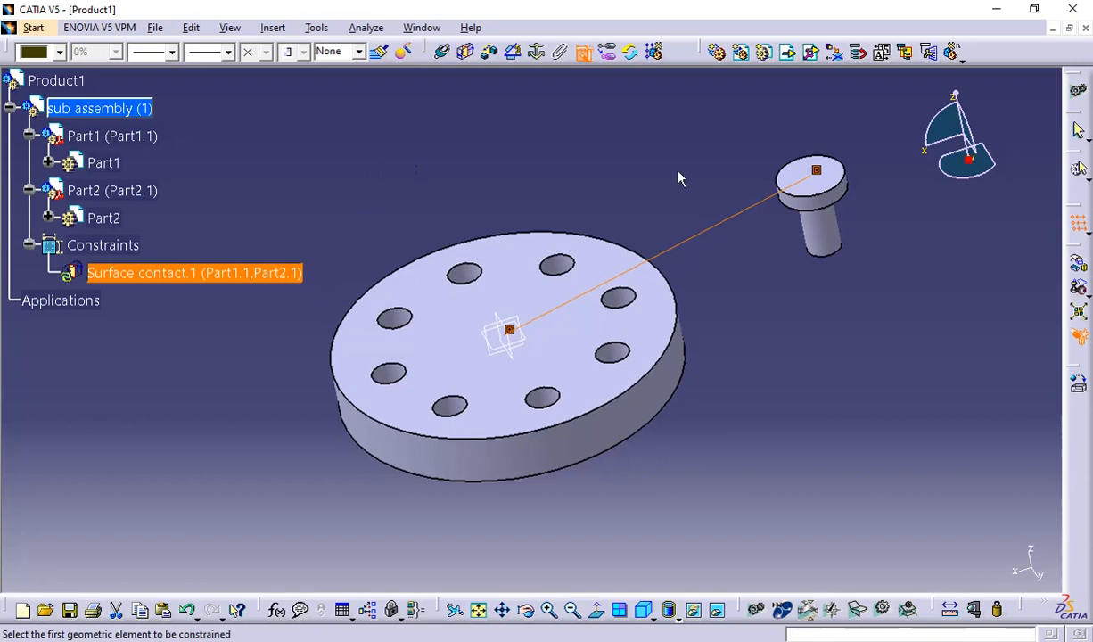
Make the bolt shank's axis coincident with the axis of the disc hole nearest the bolt, and update the assembly.
left_click(829, 239)
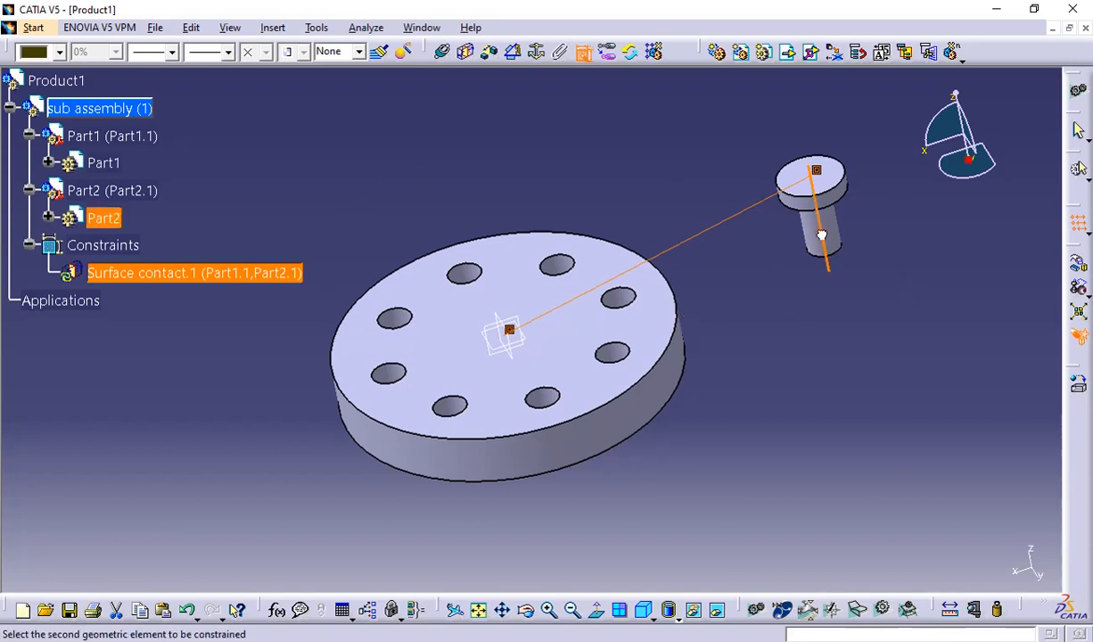
left_click(632, 305)
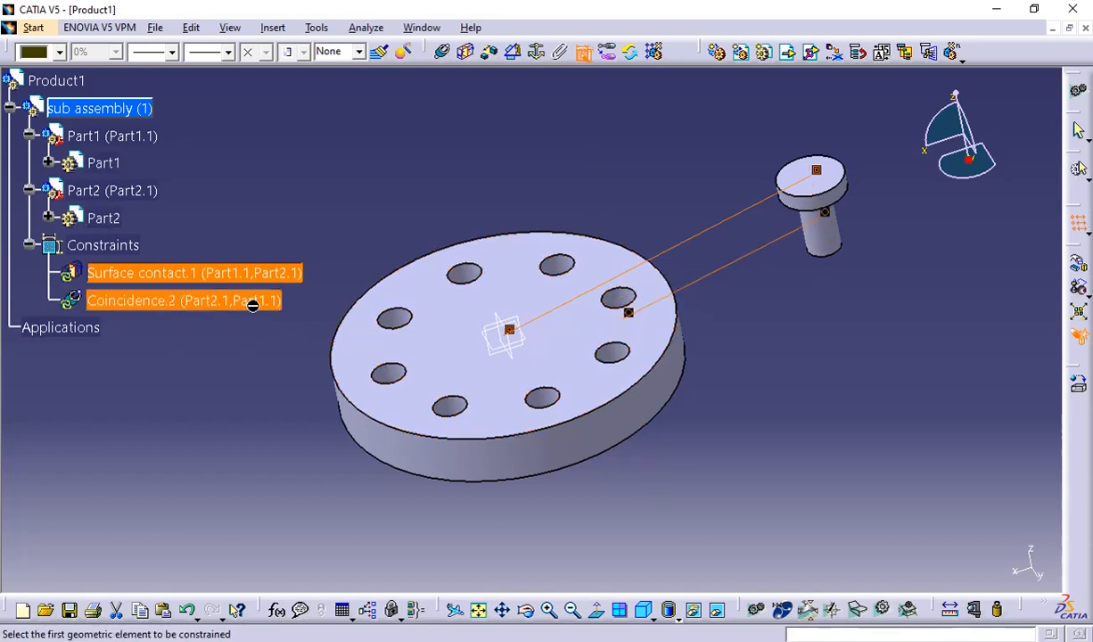
mouse_move(719, 380)
middle_mouse_down()
mouse_move(705, 517)
mouse_move(699, 373)
middle_mouse_up()
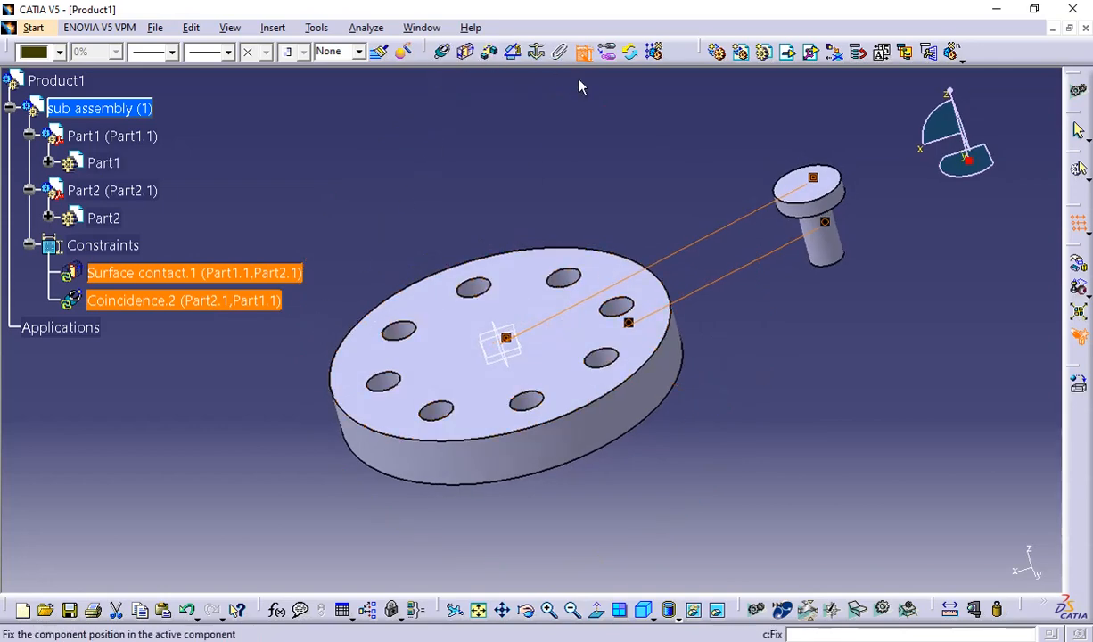
left_click(832, 221)
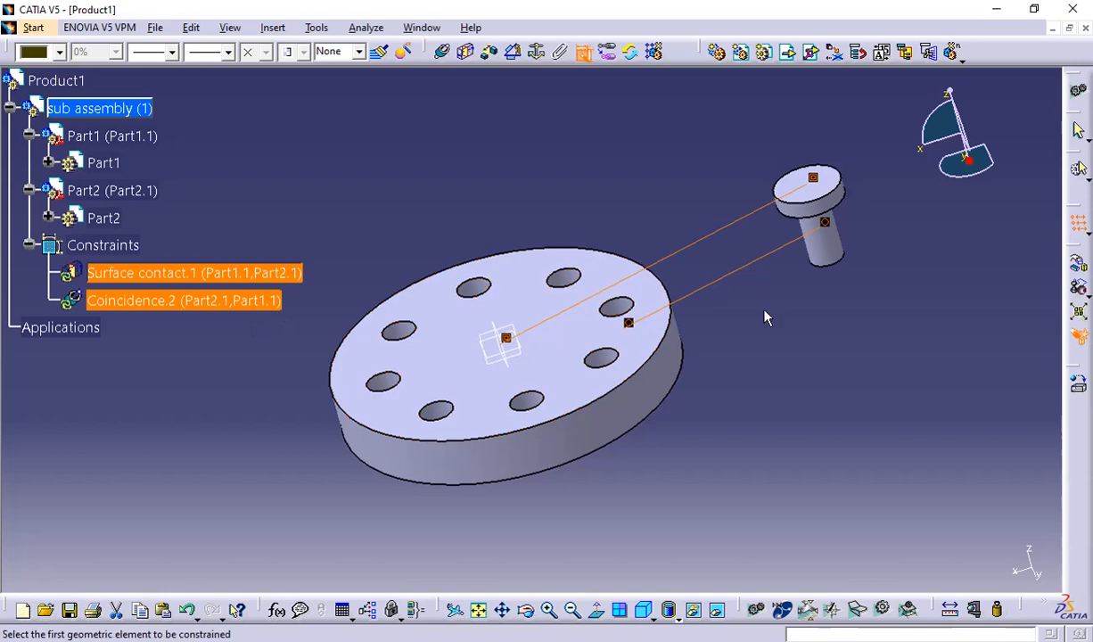
middle_click_drag(765, 318, 753, 346)
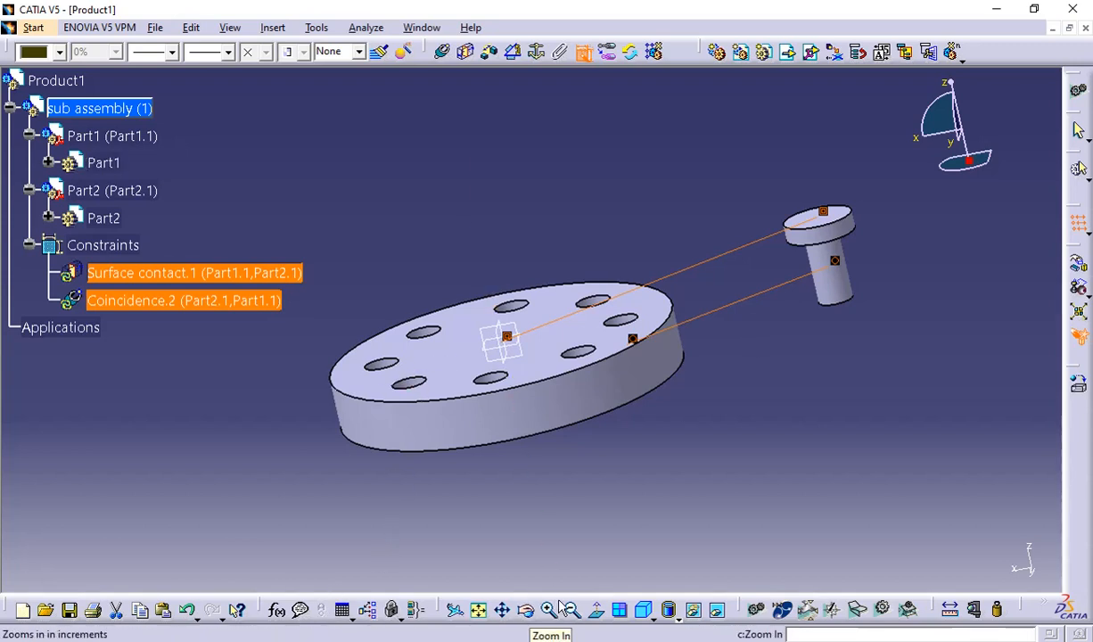
key("ctrl+u")
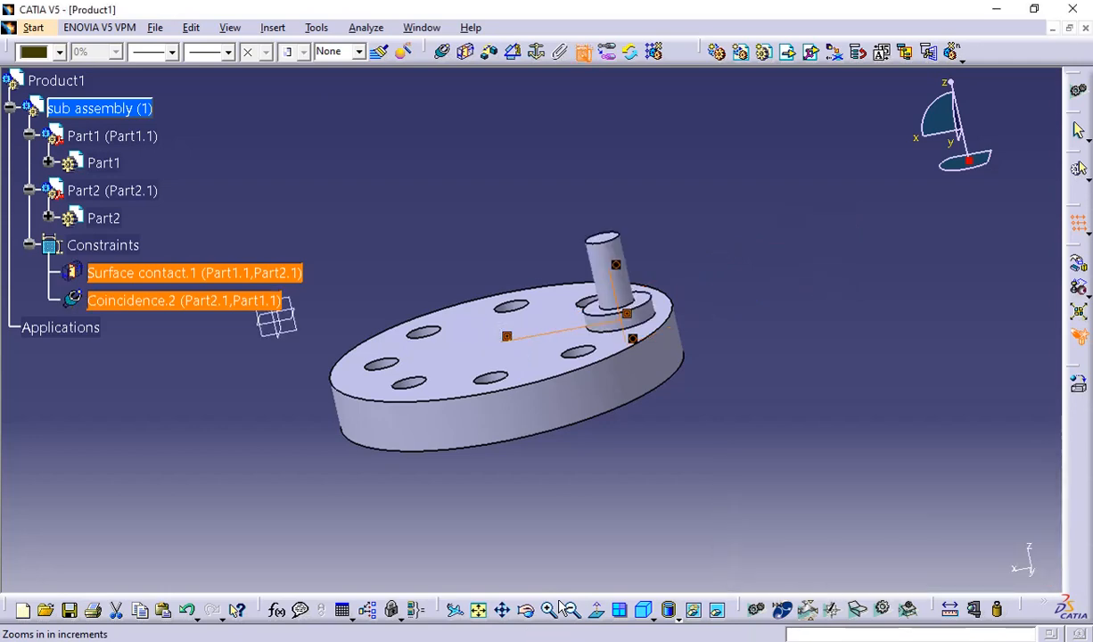
middle_click_drag(586, 403, 593, 429)
middle_click_drag(695, 368, 695, 339)
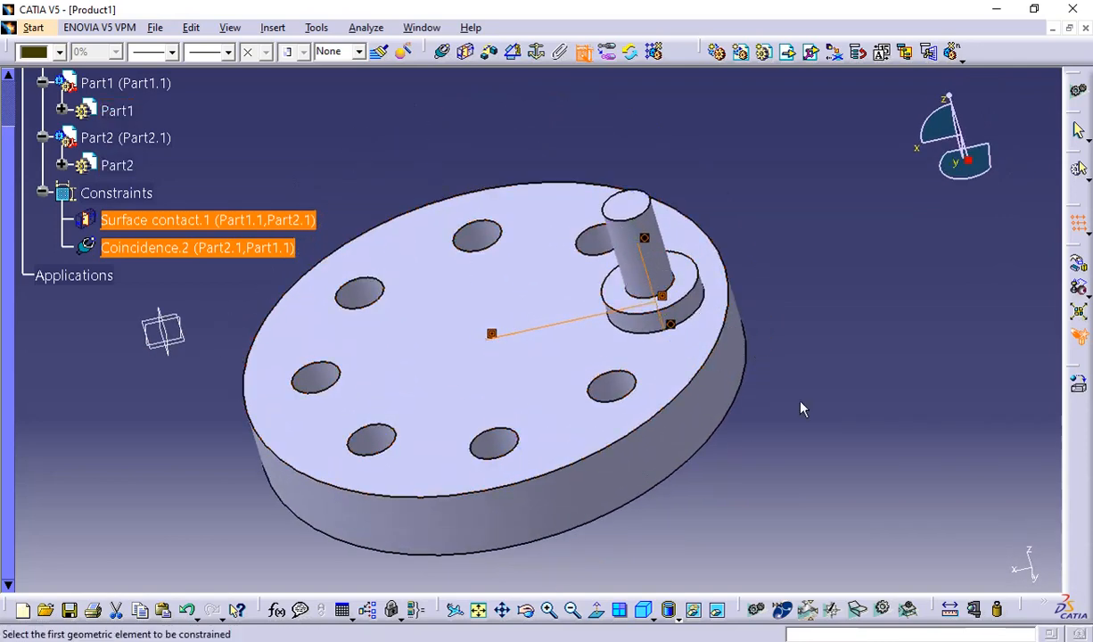
middle_click_drag(802, 409, 702, 383)
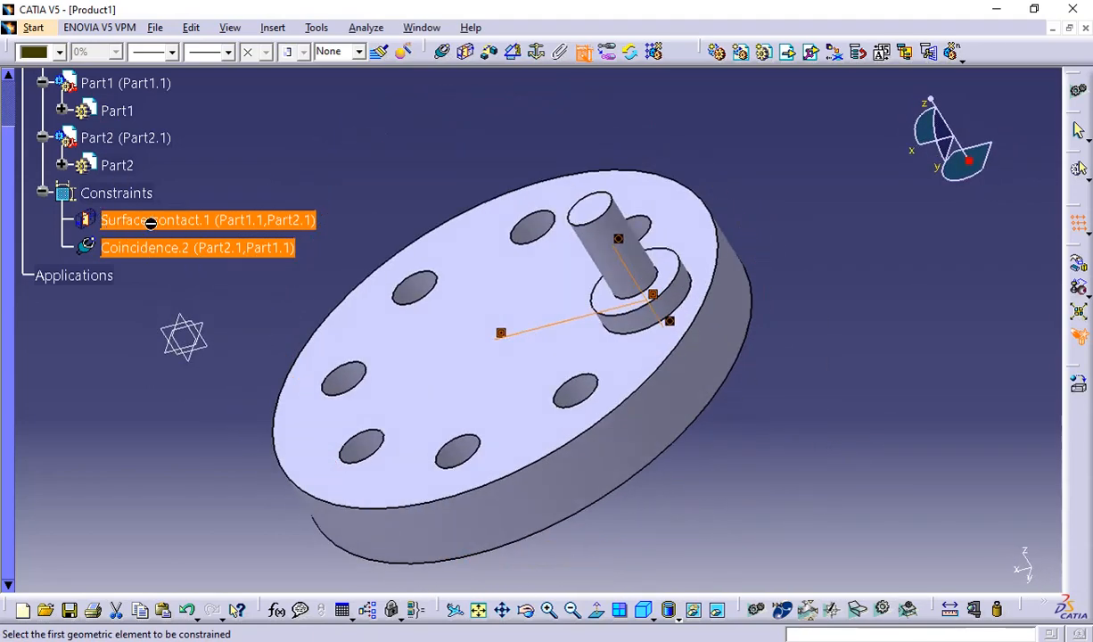
Leave Quick Constraint and delete the surface contact constraint between the disc and the bolt head.
left_click(580, 55)
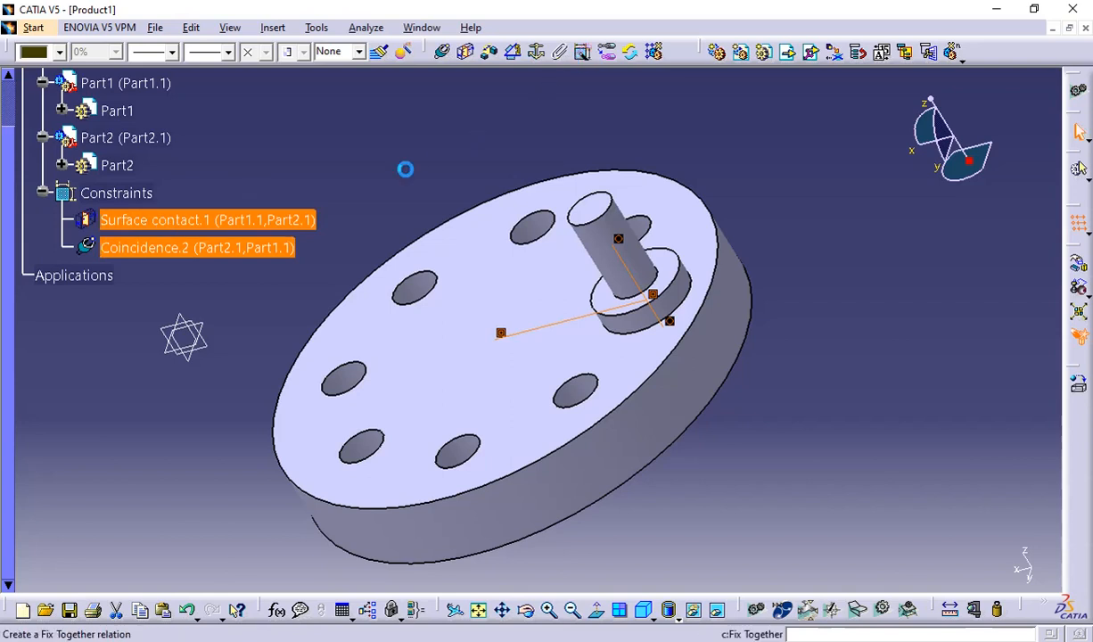
left_click(245, 218)
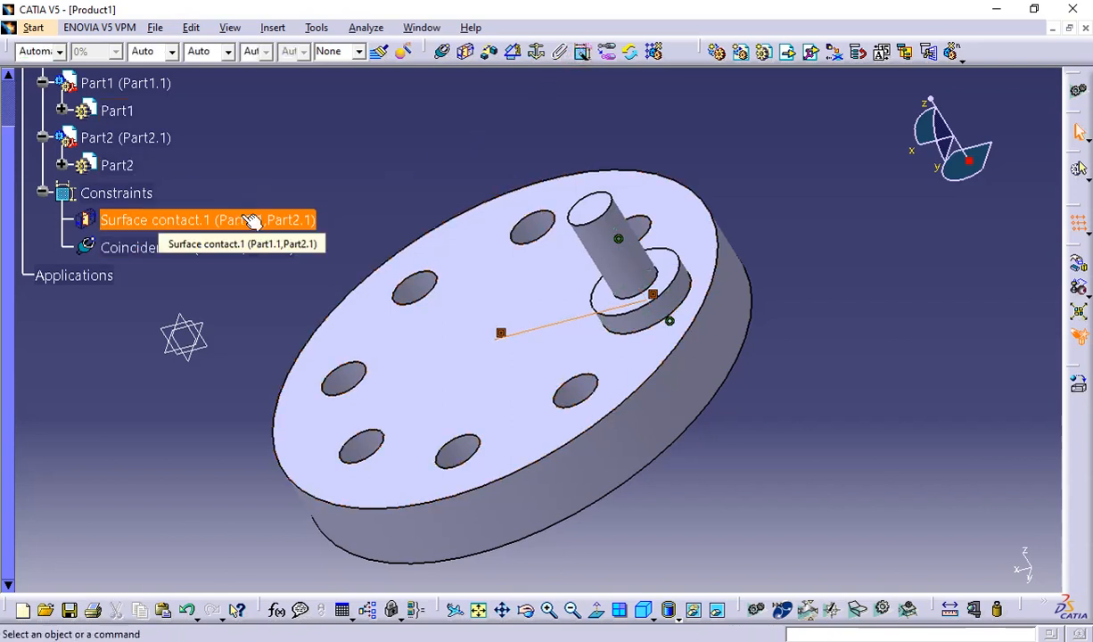
key("Delete")
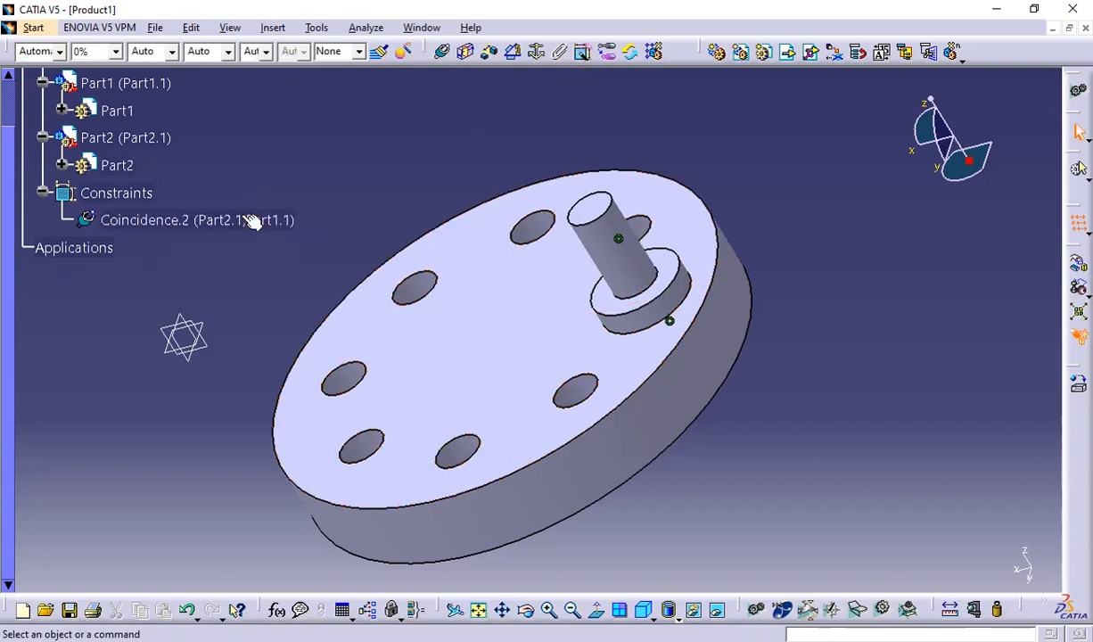
Quick-constrain the shank-side face of the bolt head to surface contact with the disc's upper face, and update the assembly.
left_click(583, 52)
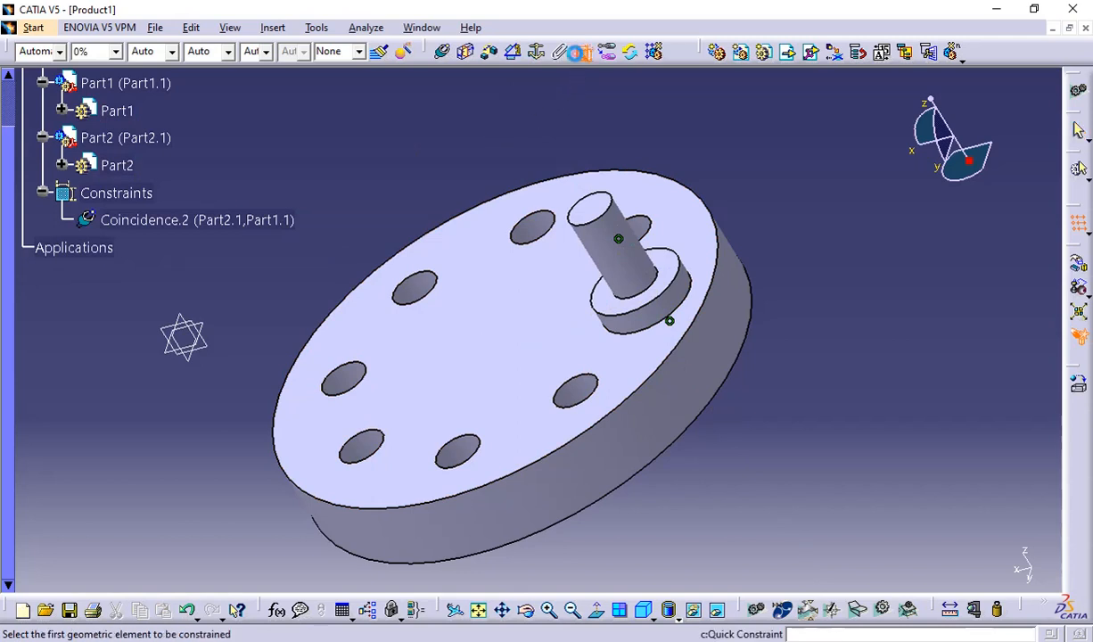
left_click(613, 307)
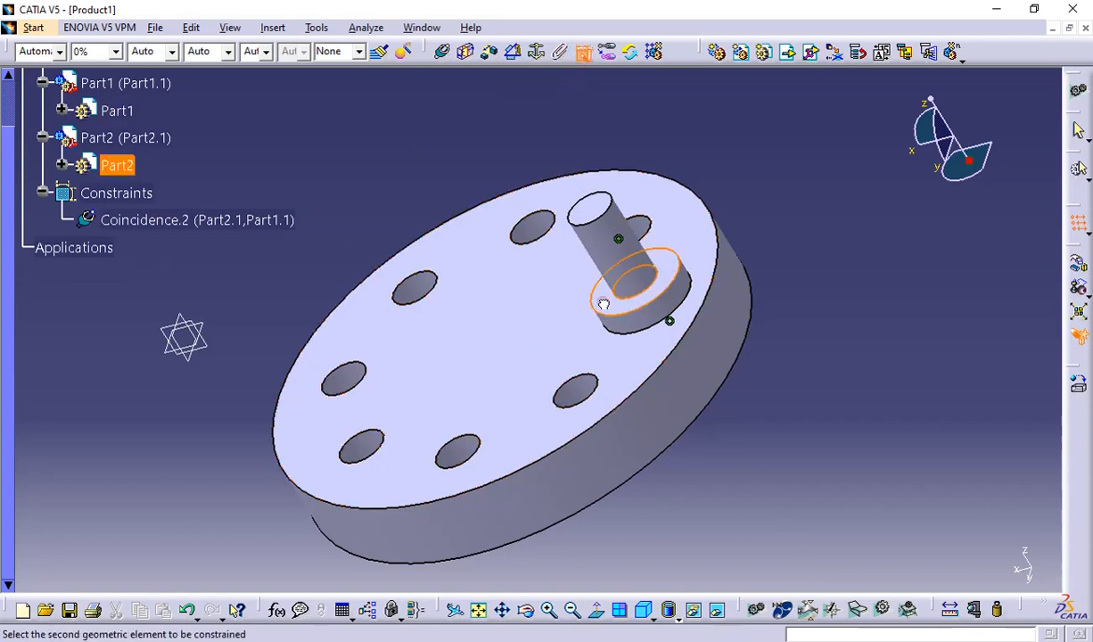
left_click(638, 356)
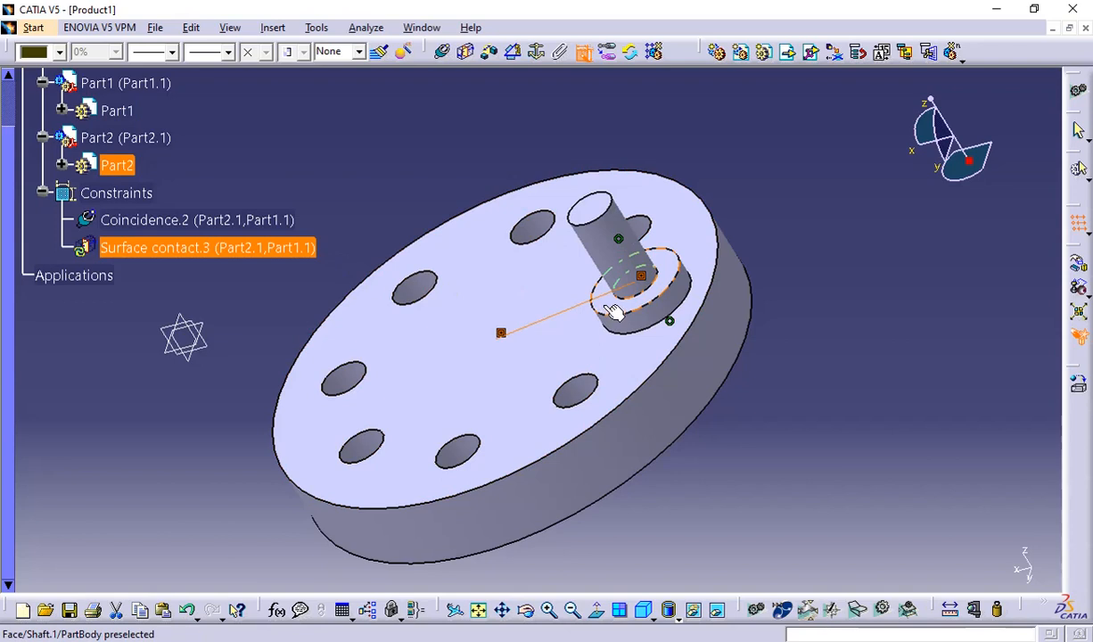
left_click(420, 315)
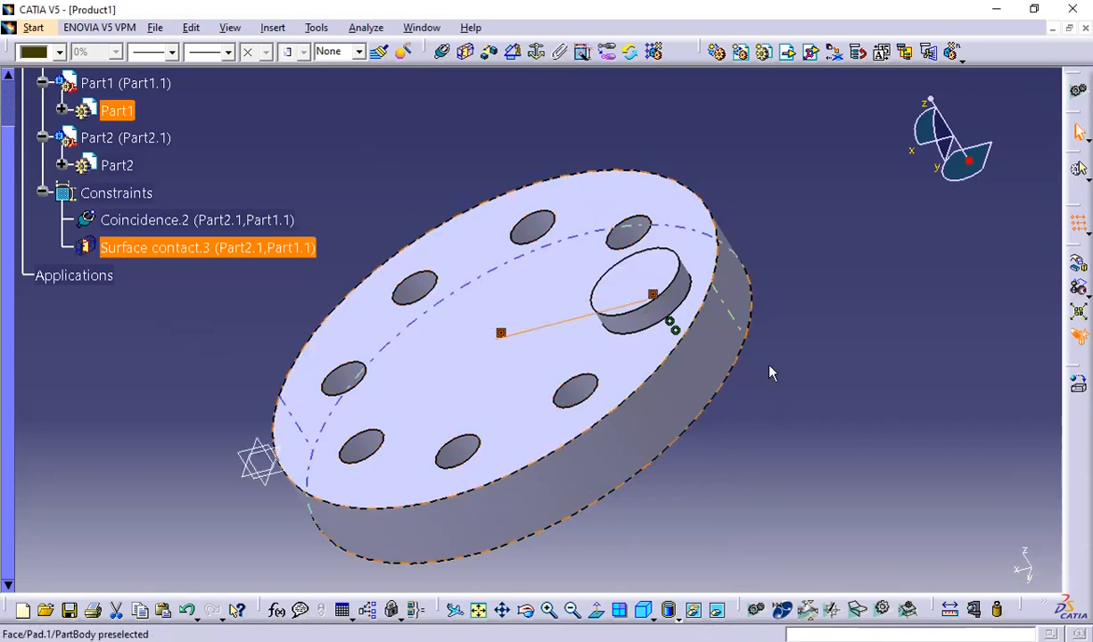
Hide the surface contact and coincidence constraints between the bolt and the disc.
middle_click_drag(771, 373, 709, 479)
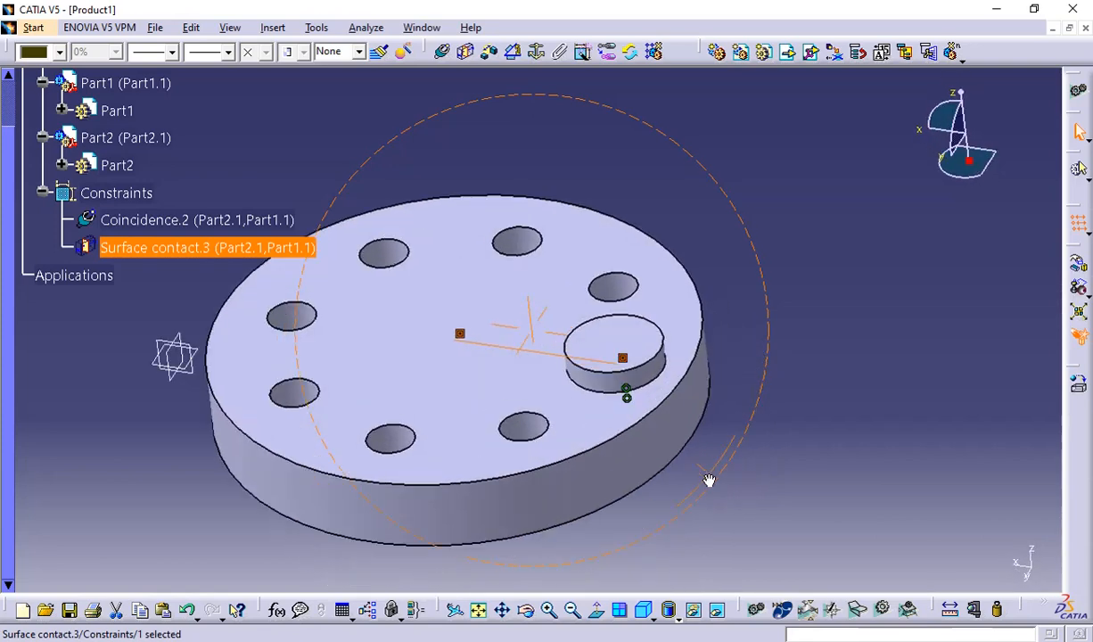
scroll(709, 479, "down", 1)
left_click(768, 359)
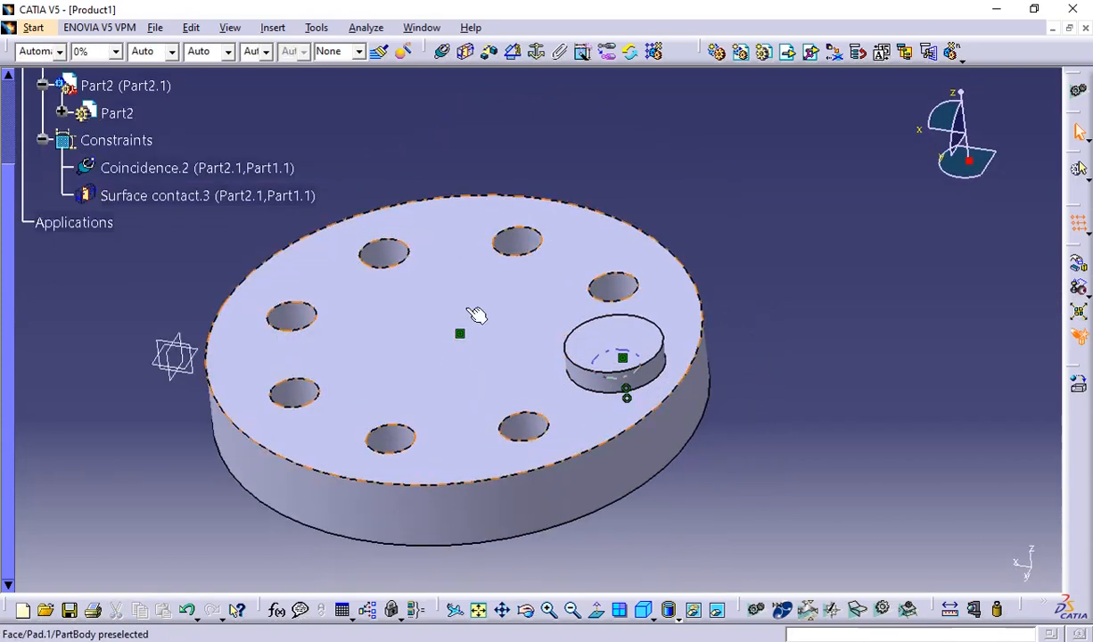
right_click(115, 203)
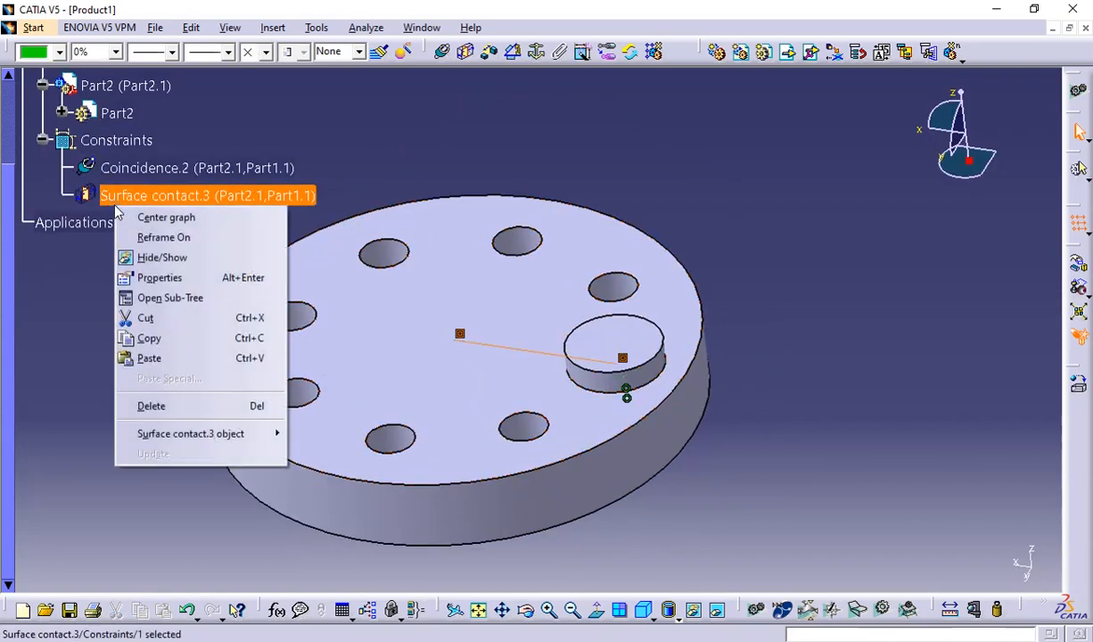
left_click(147, 257)
right_click(116, 171)
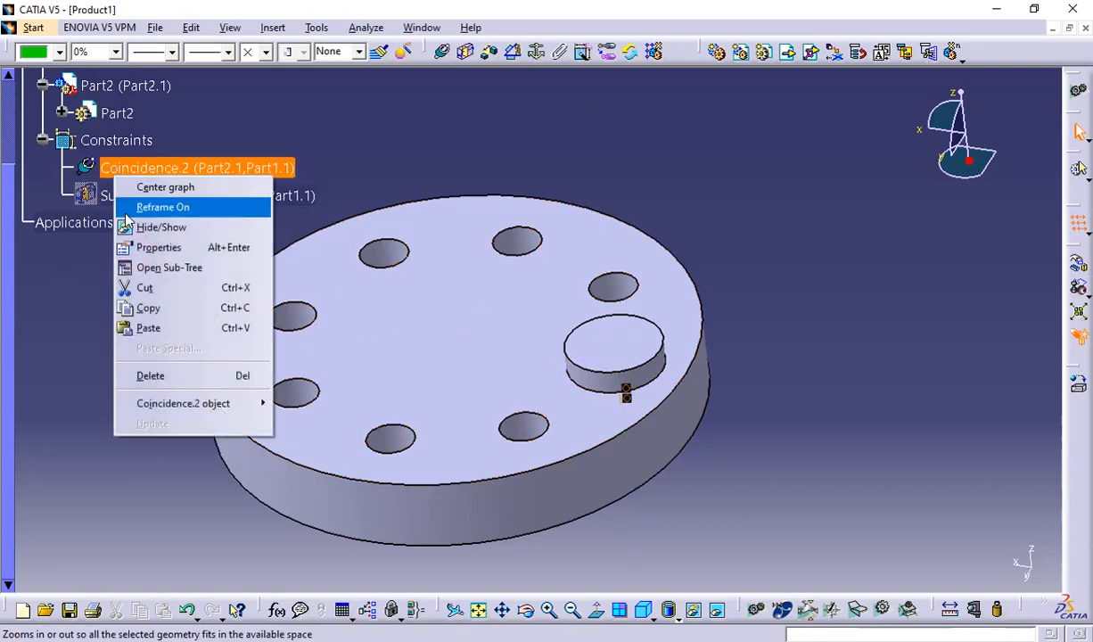
left_click(143, 226)
Start Reuse Pattern with the link to the pattern kept.
middle_click_drag(556, 464, 403, 344)
scroll(268, 329, "down", 3)
middle_click_drag(225, 327, 374, 250)
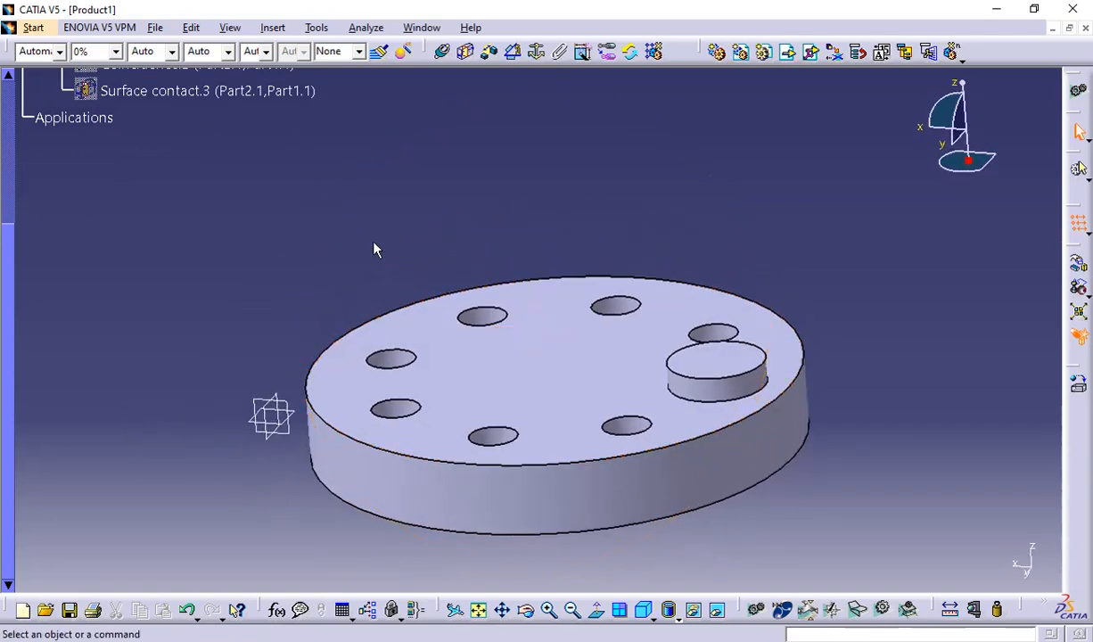
scroll(495, 165, "up", 3)
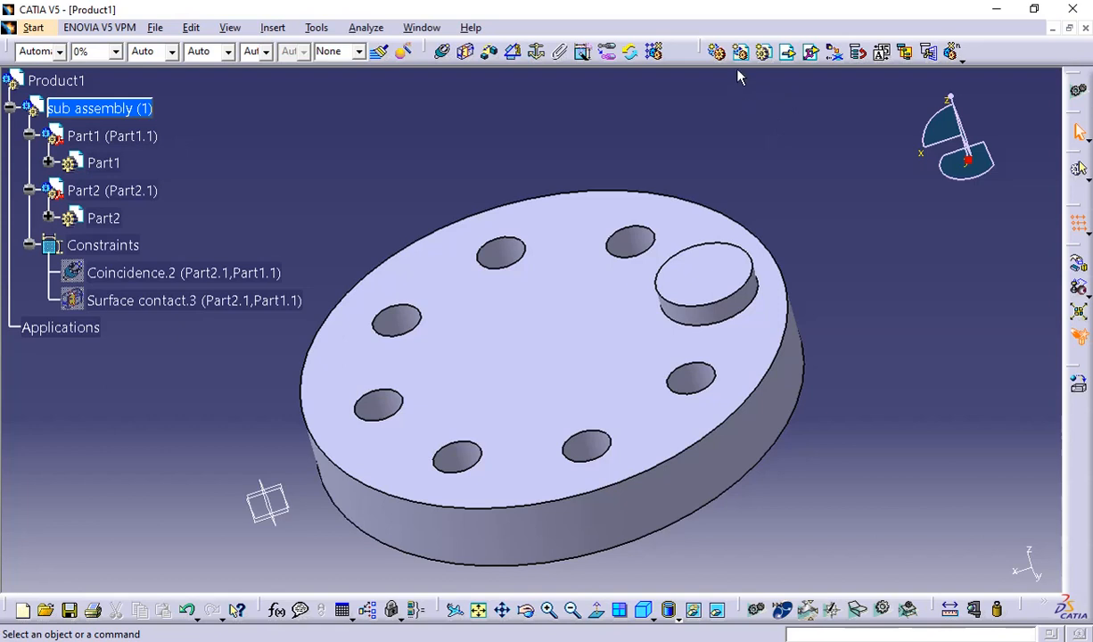
left_click(655, 55)
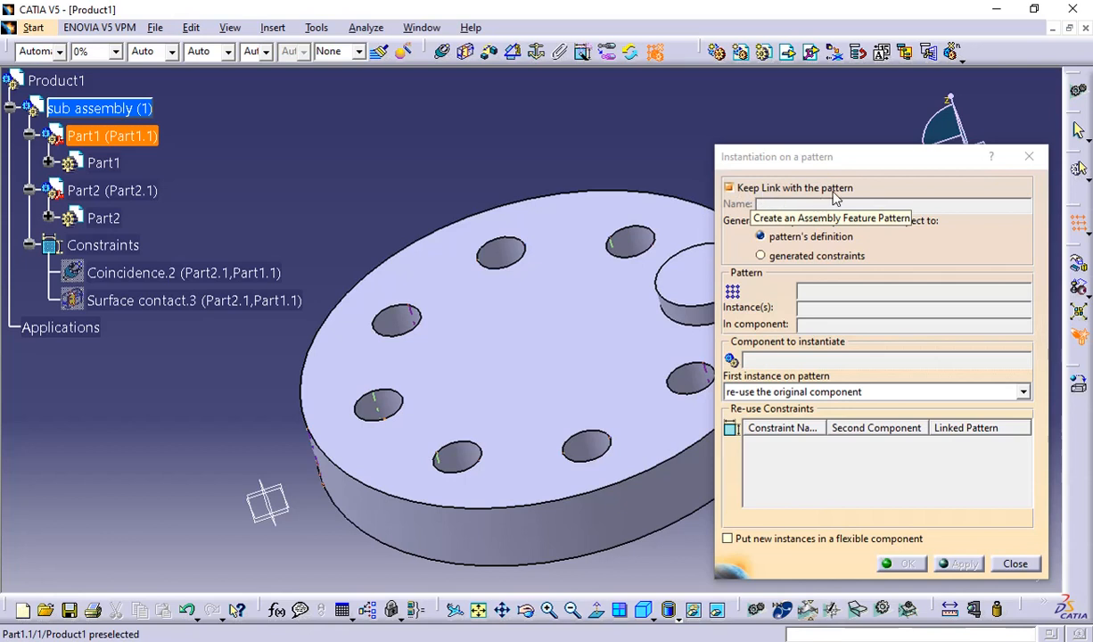
left_click(728, 188)
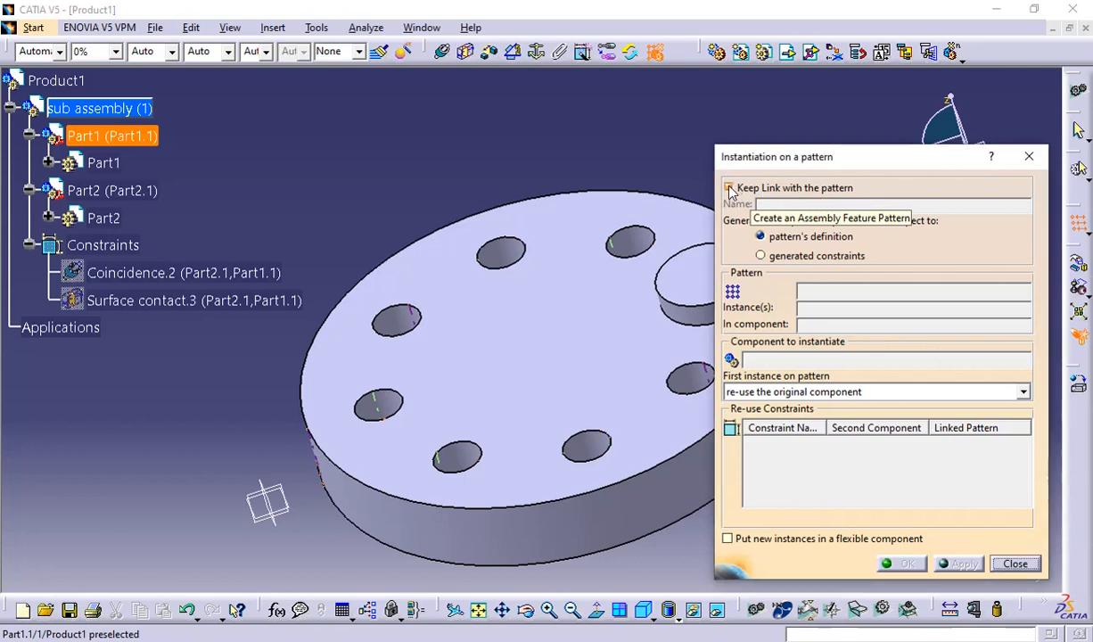
left_click(728, 188)
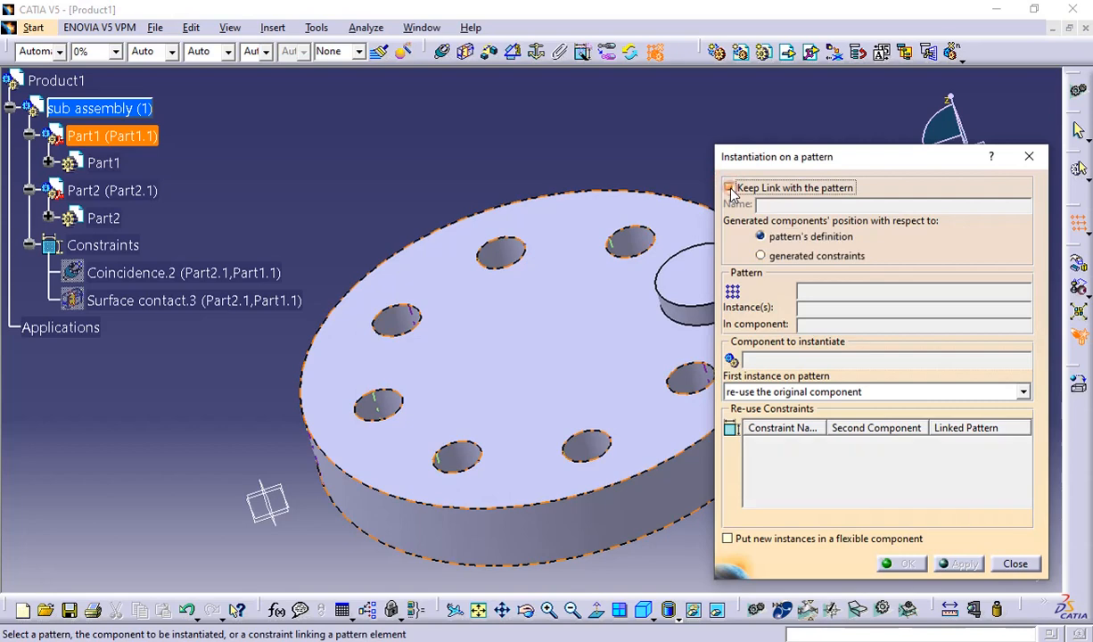
left_click(729, 188)
left_click(729, 188)
middle_click_drag(641, 150, 526, 128)
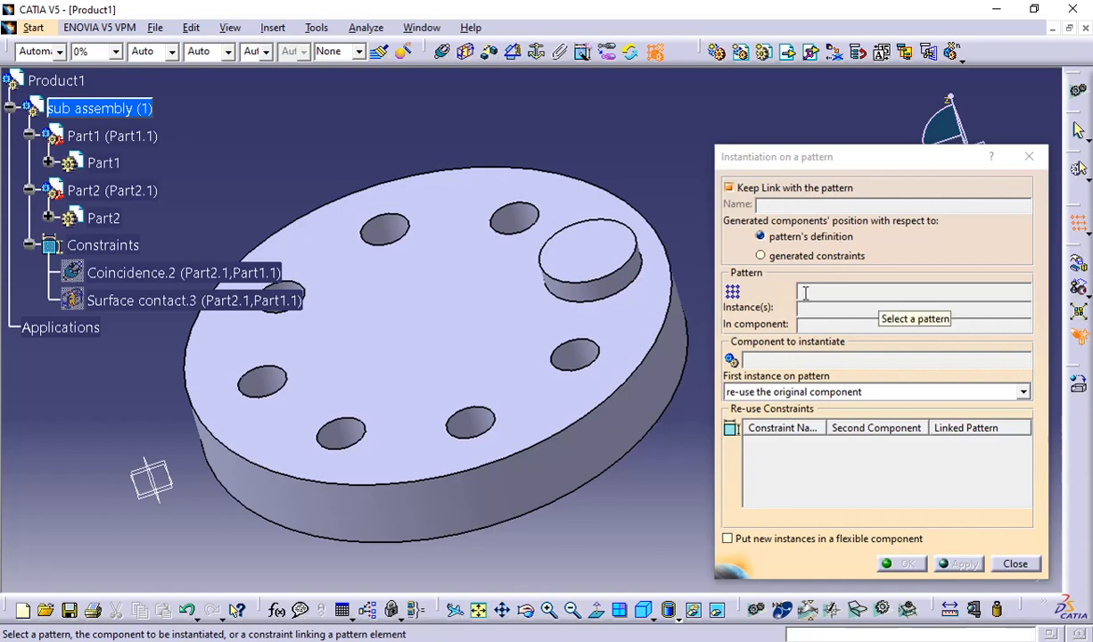
Instantiate the bolt Part2 on the disc's circular hole pattern, re-using the original component as the first instance.
left_click(597, 258)
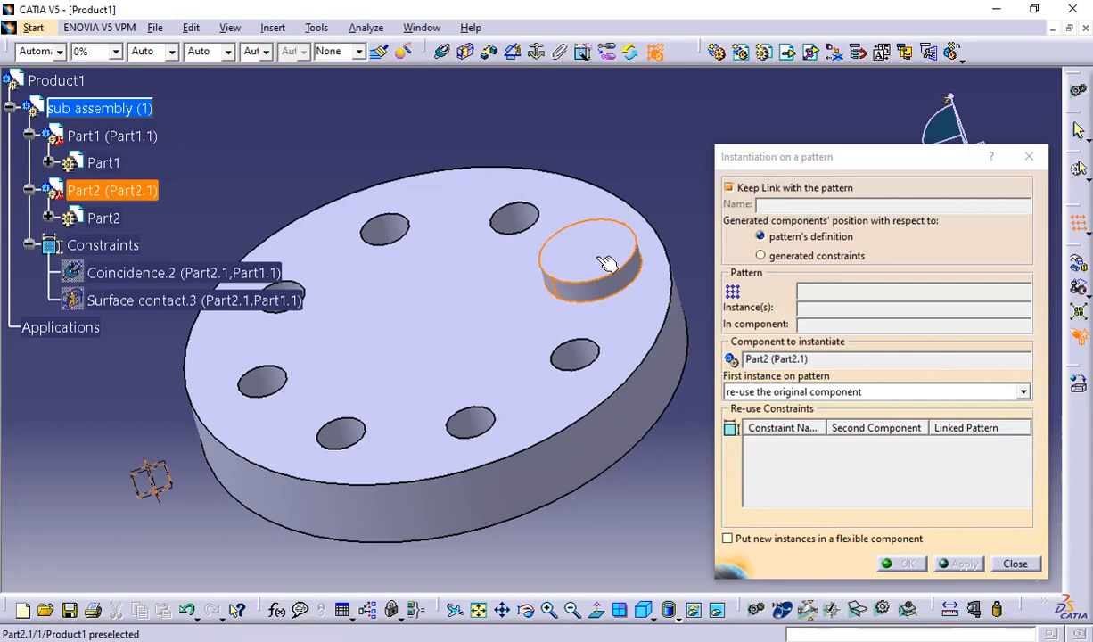
left_click(650, 301)
left_click(745, 364)
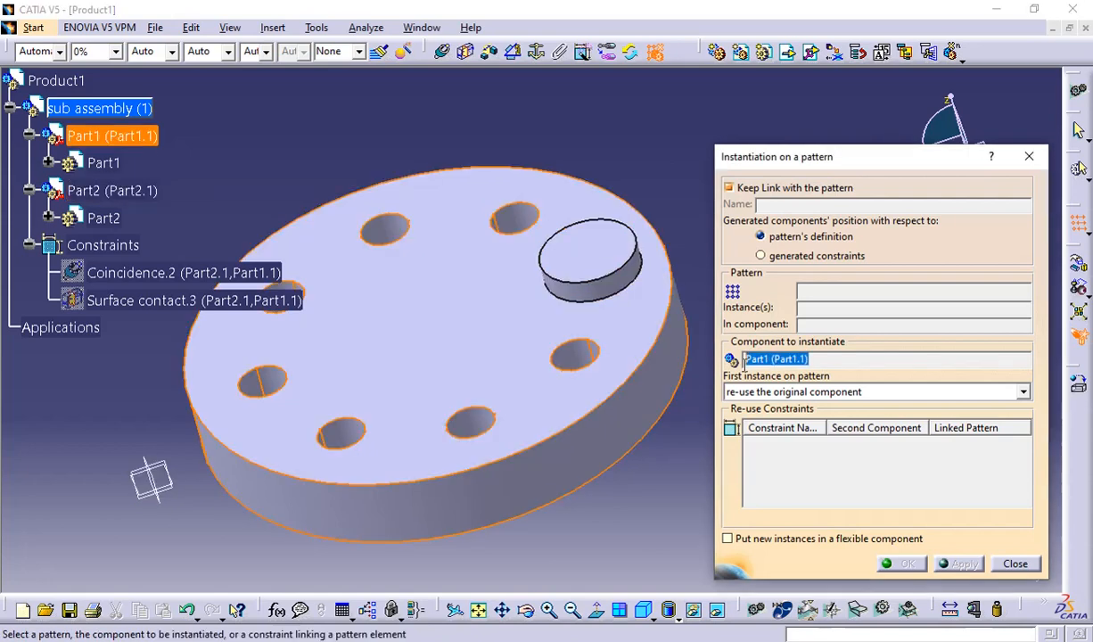
left_click(344, 439)
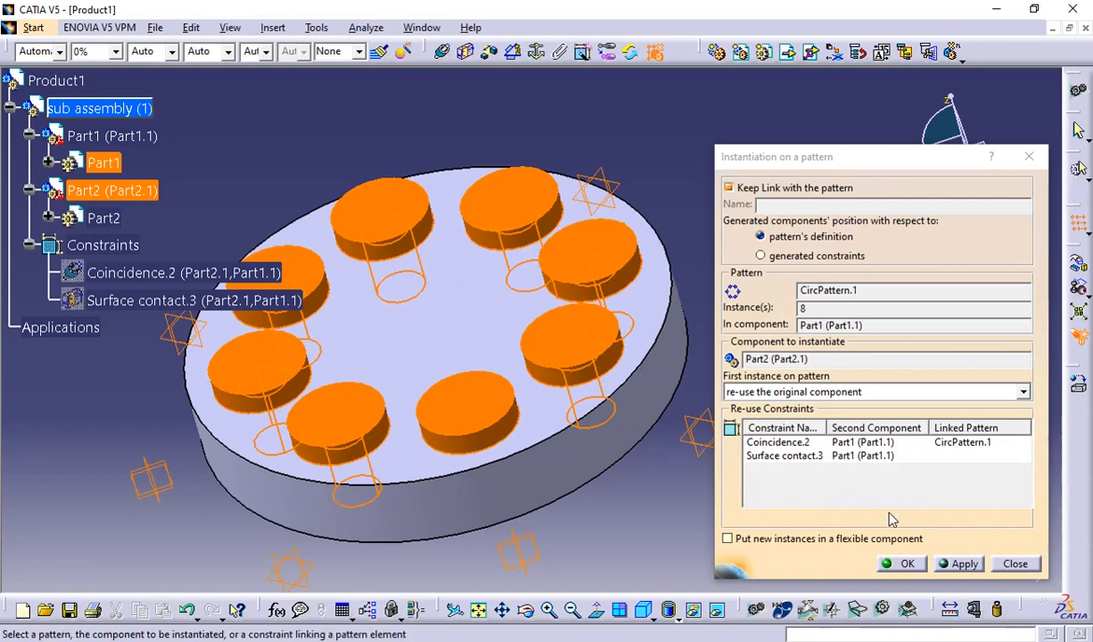
left_click(958, 564)
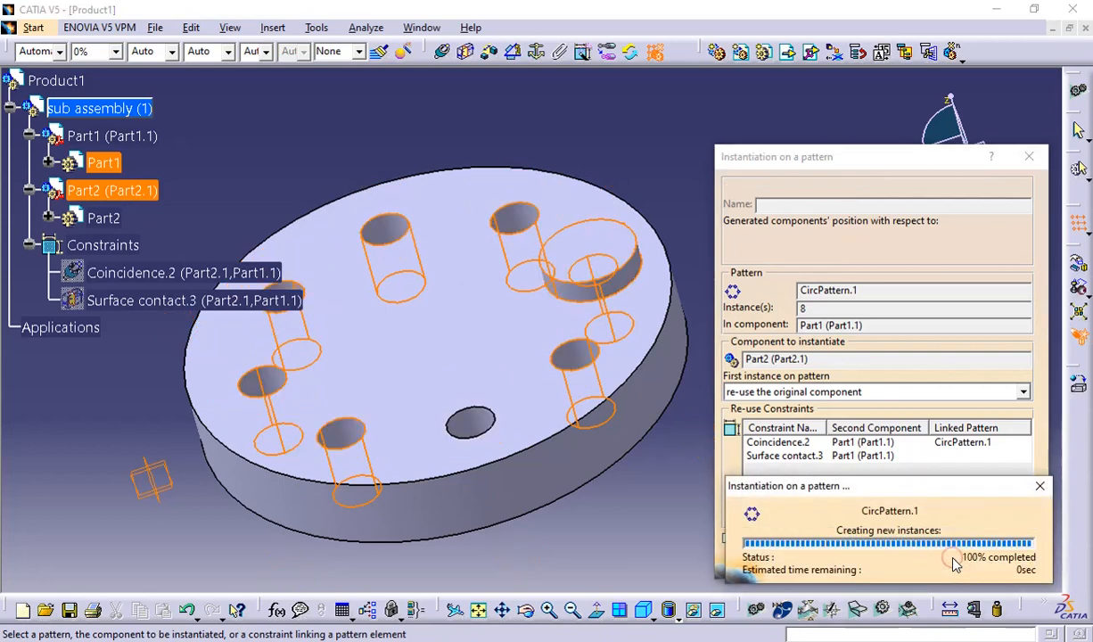
left_click(905, 563)
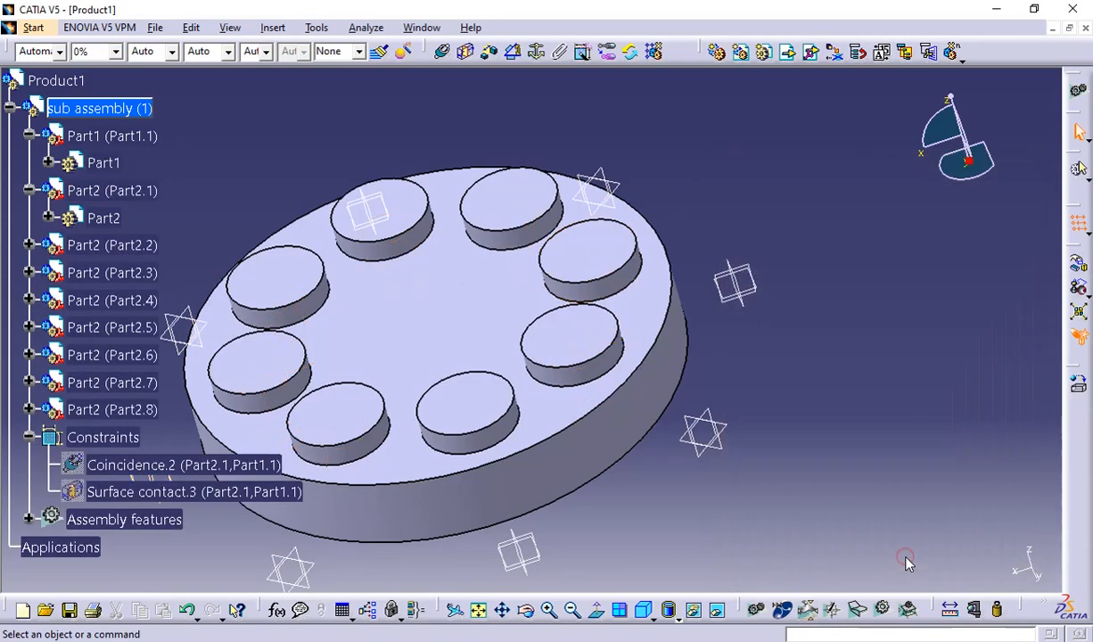
Examine the patterned bolts on the disc and the contents of the Part2.2 instance in the tree.
middle_click_drag(731, 450, 880, 421)
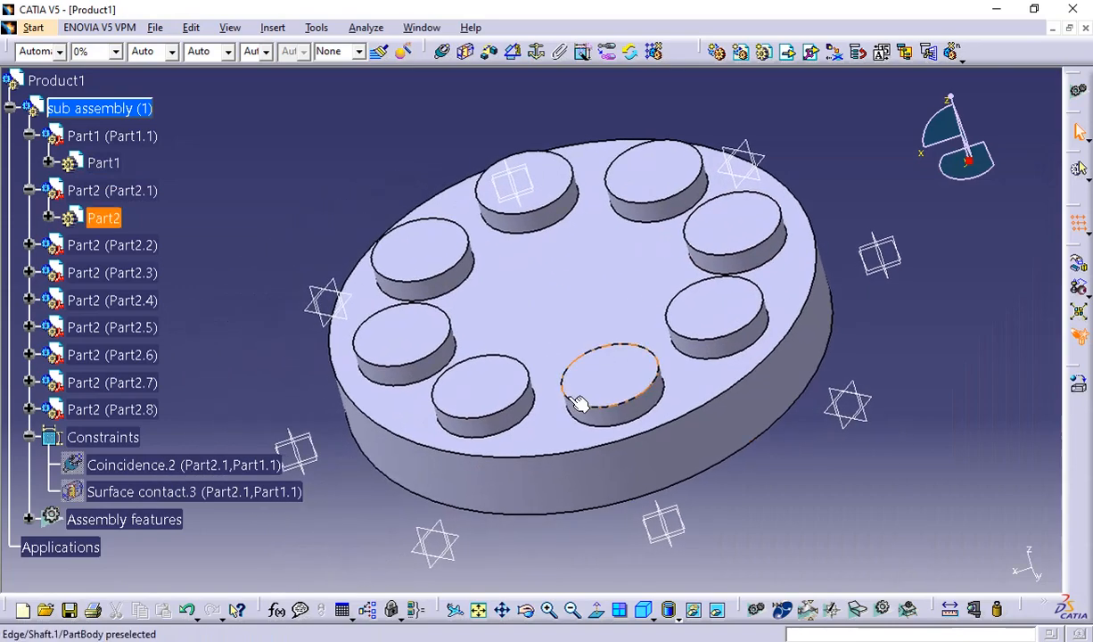
middle_click_drag(578, 403, 655, 357)
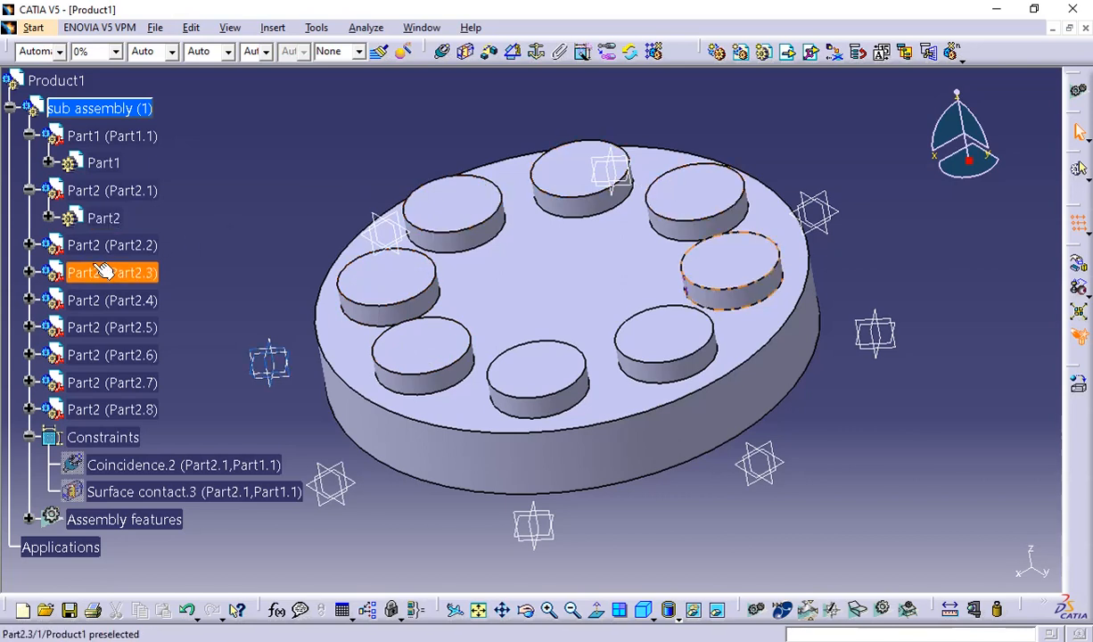
left_click(27, 244)
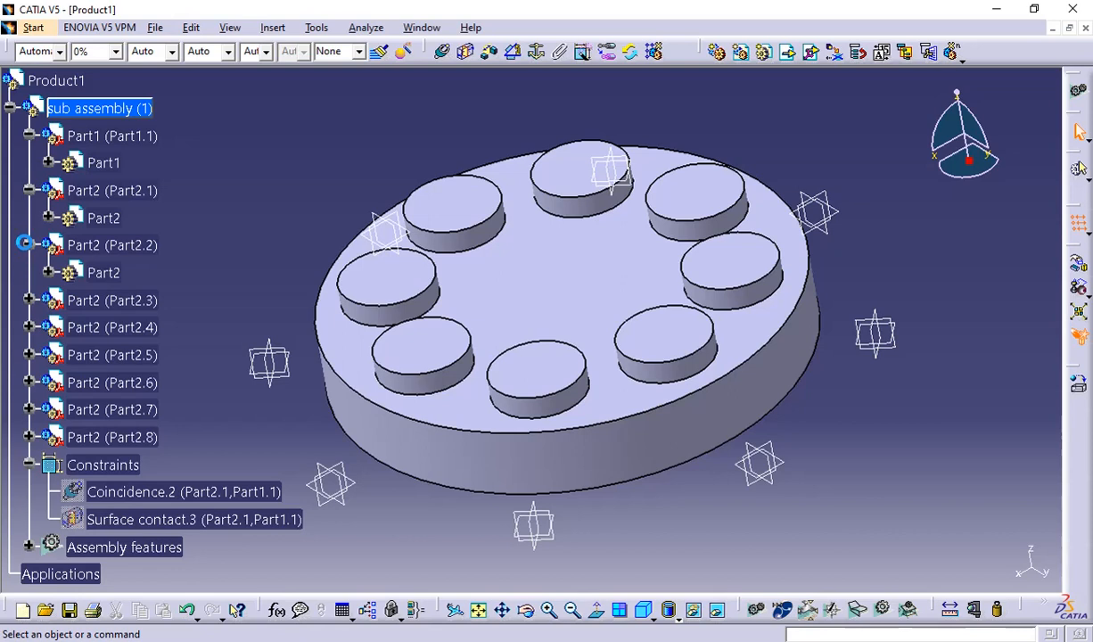
left_click(28, 244)
left_click(28, 244)
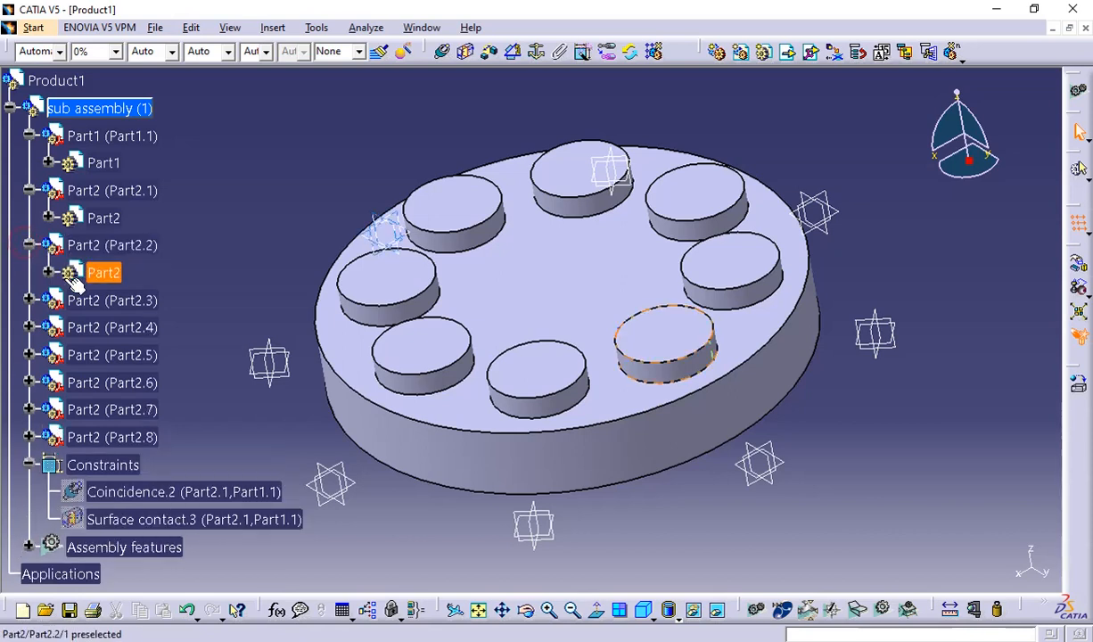
left_click(29, 244)
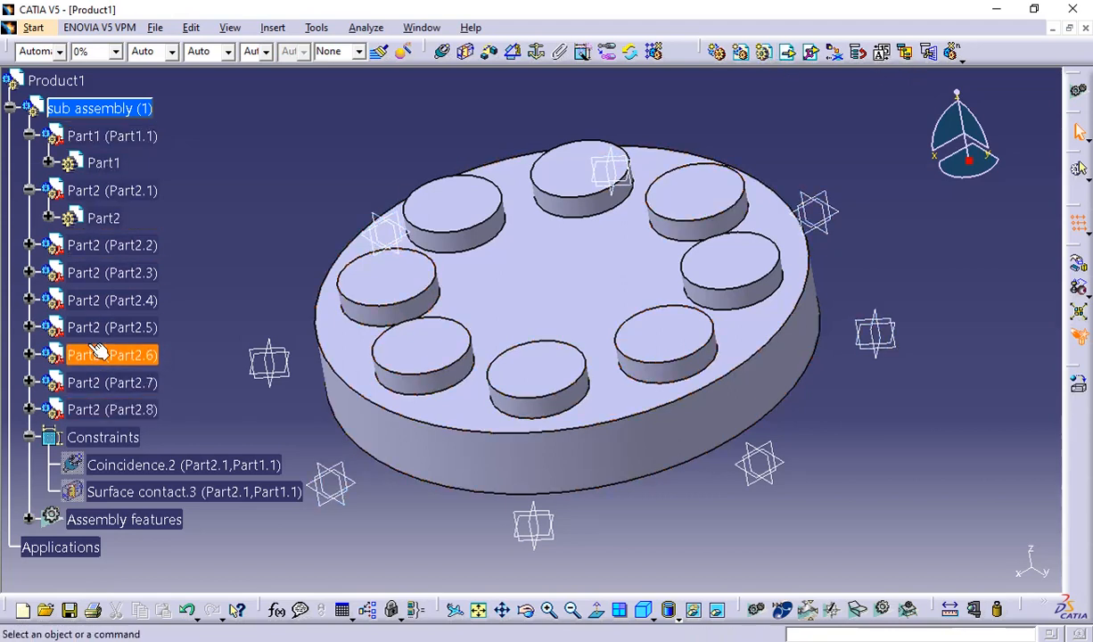
Activate the part inside Part2.5 to inspect its body and shaft feature, and return to the sub assembly.
left_click(30, 327)
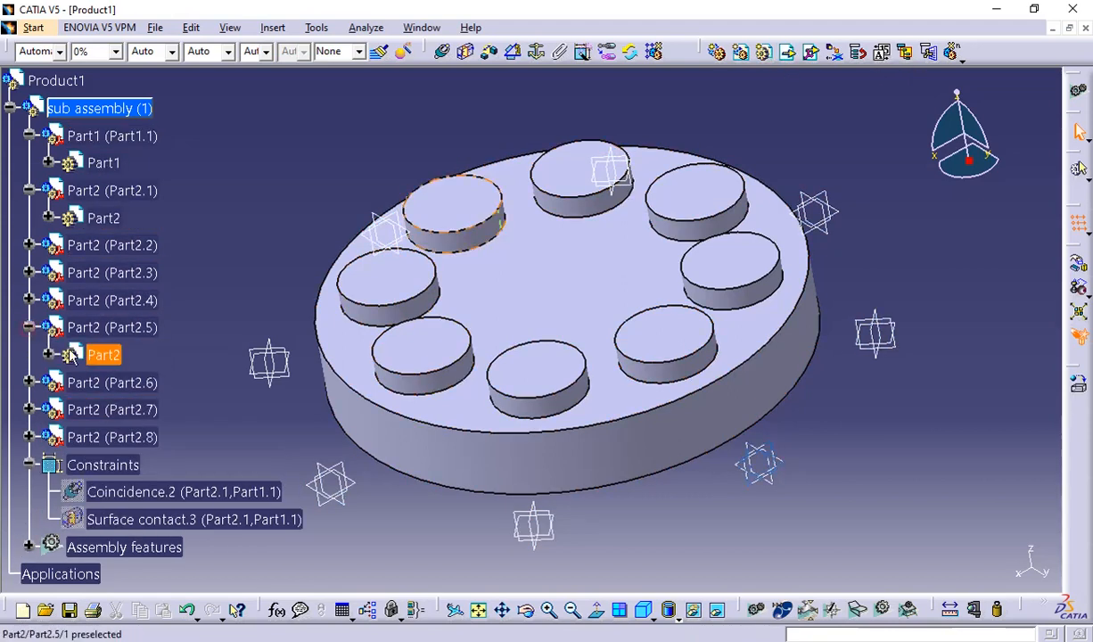
left_click(49, 355)
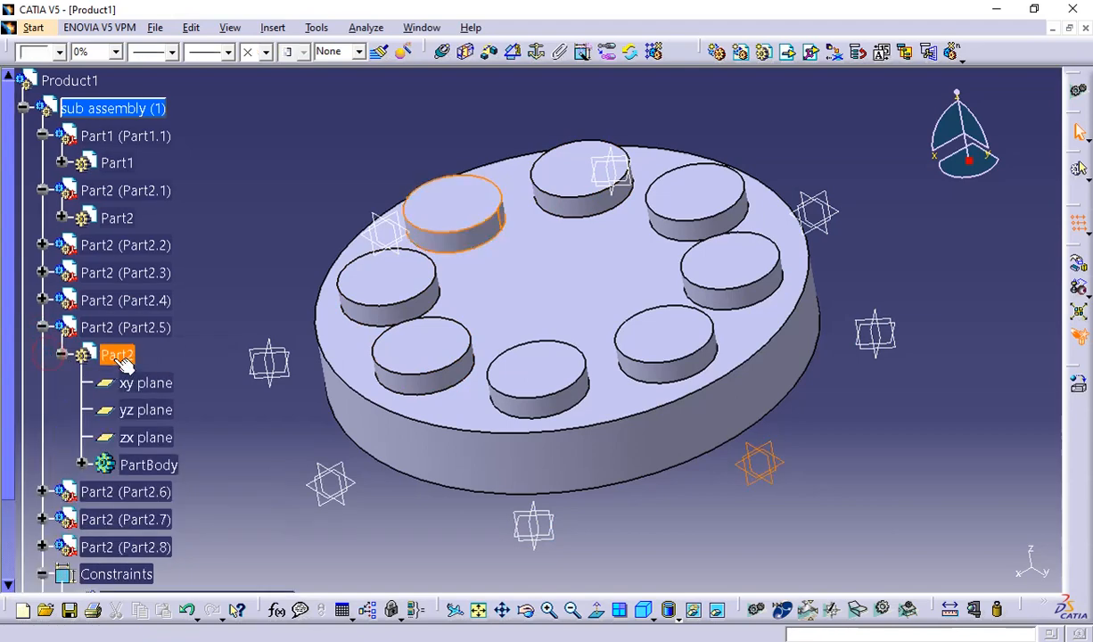
double_click(111, 355)
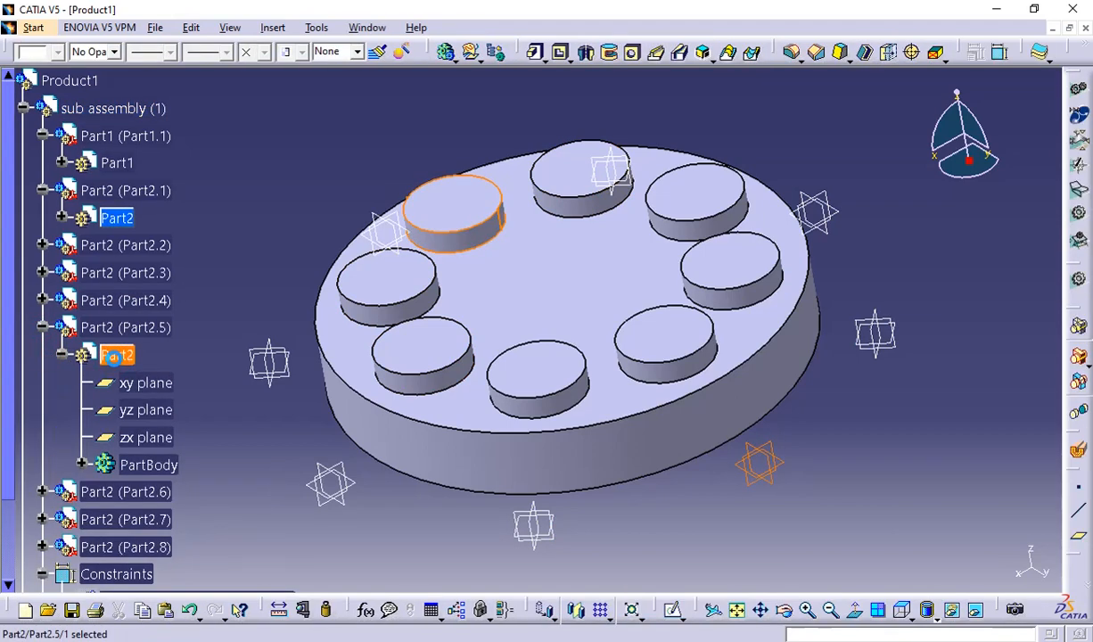
left_click(80, 464)
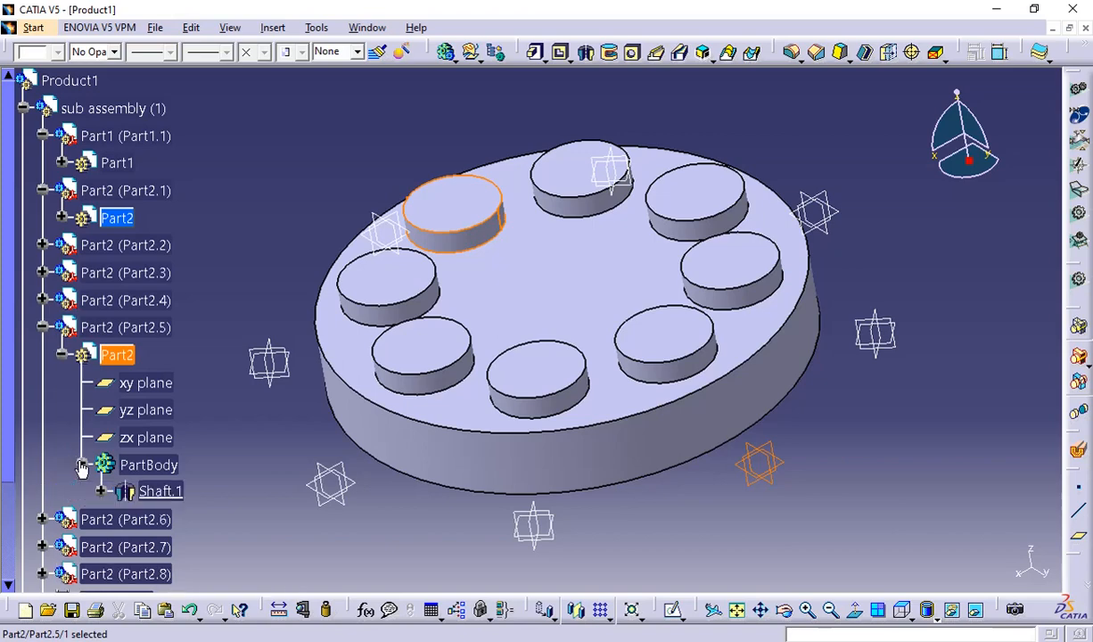
left_click(101, 491)
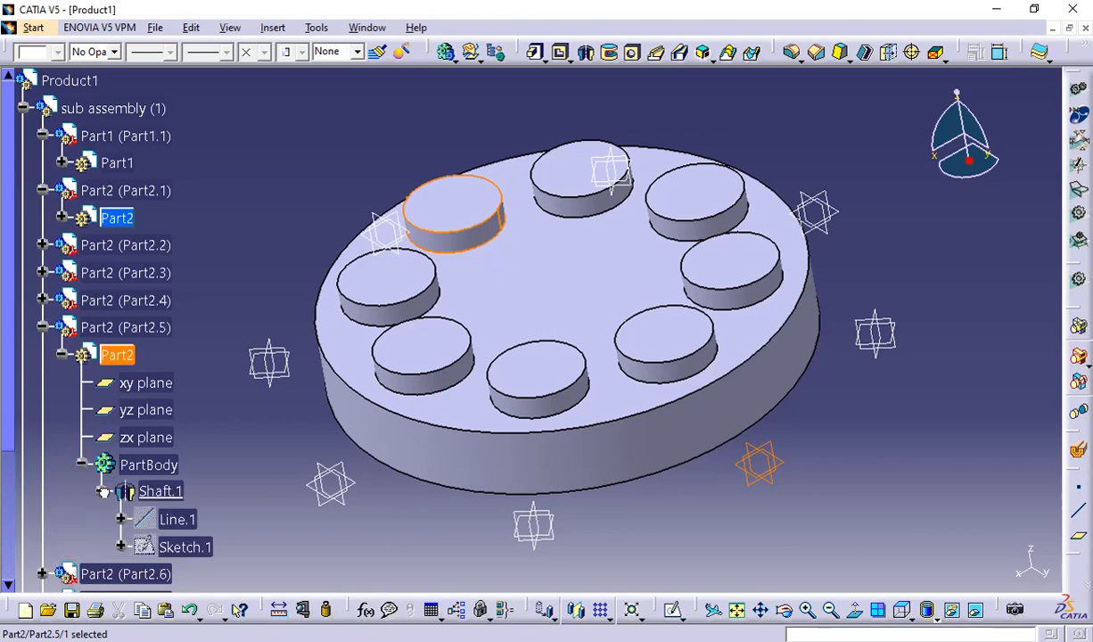
left_click(101, 491)
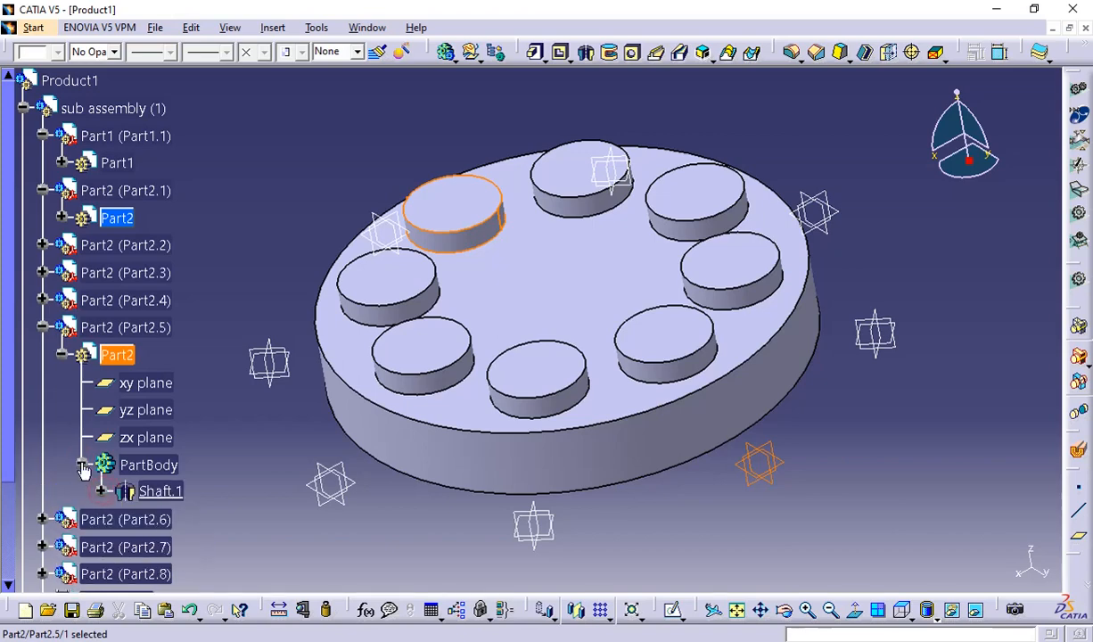
left_click(81, 464)
left_click(67, 354)
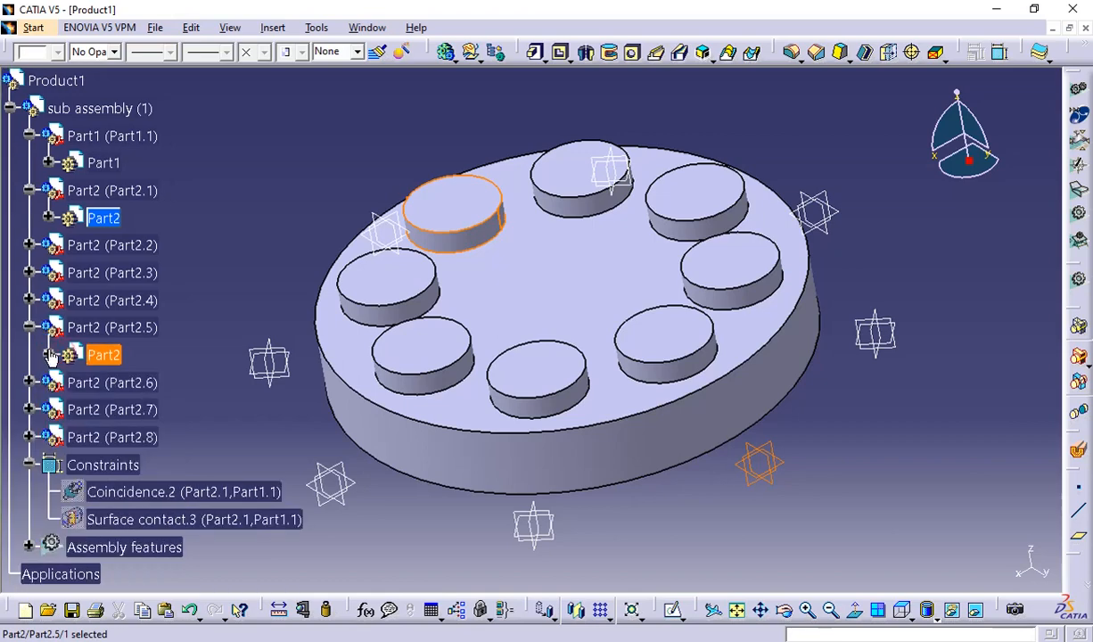
left_click(26, 326)
left_click(207, 260)
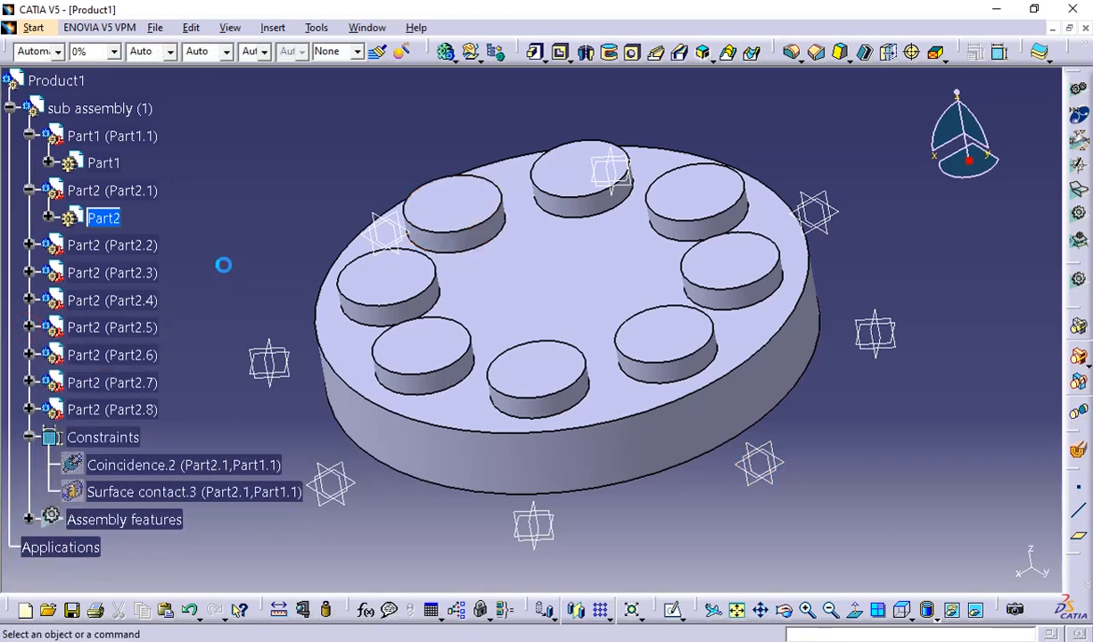
left_click(77, 108)
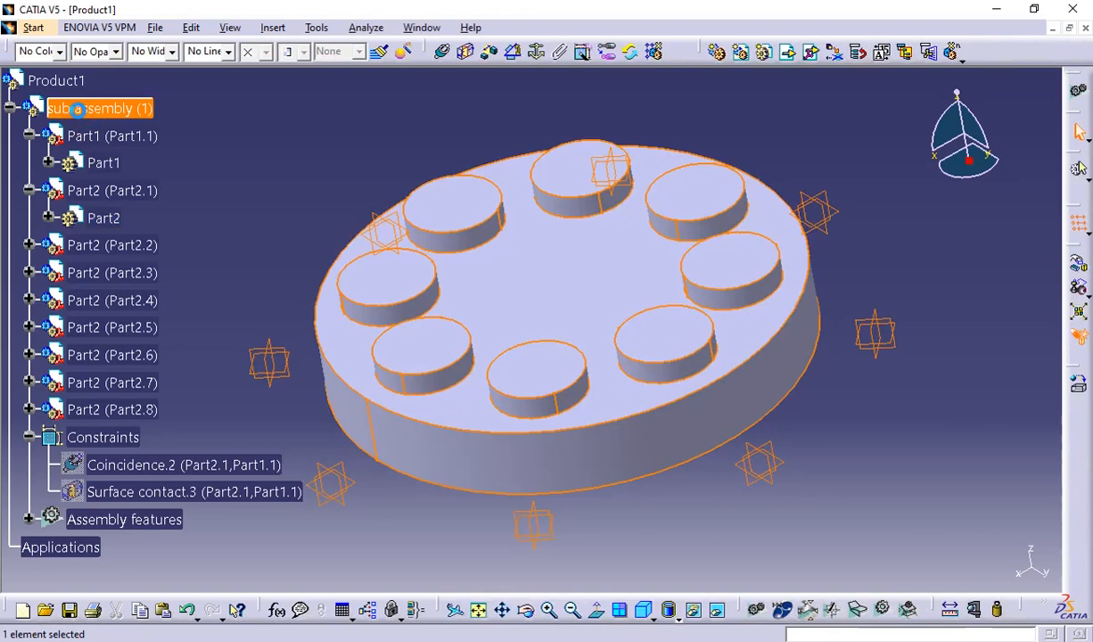
left_click(314, 194)
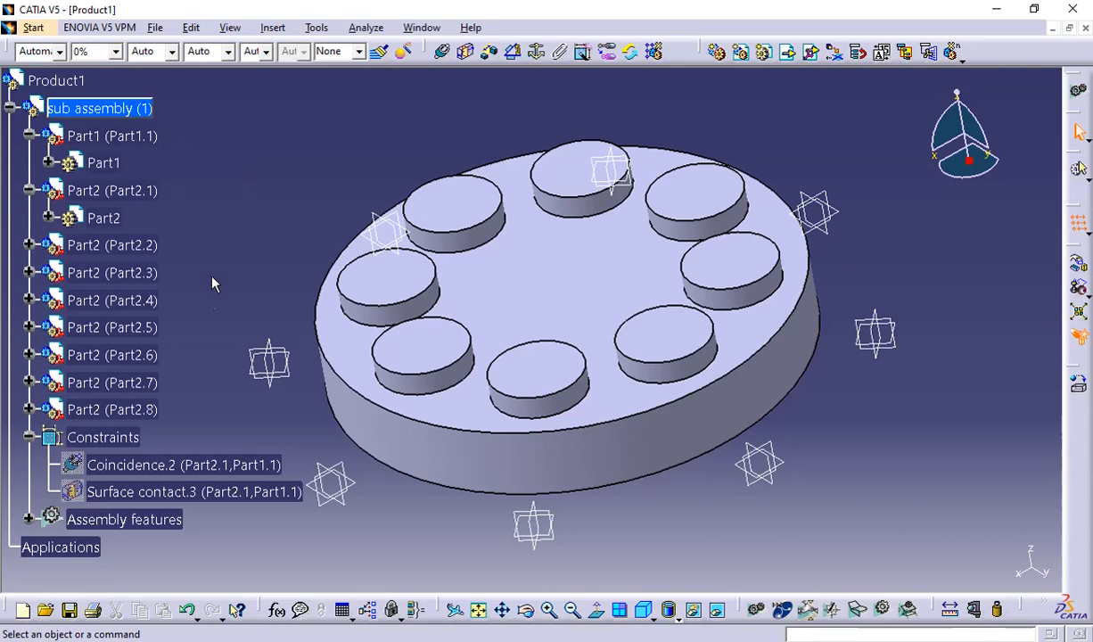
Inspect the reused circular pattern under the assembly features, and undo the bolt pattern.
left_click(27, 519)
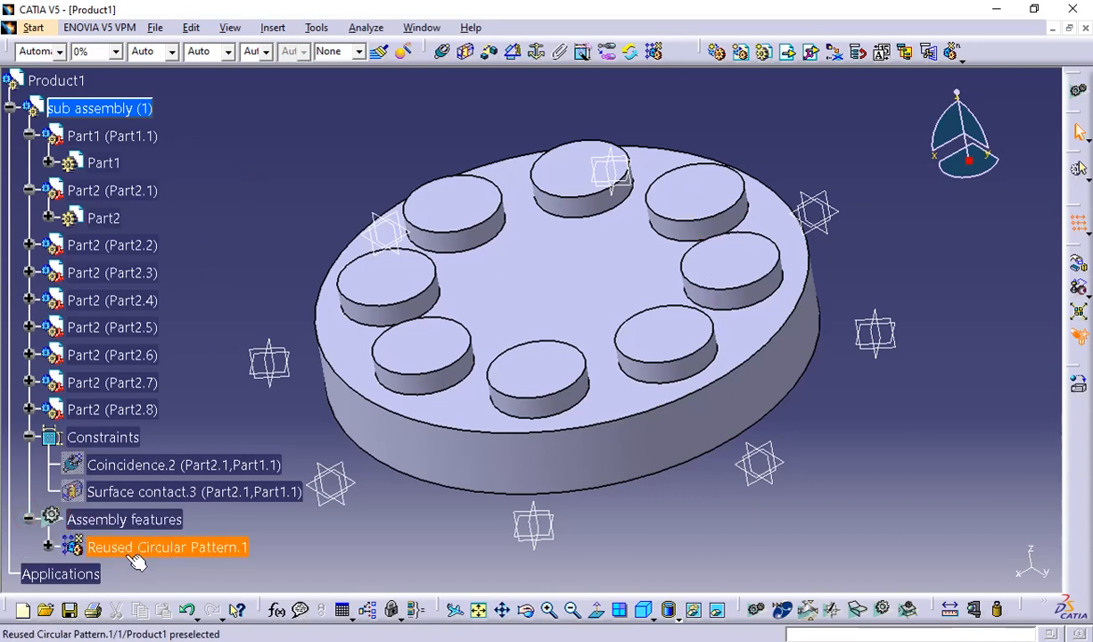
left_click(48, 547)
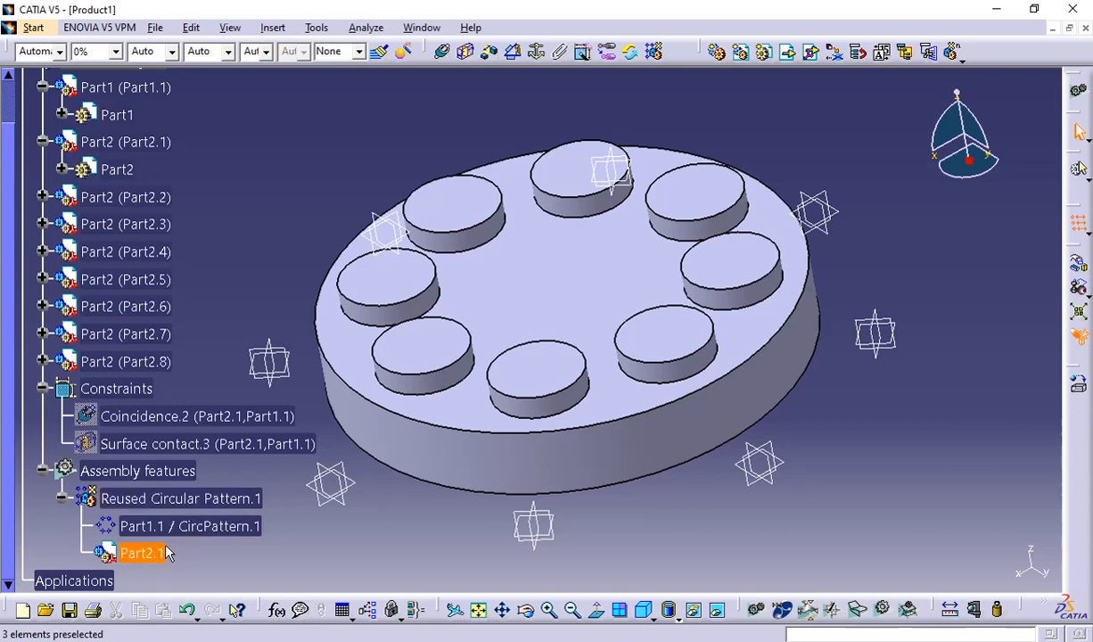
left_click(42, 470)
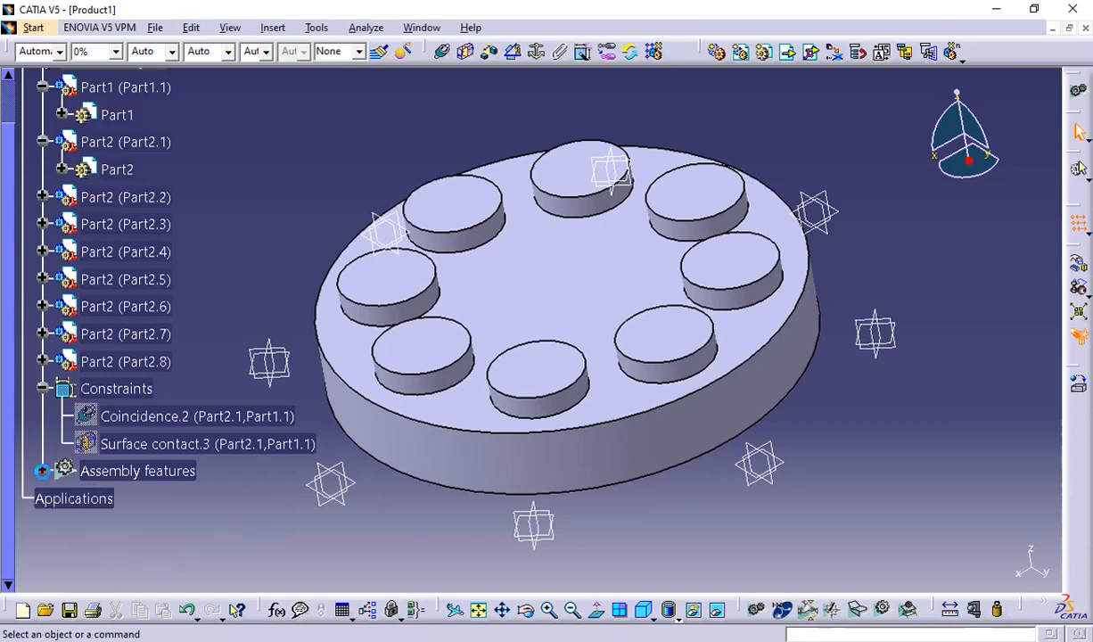
left_click(224, 442)
key("ctrl+z")
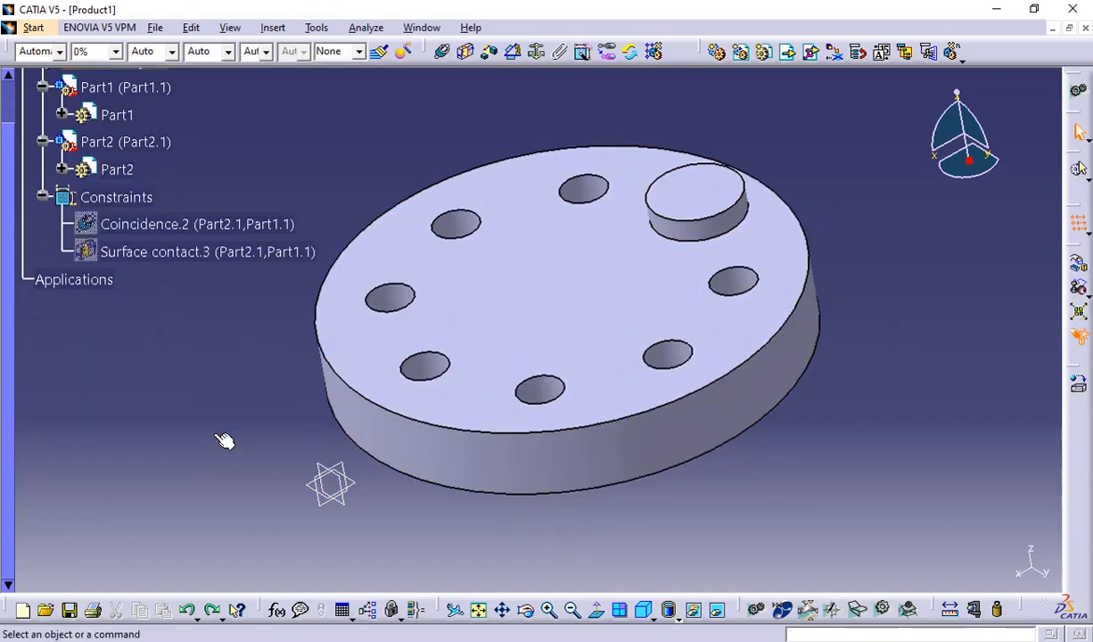
Set up an instantiation of Part2 on the disc's circular pattern CircPattern.1, with the first instance option "create a new instance".
left_click(655, 54)
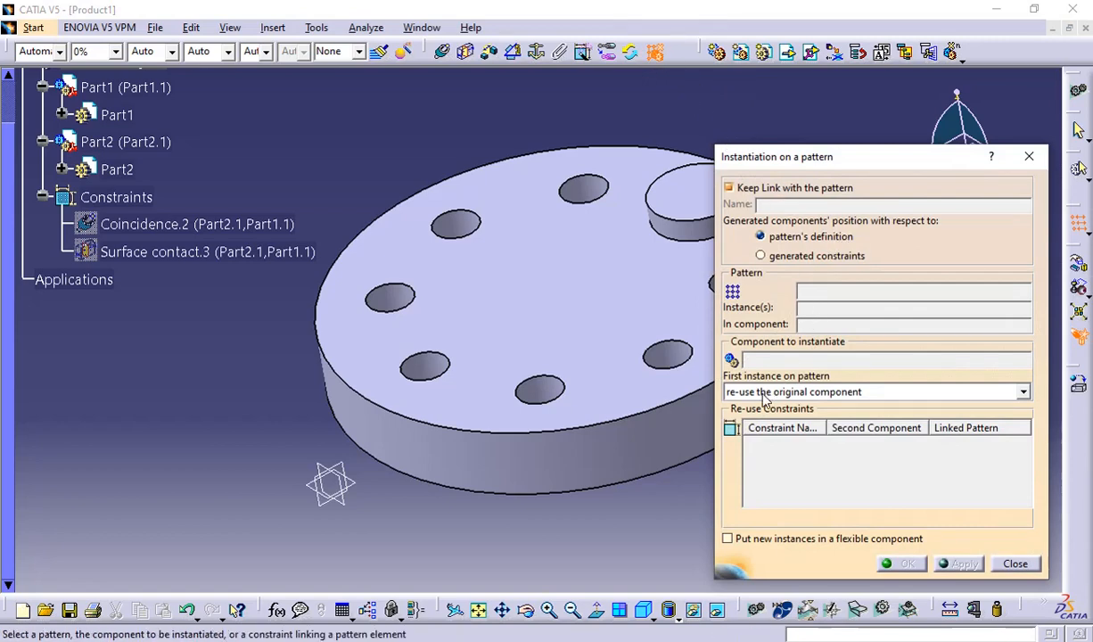
middle_click_drag(624, 361, 476, 383)
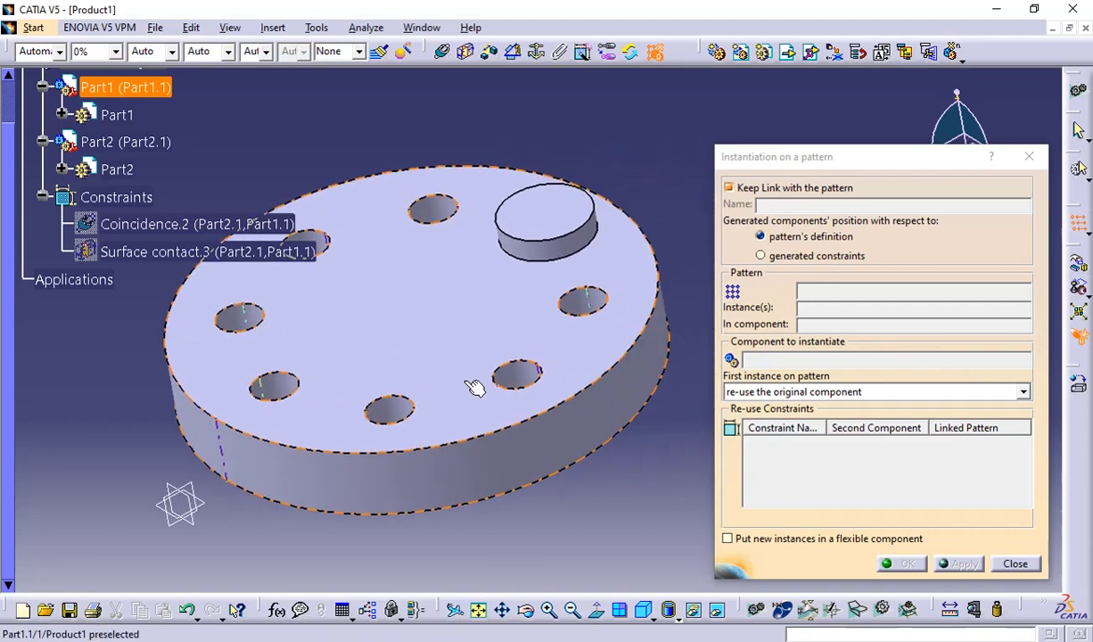
left_click(588, 234)
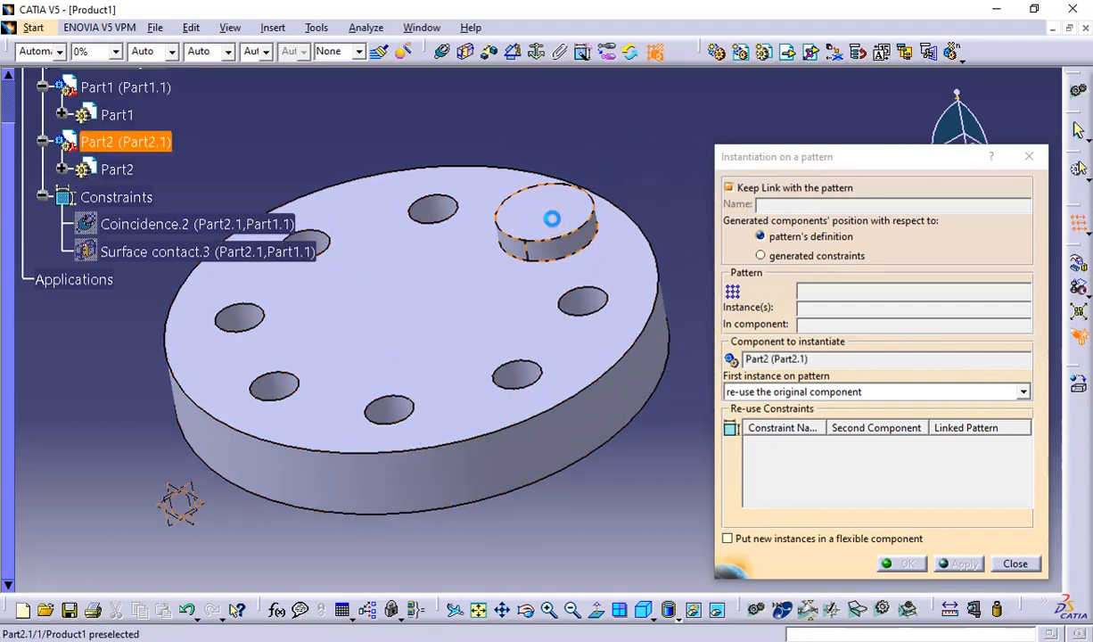
left_click(787, 391)
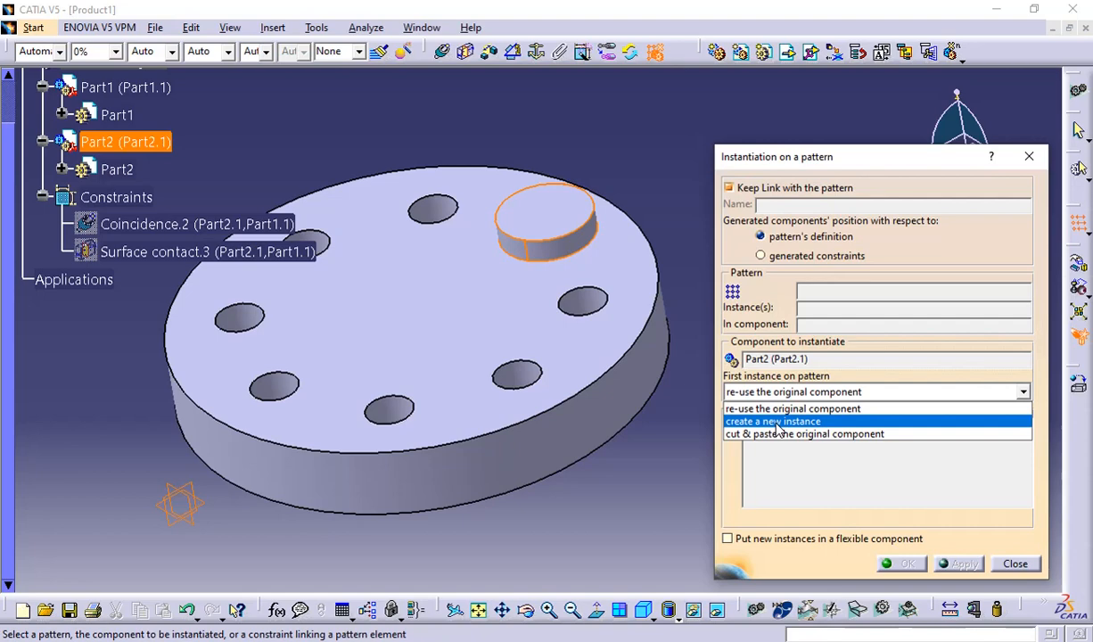
left_click(775, 422)
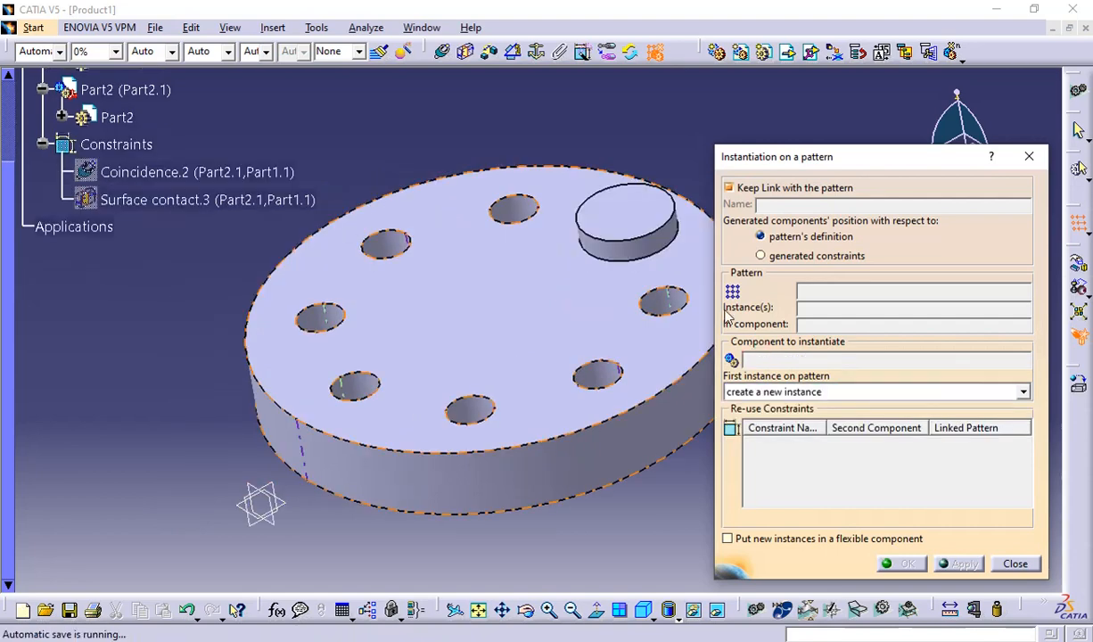
left_click(625, 217)
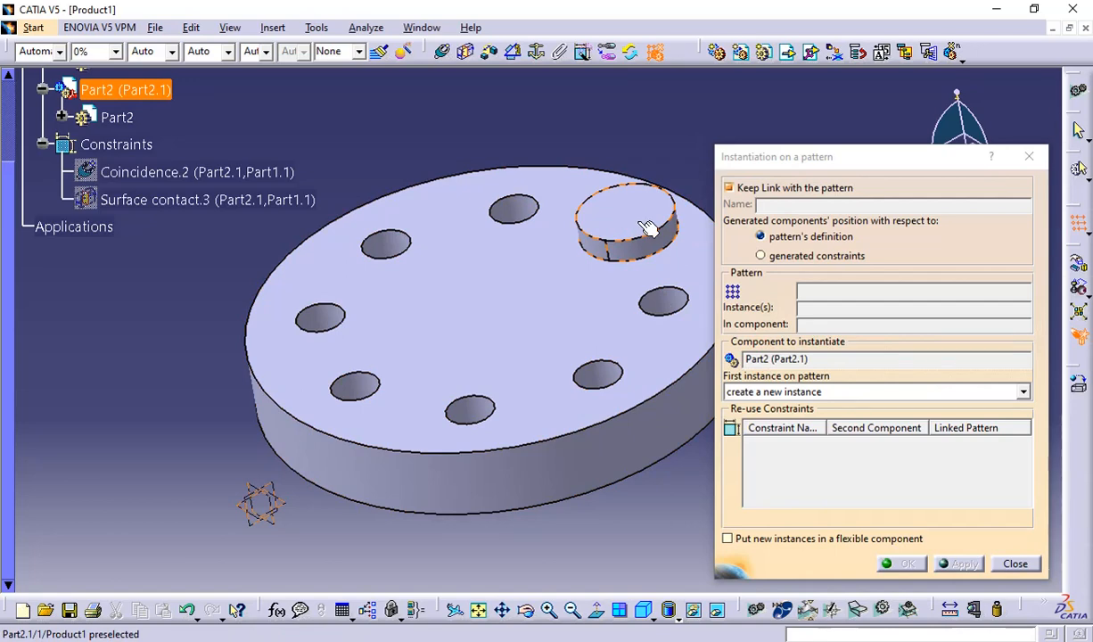
left_click(802, 293)
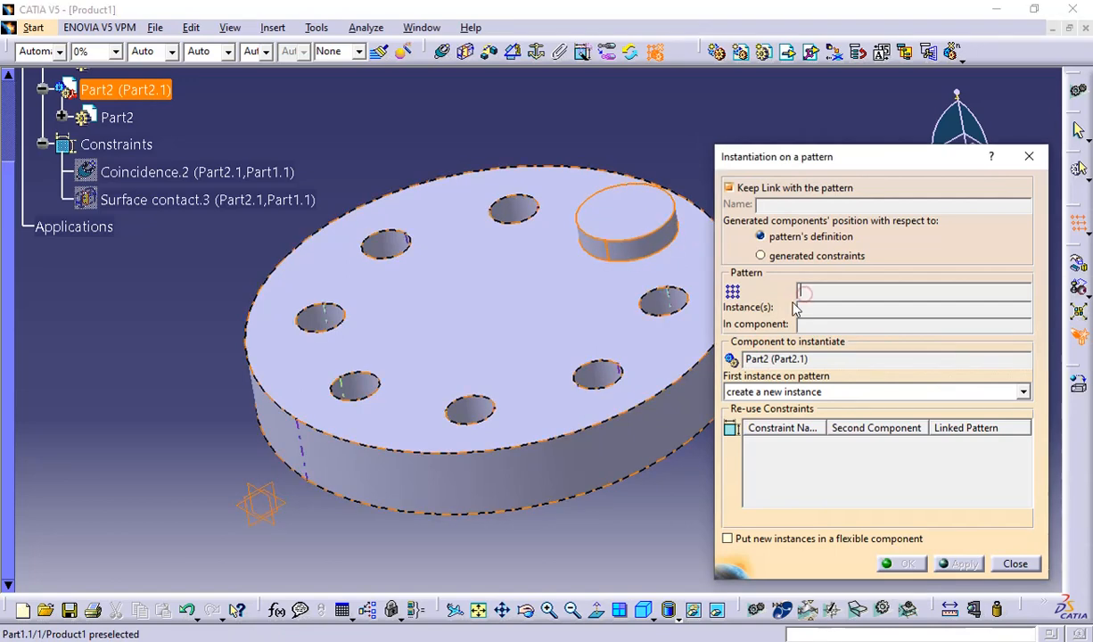
left_click(488, 410)
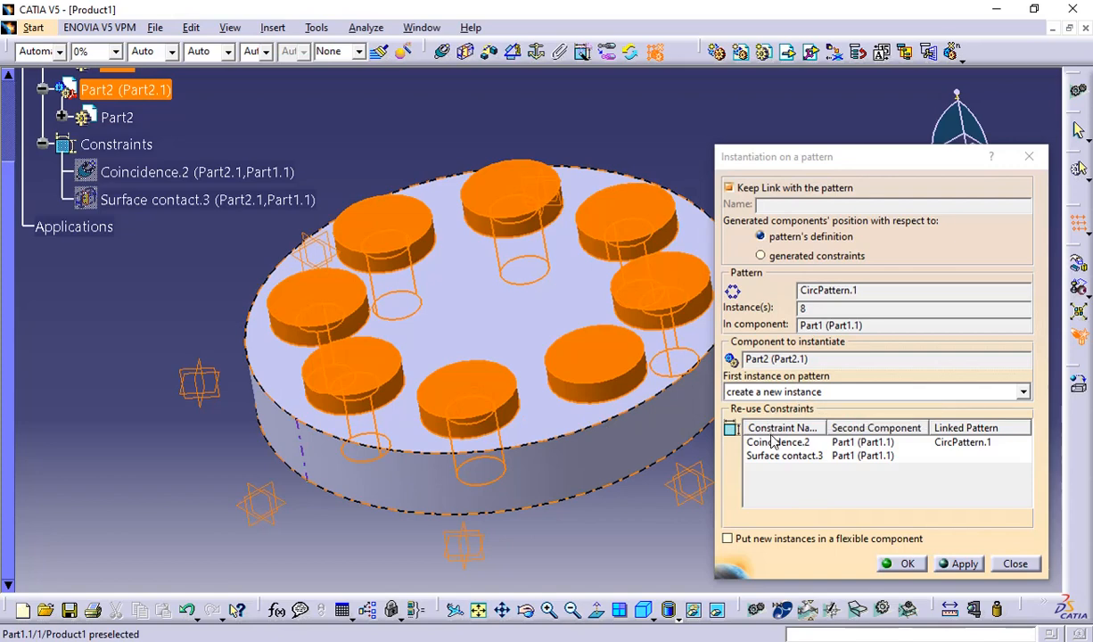
Keep the link with the pattern enabled, apply the instantiation of Part2 on the hole pattern, and accept the definition.
left_click(728, 188)
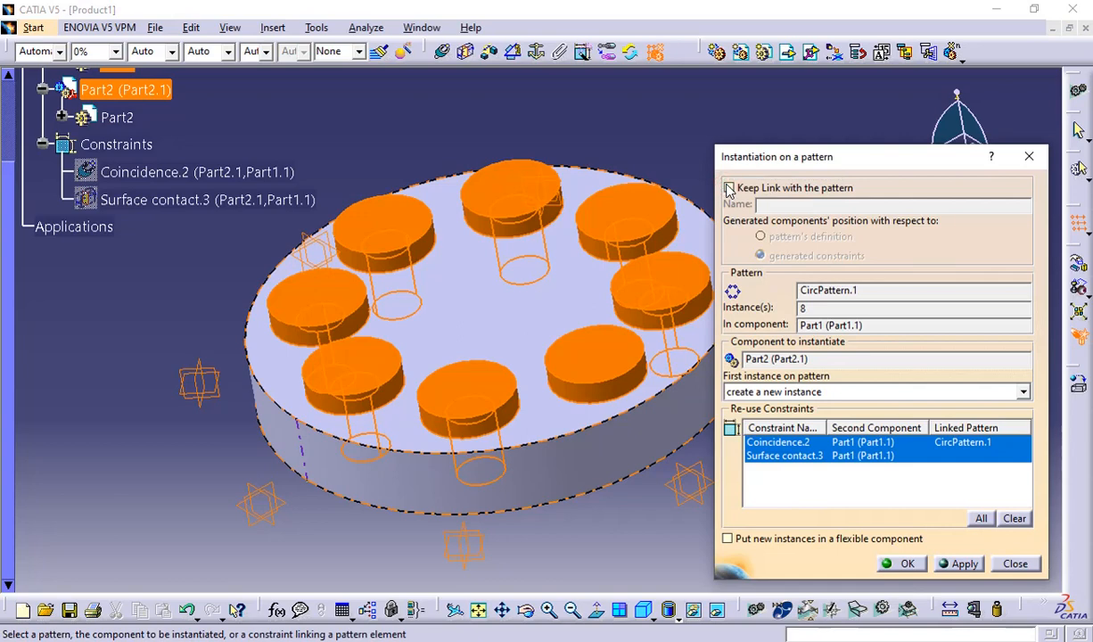
left_click(728, 188)
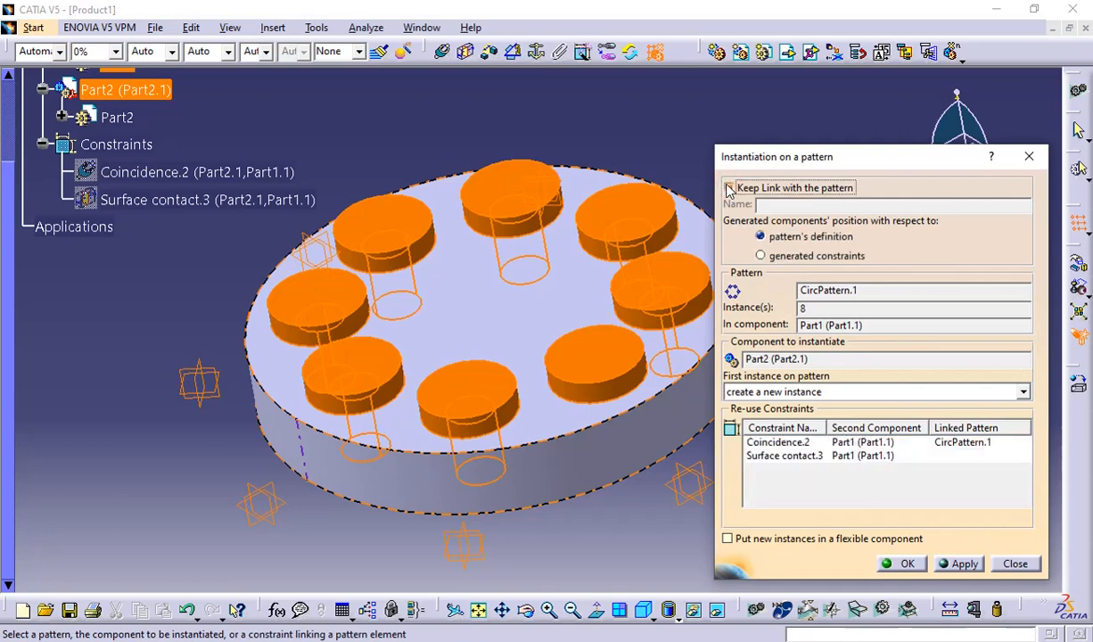
middle_click_drag(487, 394, 420, 280)
scroll(373, 394, "down", 2)
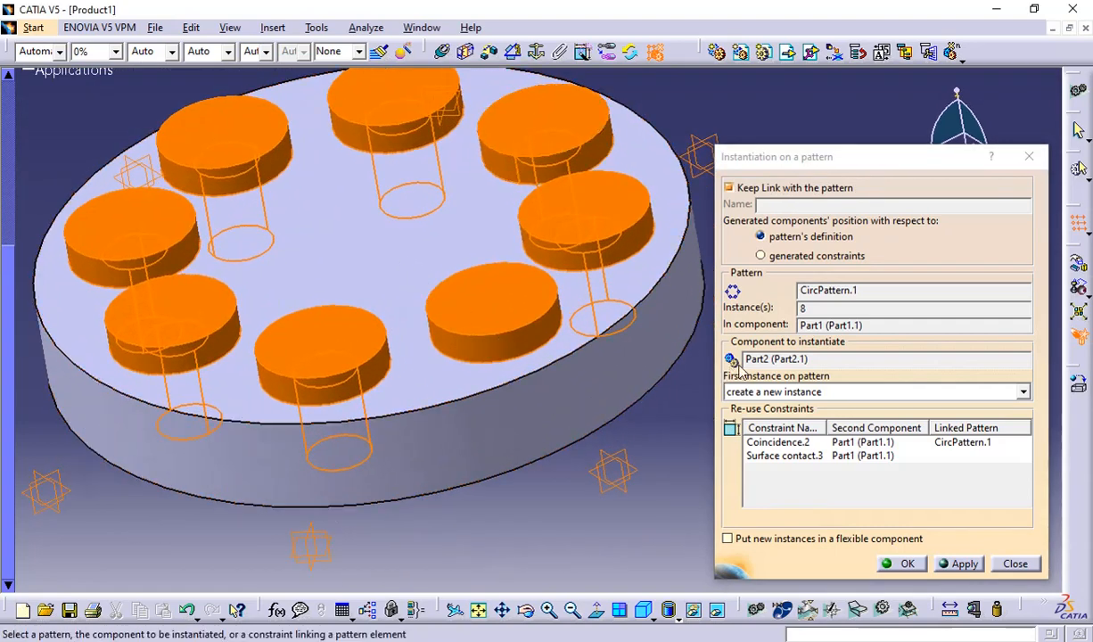
middle_click_drag(676, 448, 631, 455)
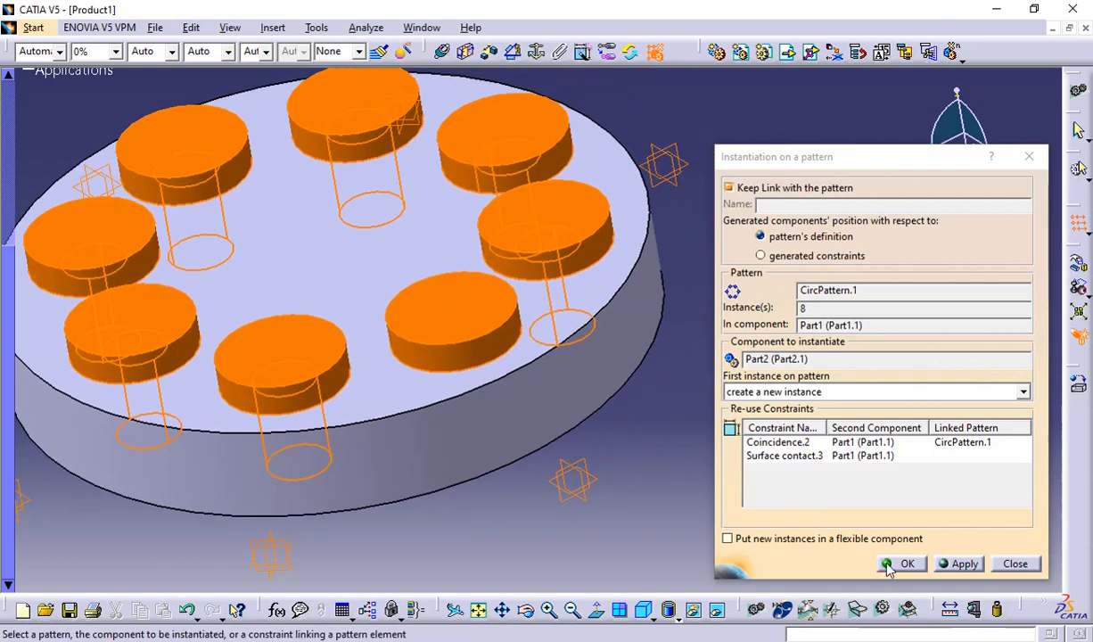
left_click(959, 563)
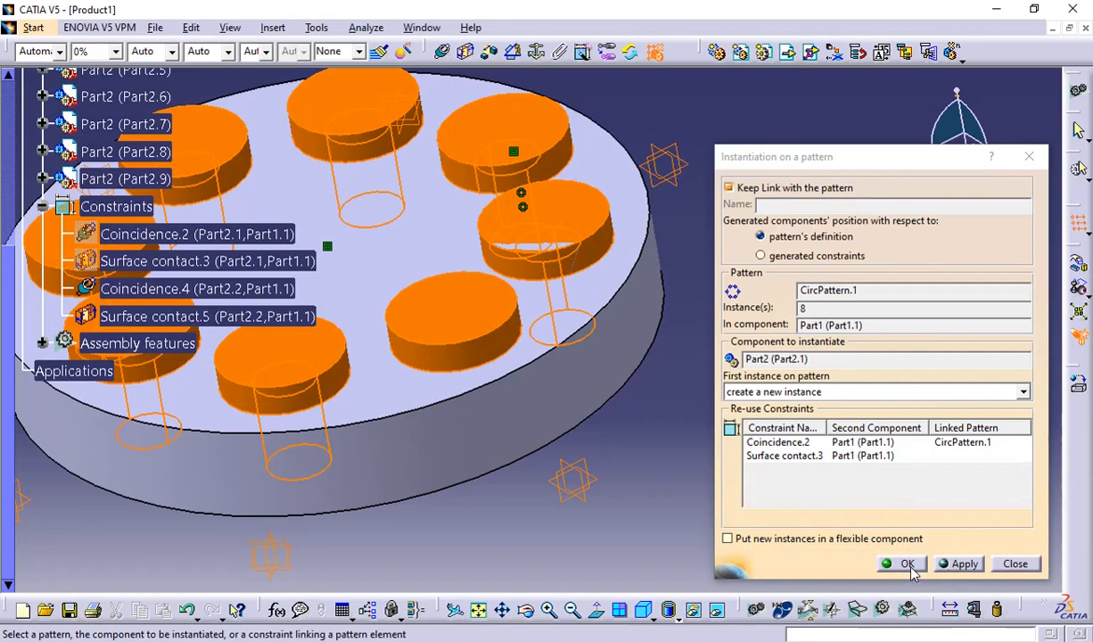
left_click(909, 563)
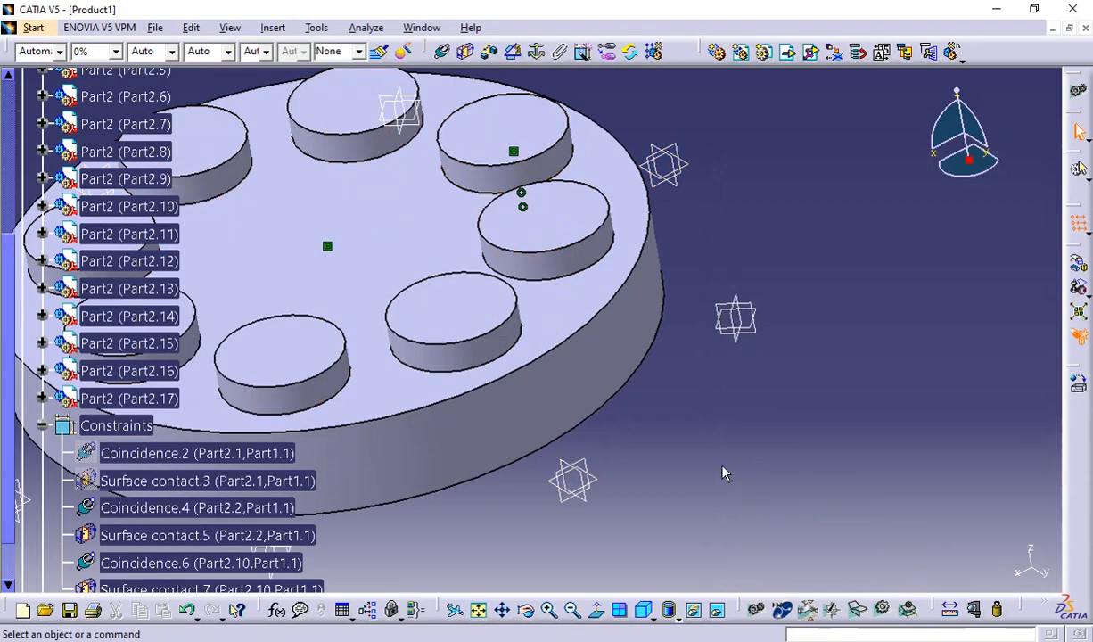
Examine the patterned bolts on the disc and the Part2 instances and constraints listed in the sub assembly's tree.
middle_click_drag(676, 450, 946, 453)
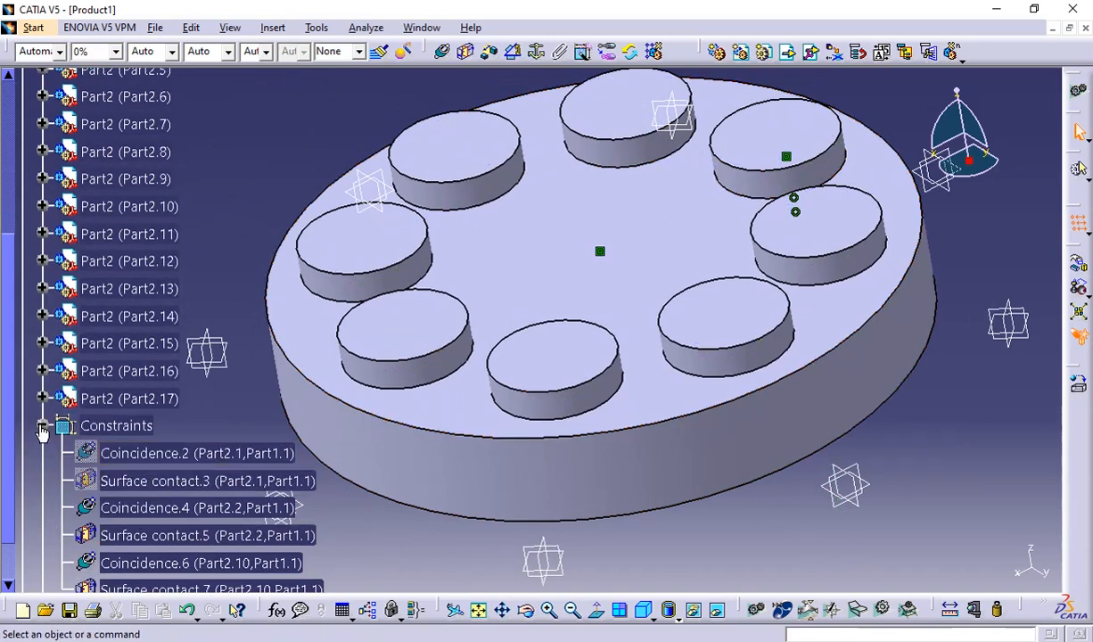
scroll(54, 437, "down", 2)
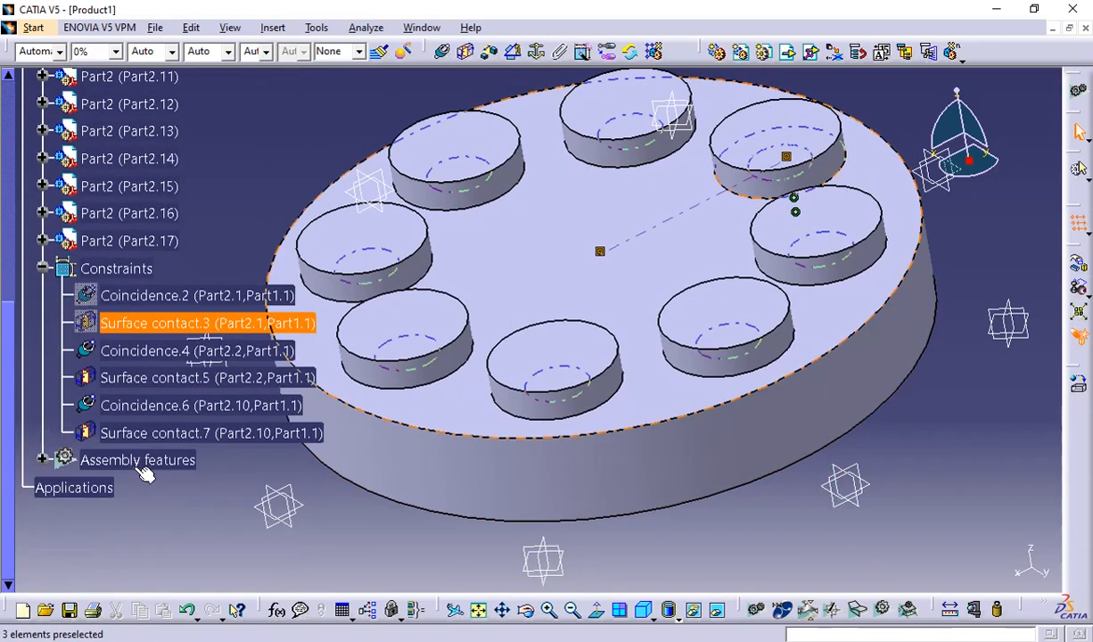
left_click(42, 270)
scroll(151, 427, "up", 3)
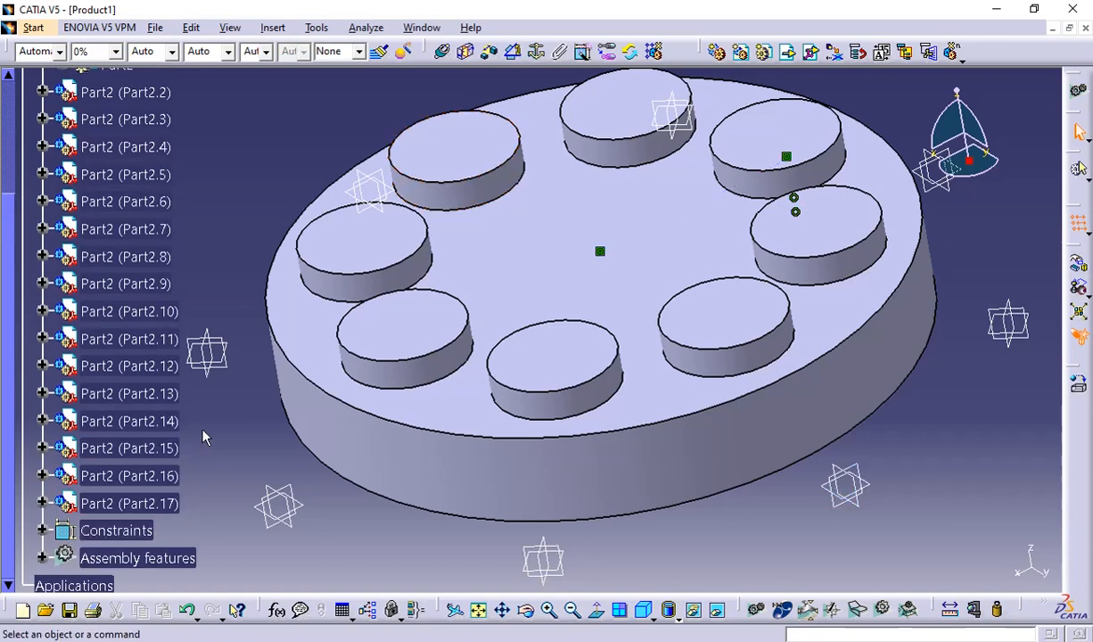
scroll(203, 436, "up", 2)
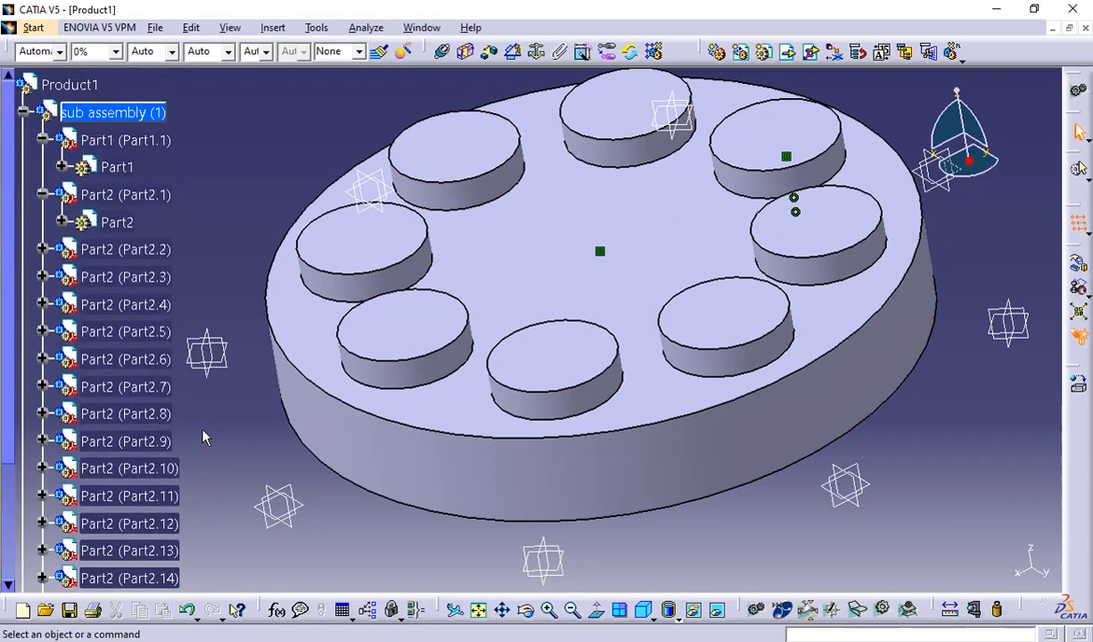
scroll(204, 437, "down", 2)
scroll(203, 437, "down", 3)
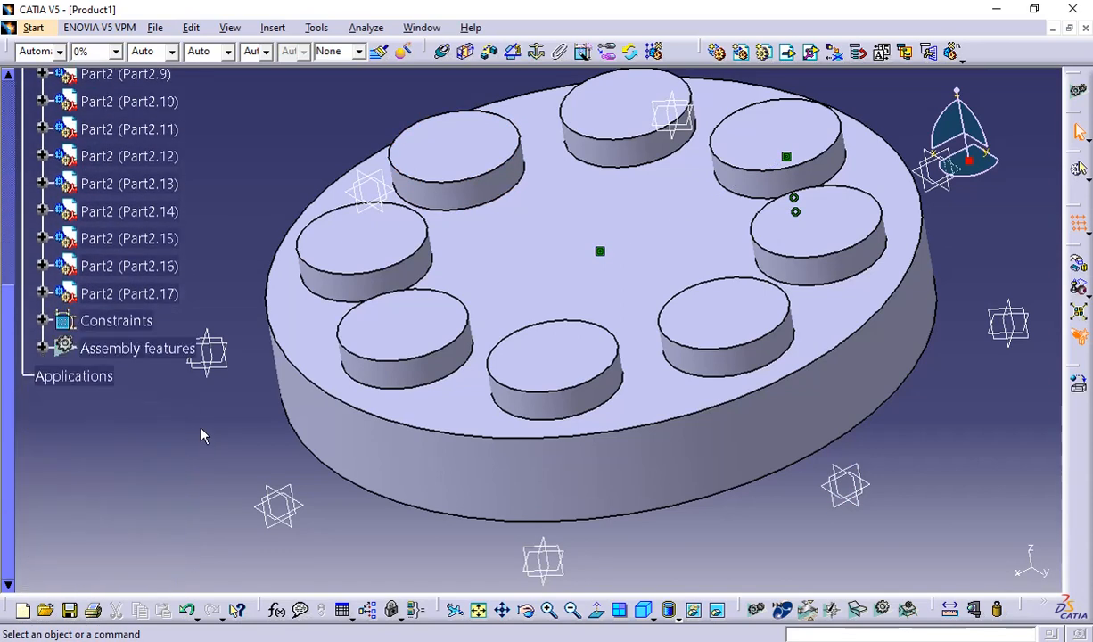
left_click(42, 321)
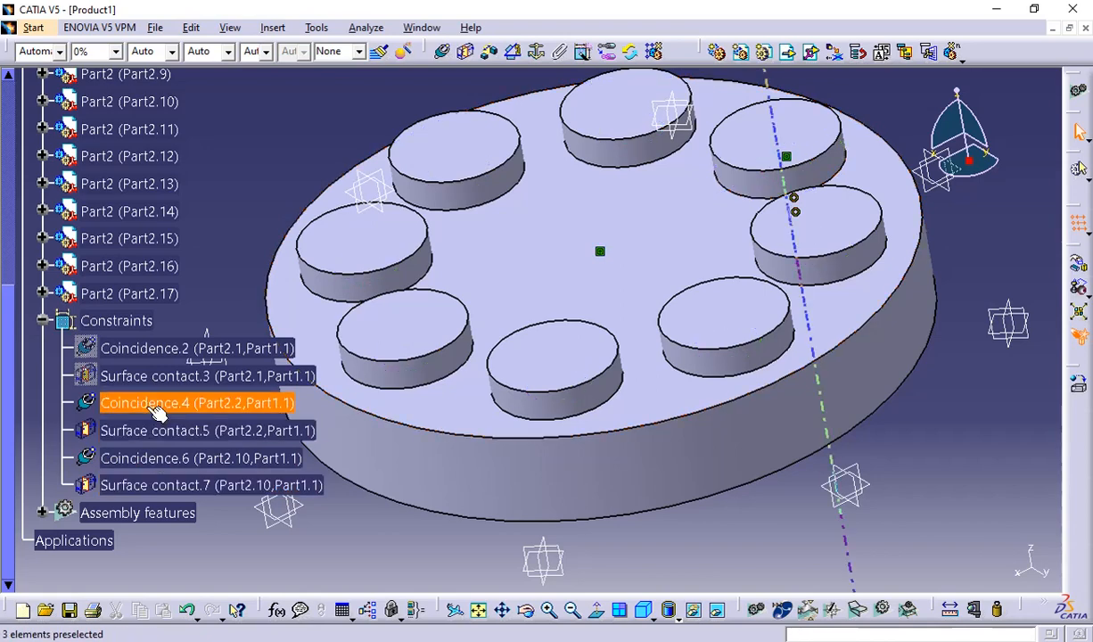
left_click(41, 320)
scroll(42, 325, "up", 5)
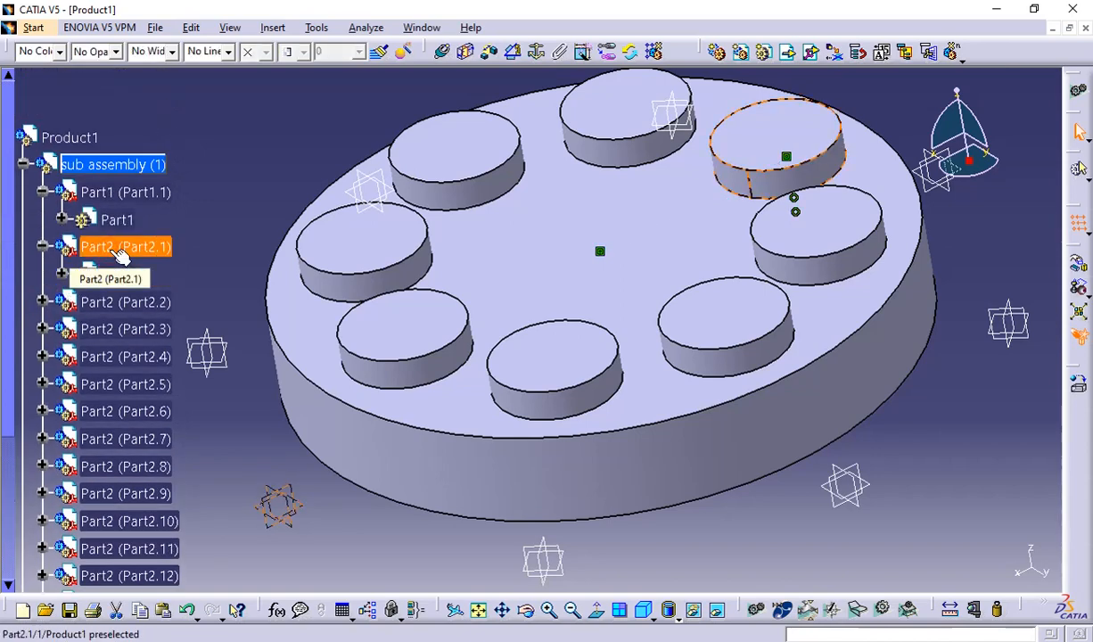
Hide the original bolt Part2.1, and hide the shaft geometry of the bolt at the same hole.
right_click(121, 254)
left_click(138, 302)
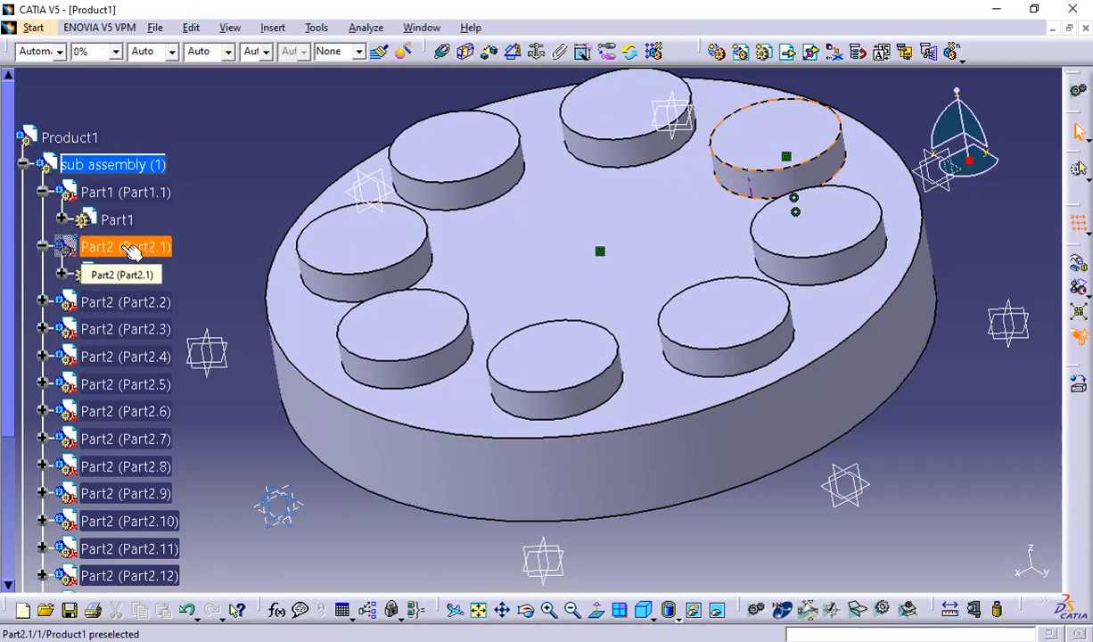
right_click(759, 152)
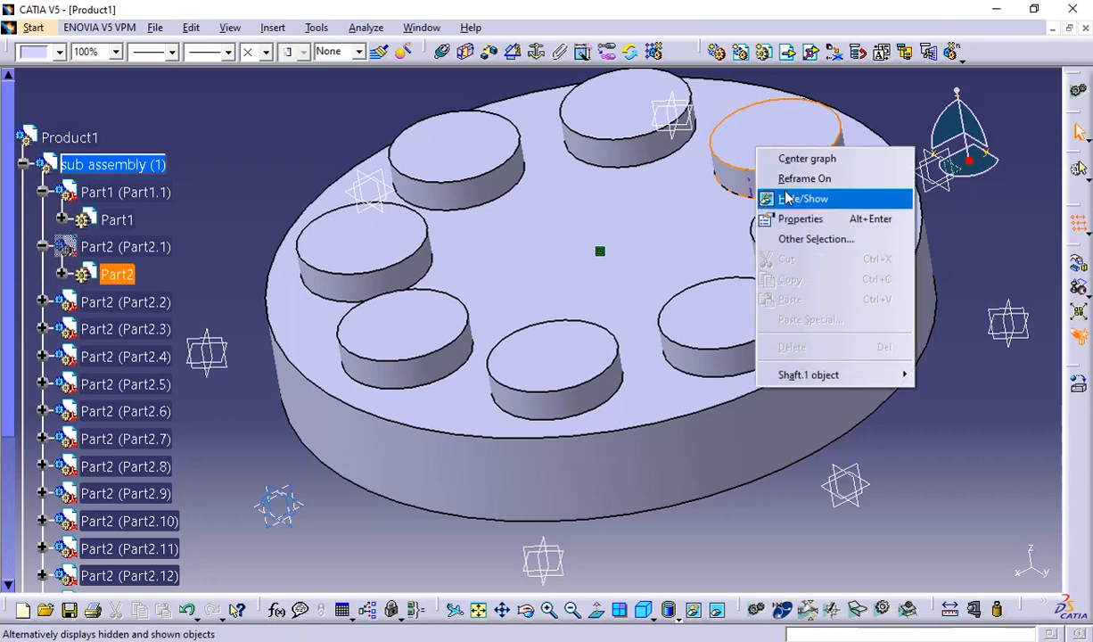
left_click(785, 197)
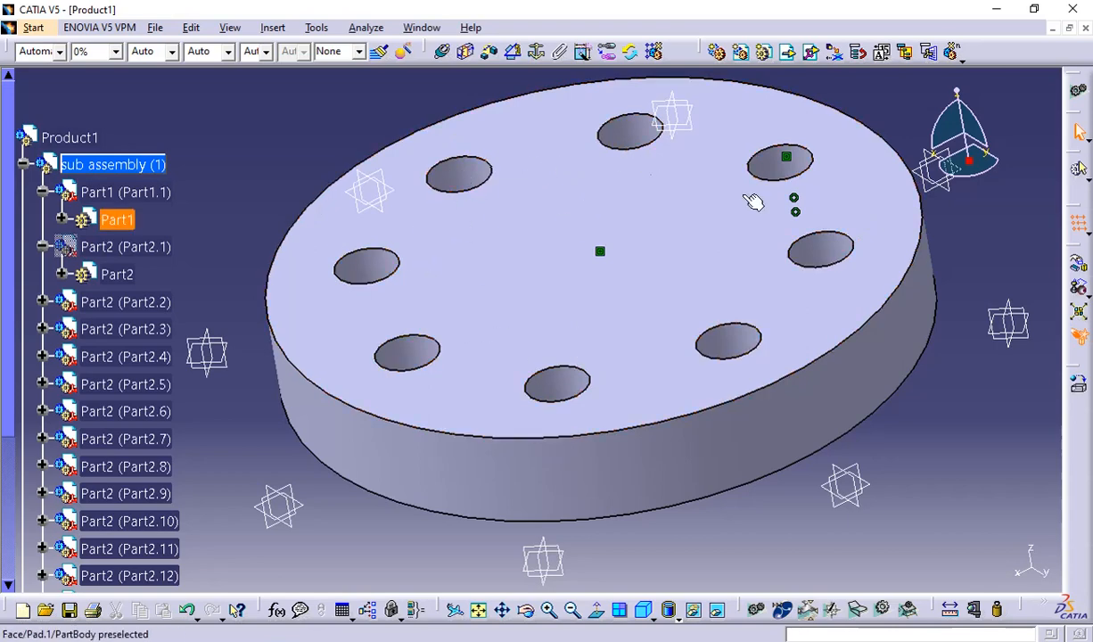
Toggle the visibility of Part2.1 on and off again while comparing it with the other Part2 instances in the tree.
right_click(124, 248)
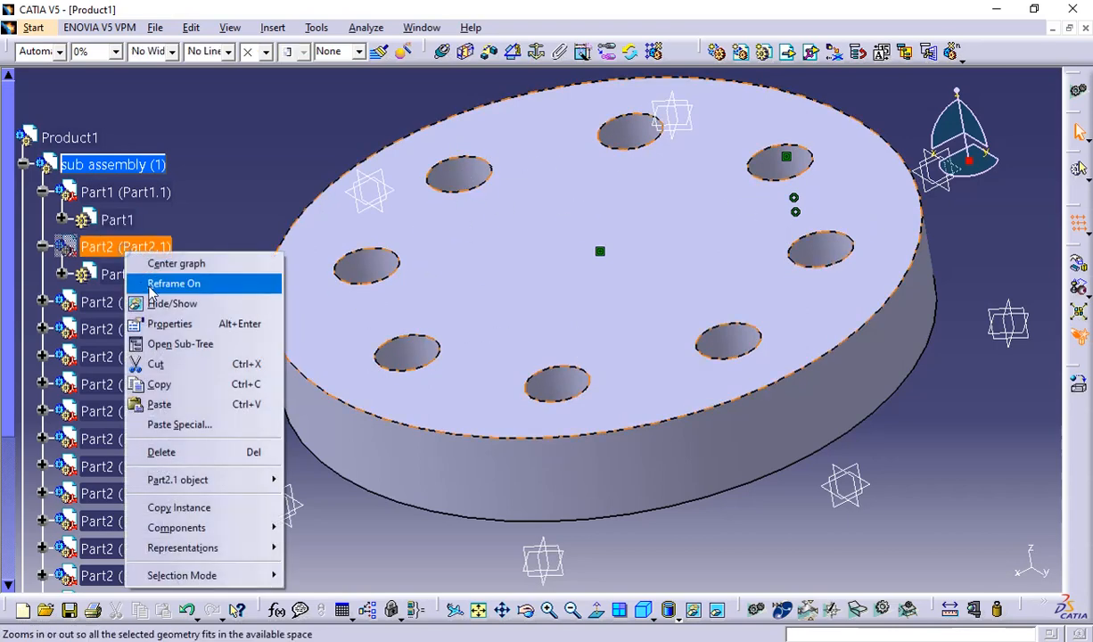
left_click(161, 303)
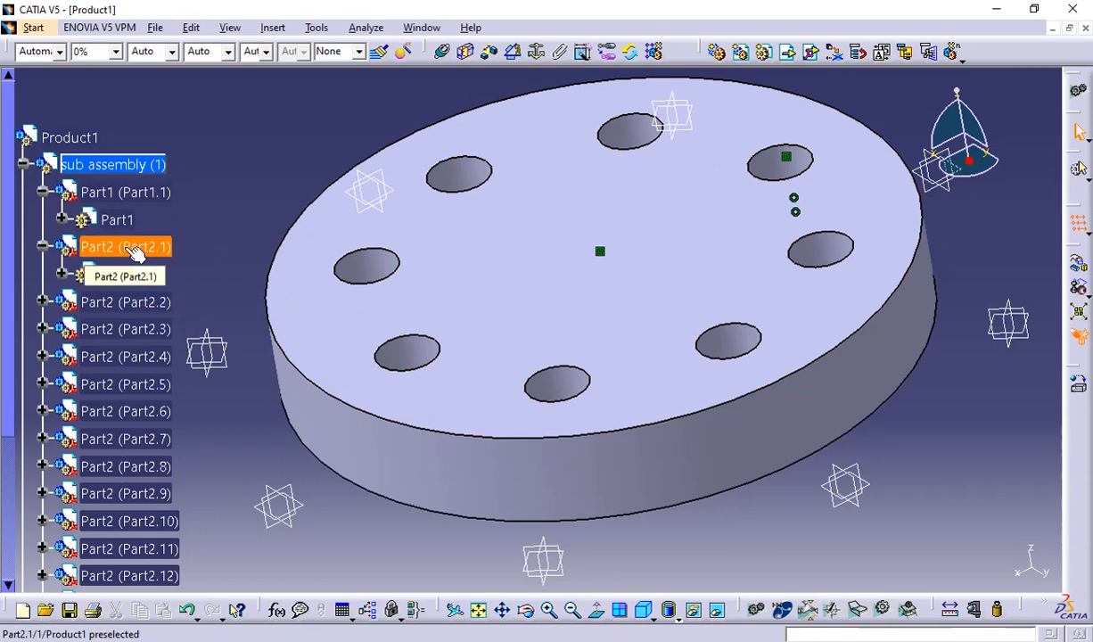
scroll(134, 252, "down", 4)
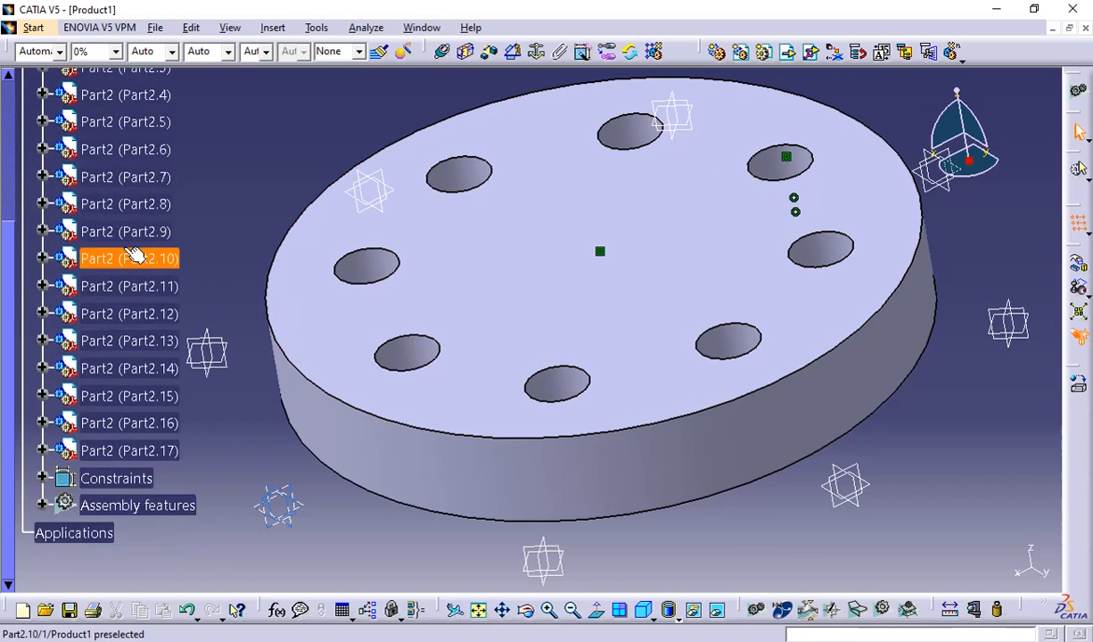
scroll(134, 252, "up", 2)
scroll(134, 252, "up", 2)
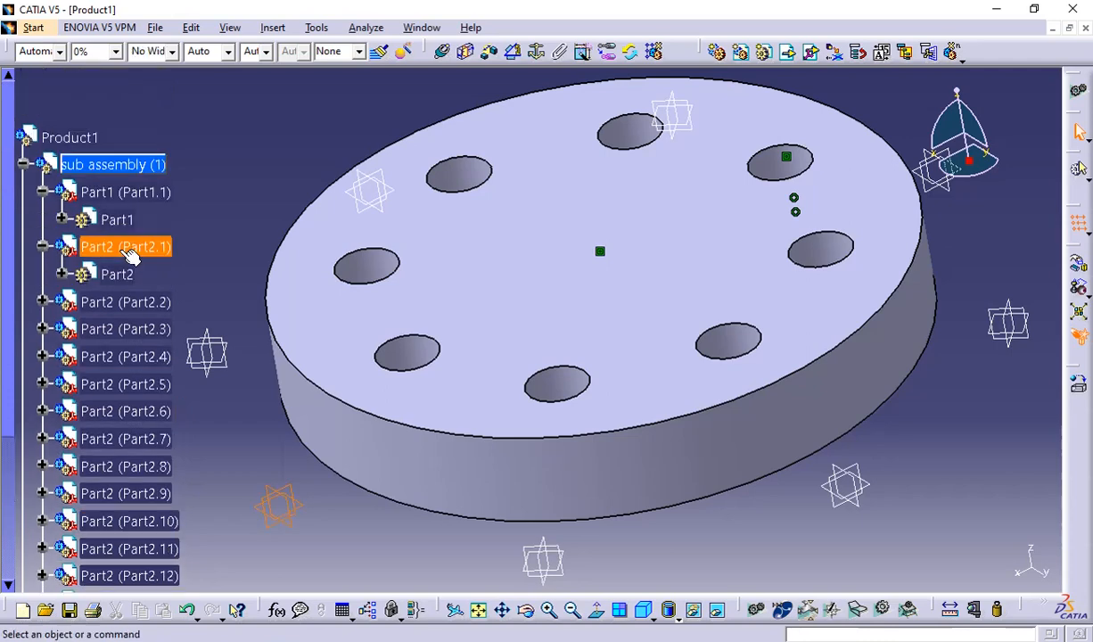
right_click(125, 249)
left_click(165, 303)
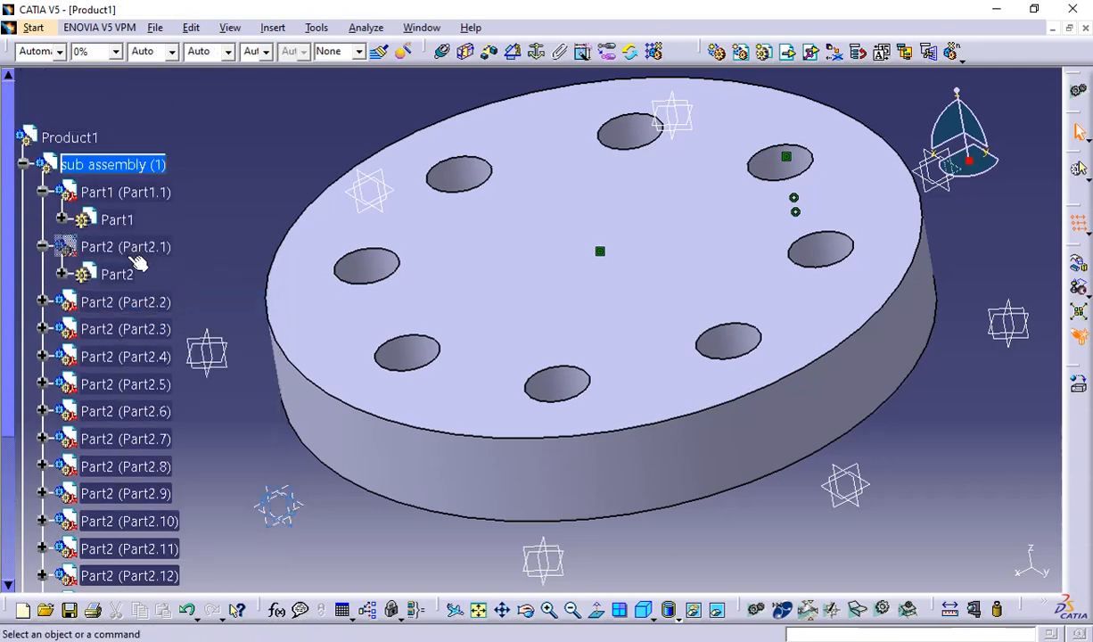
Undo the visibility changes made to Part2.1 and the bolt shaft geometry.
left_click(83, 164)
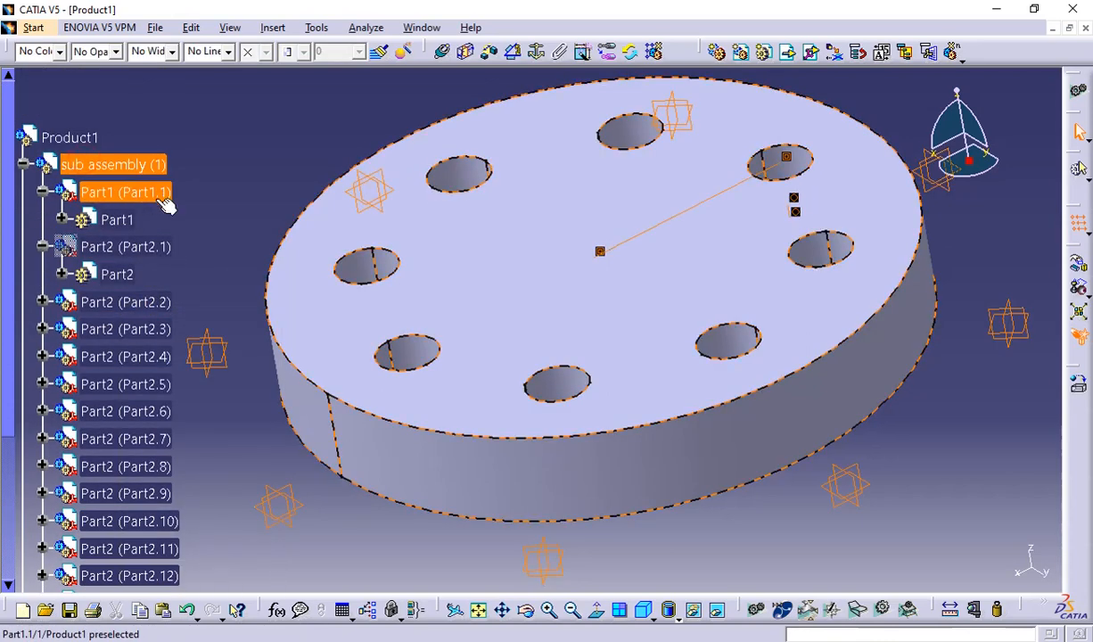
left_click(227, 128)
scroll(240, 198, "down", 4)
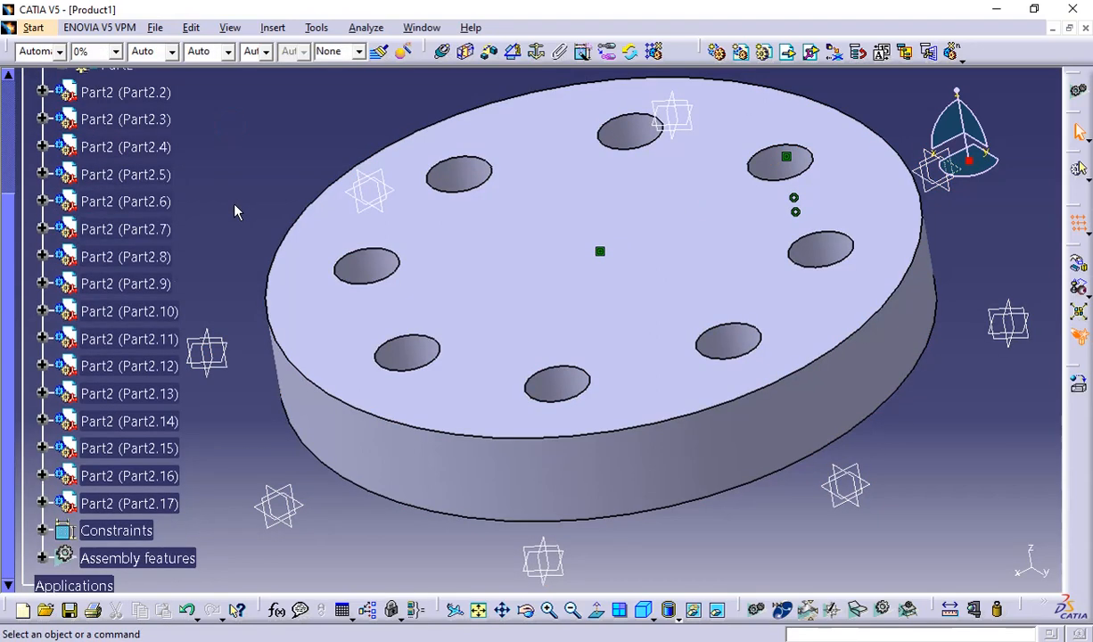
key("ctrl+z")
key("ctrl+z")
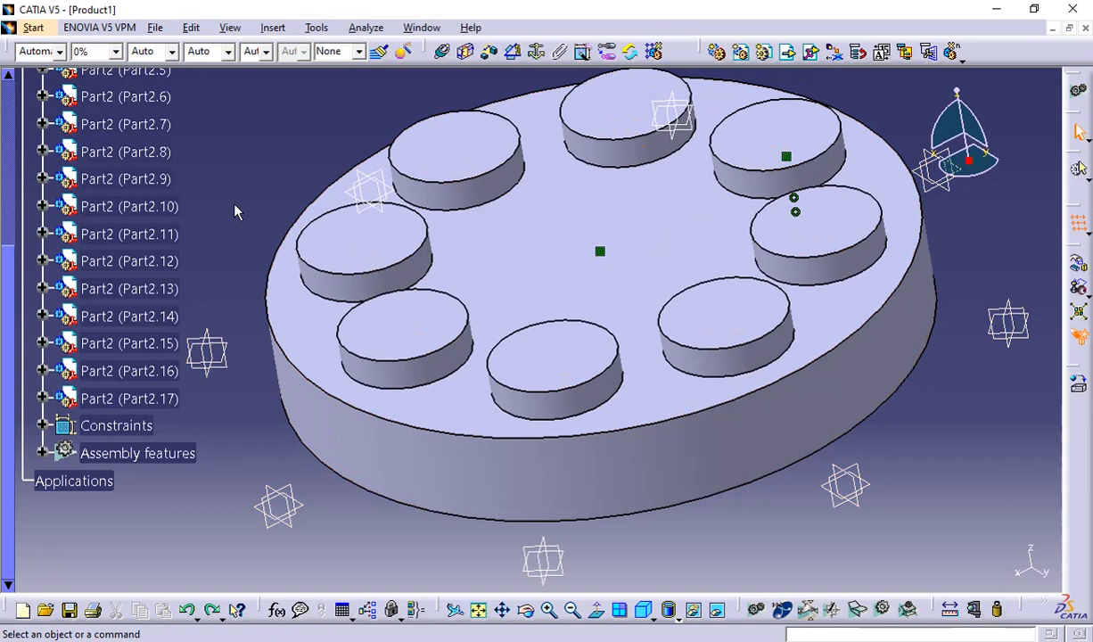
Examine the Part2 instances in the sub assembly's tree and the patterned bolts on the disc.
scroll(234, 212, "up", 4)
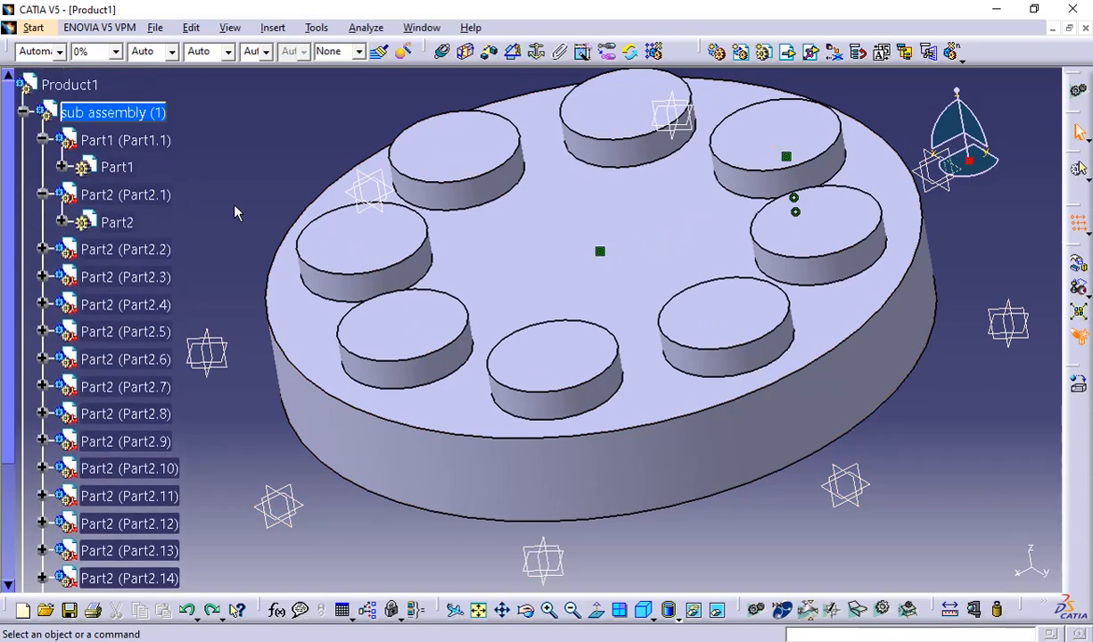
scroll(476, 309, "down", 2)
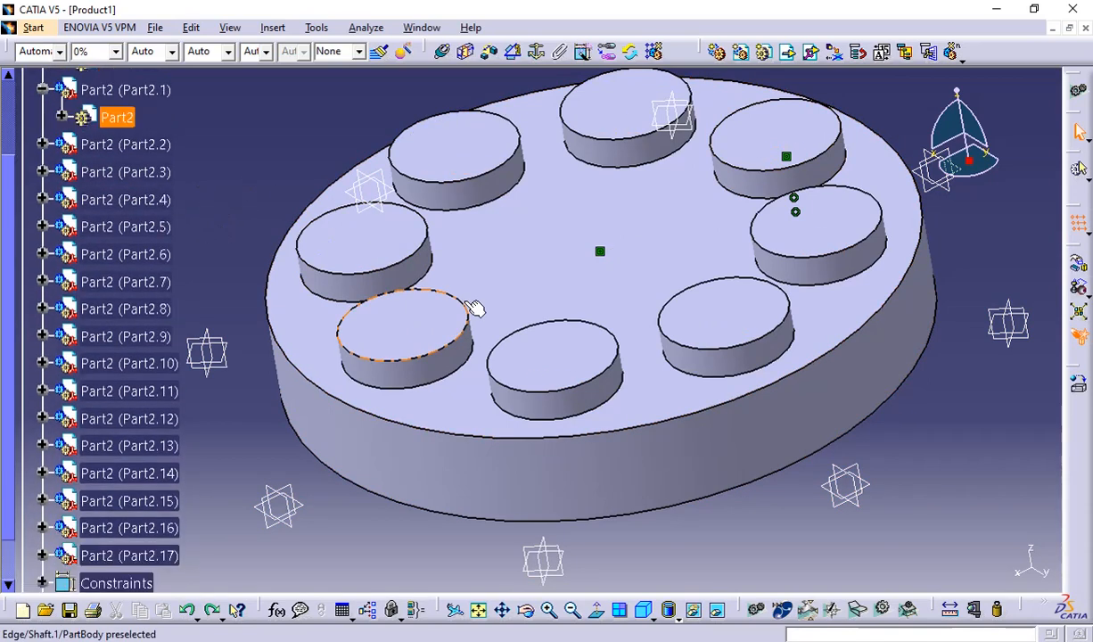
scroll(476, 309, "up", 1)
middle_click_drag(476, 309, 541, 378)
left_click(476, 310)
scroll(393, 385, "down", 4)
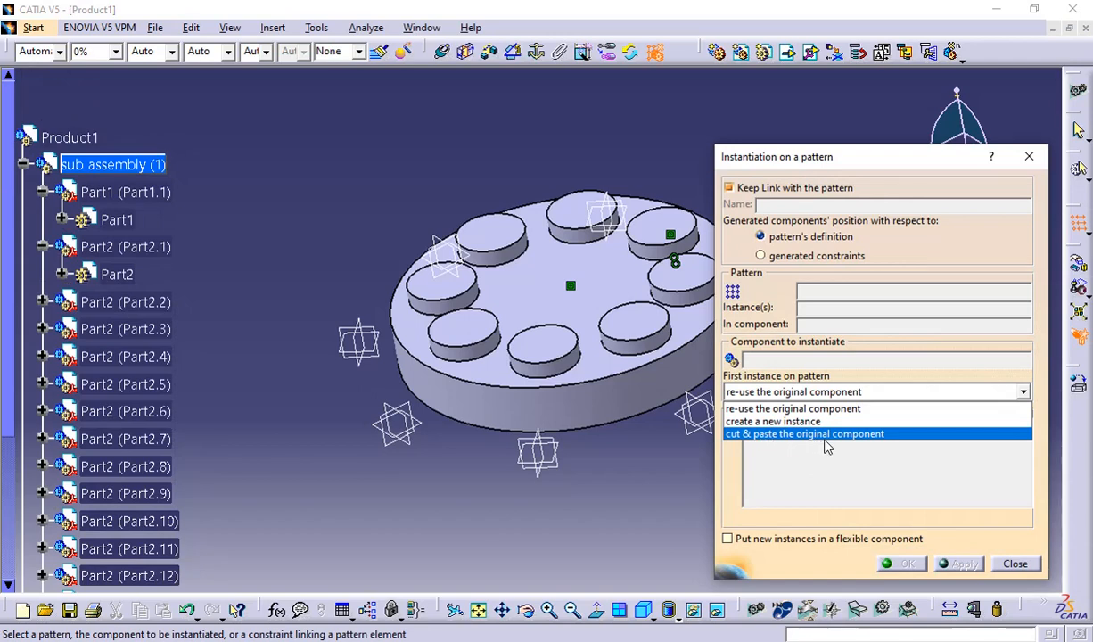
Undo the bolt pattern on the disc and expand the sub assembly's constraints in the tree.
left_click(659, 435)
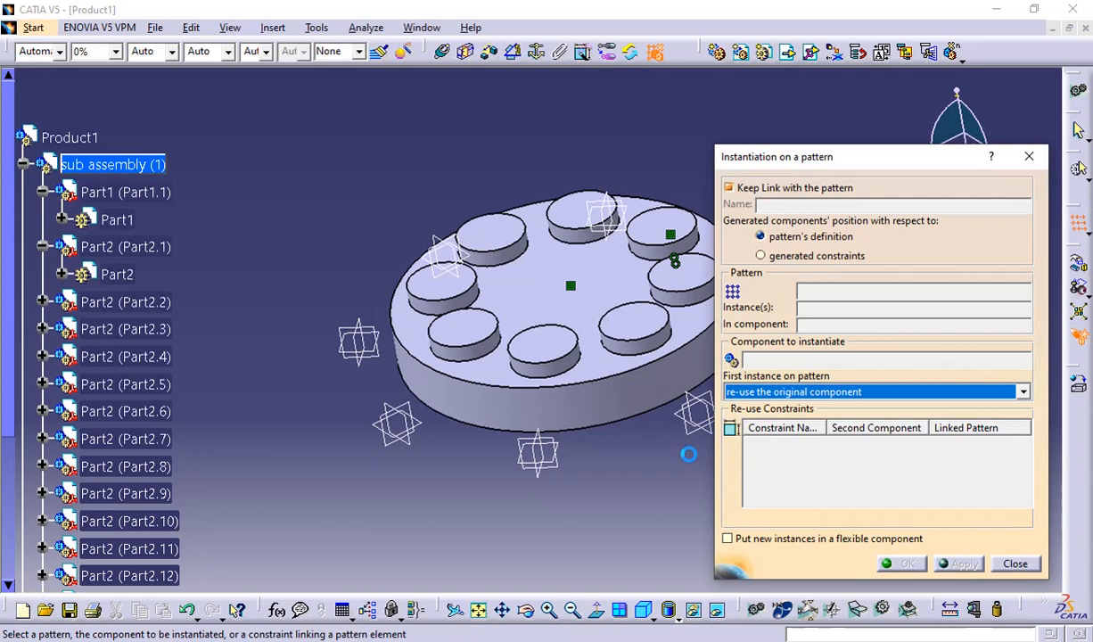
left_click(995, 563)
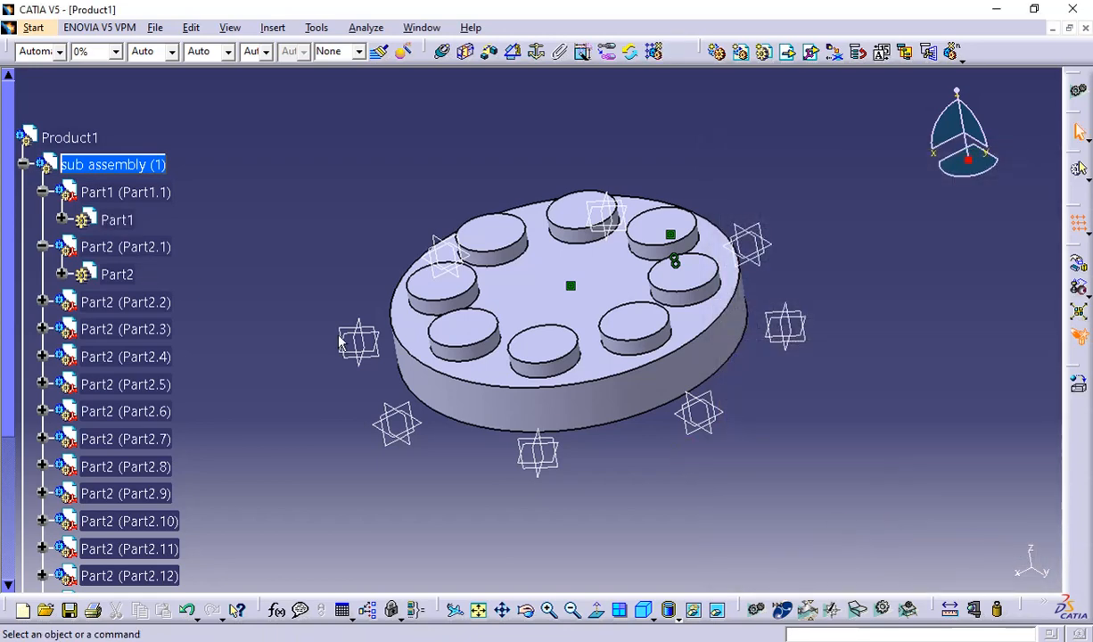
key("ctrl+z")
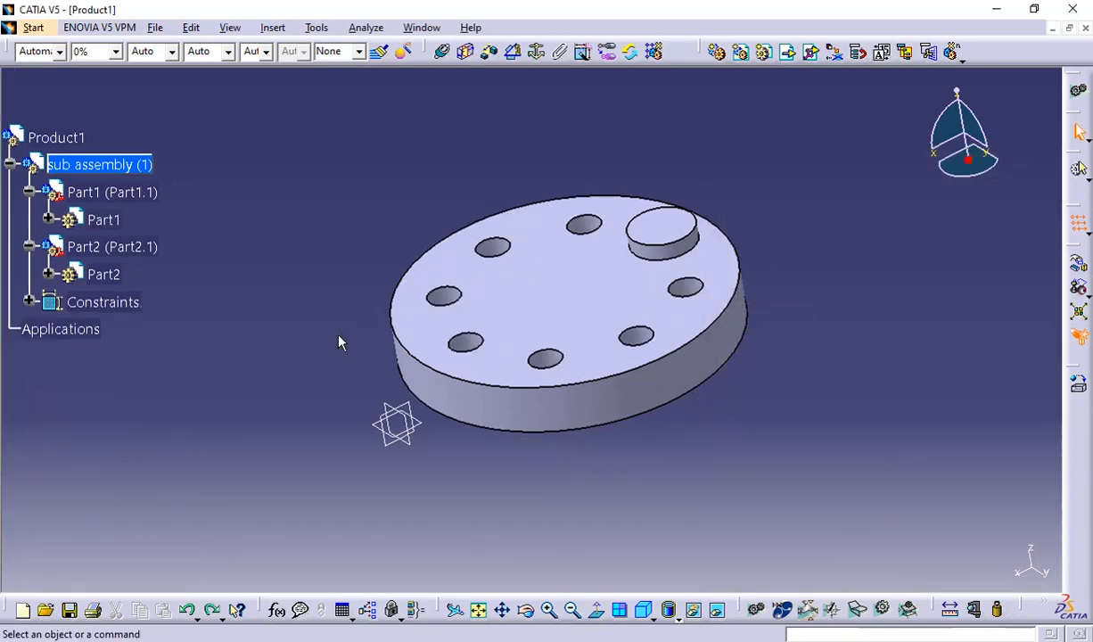
left_click(29, 302)
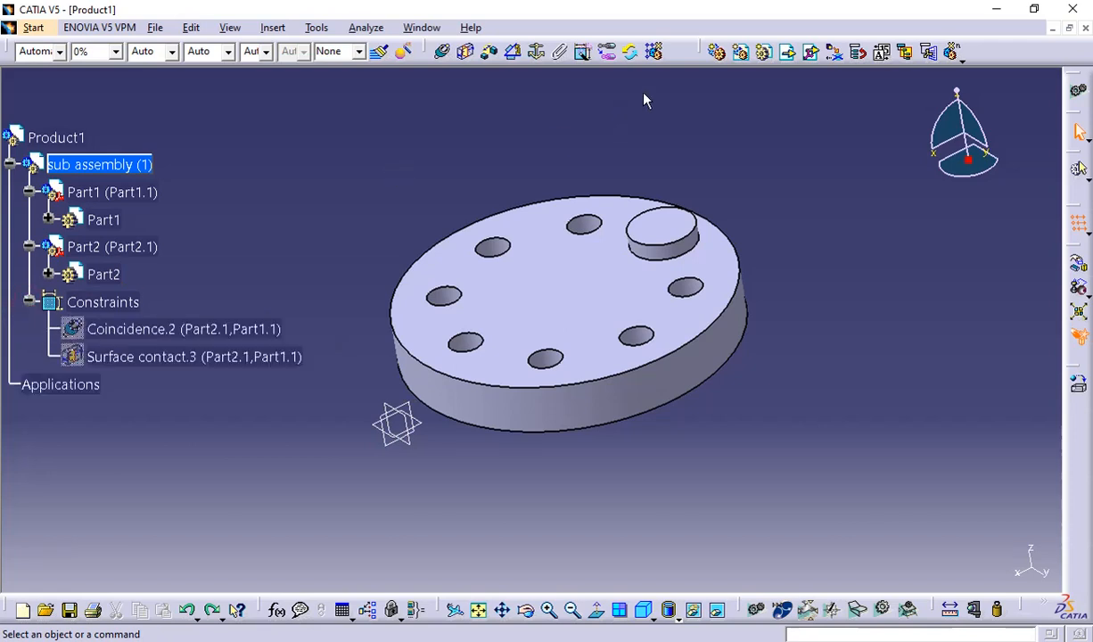
Set up a reuse of the disc's circular hole pattern for Part2.1, with the first instance as cut & paste the original component.
left_click(630, 52)
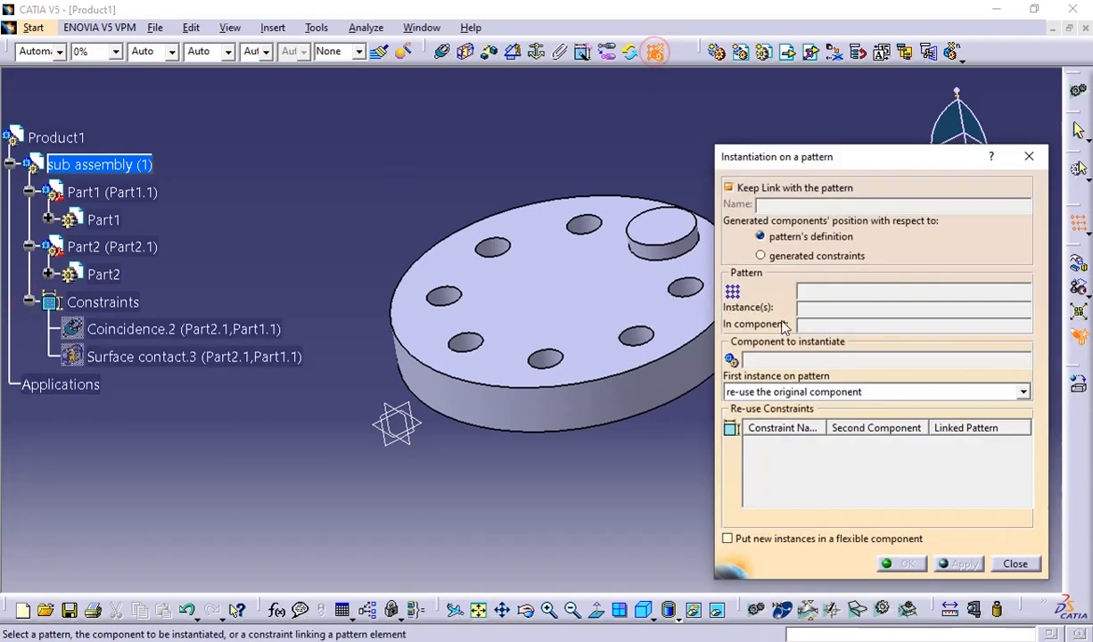
left_click(784, 393)
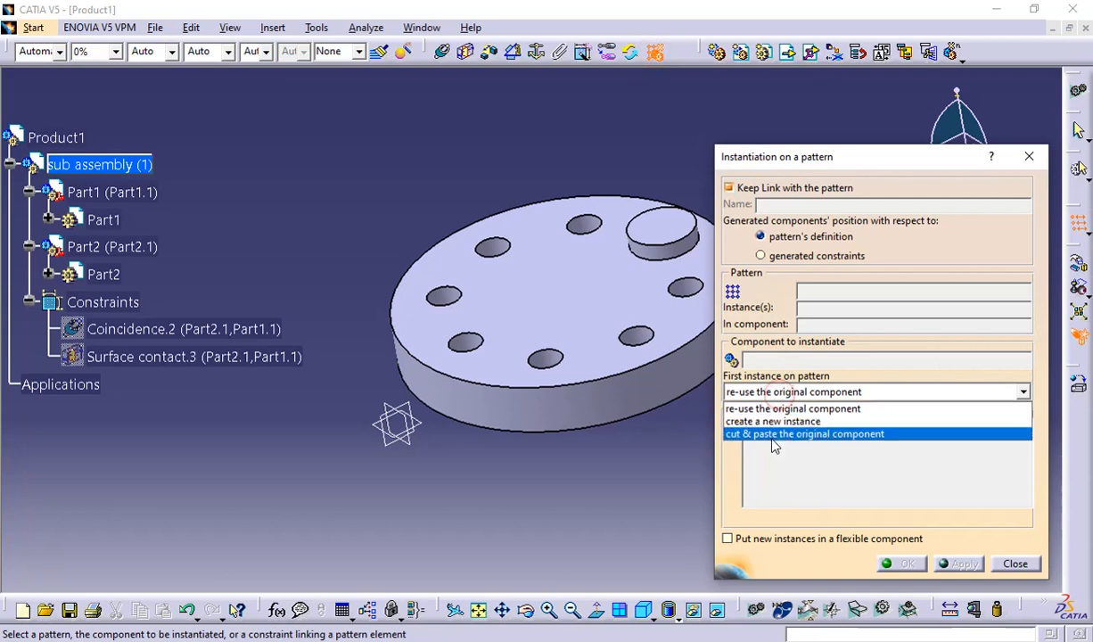
left_click(773, 434)
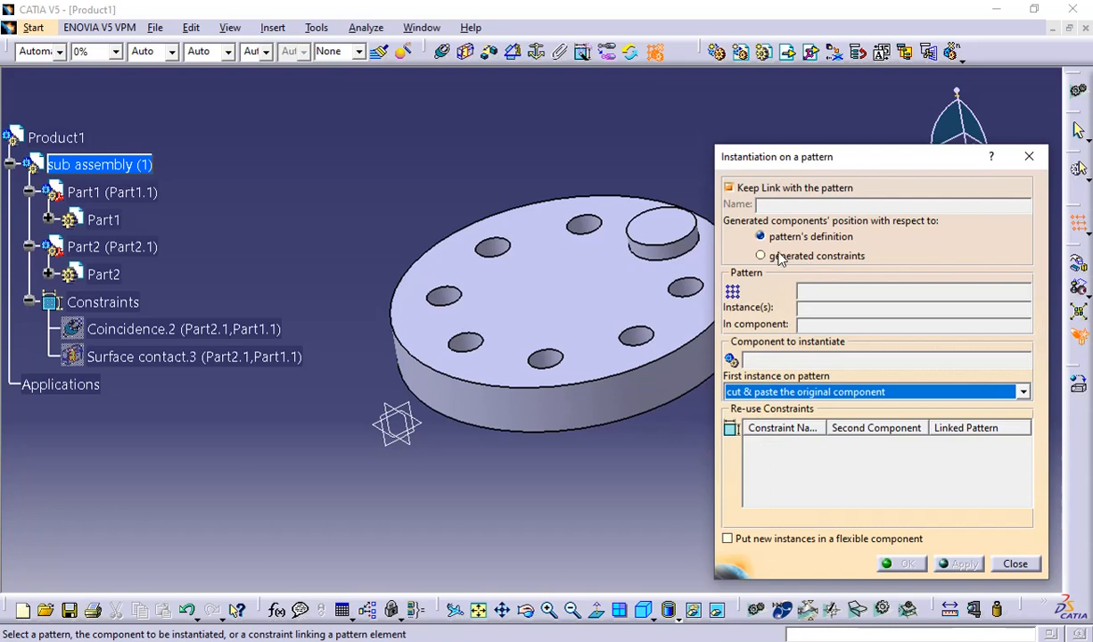
left_click(775, 360)
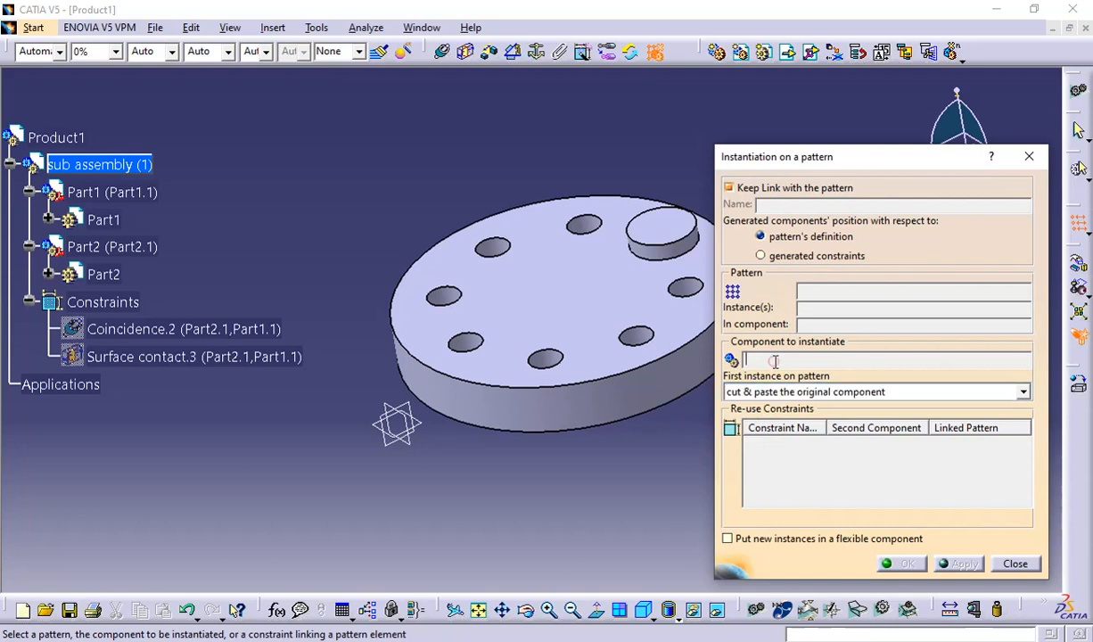
left_click(660, 230)
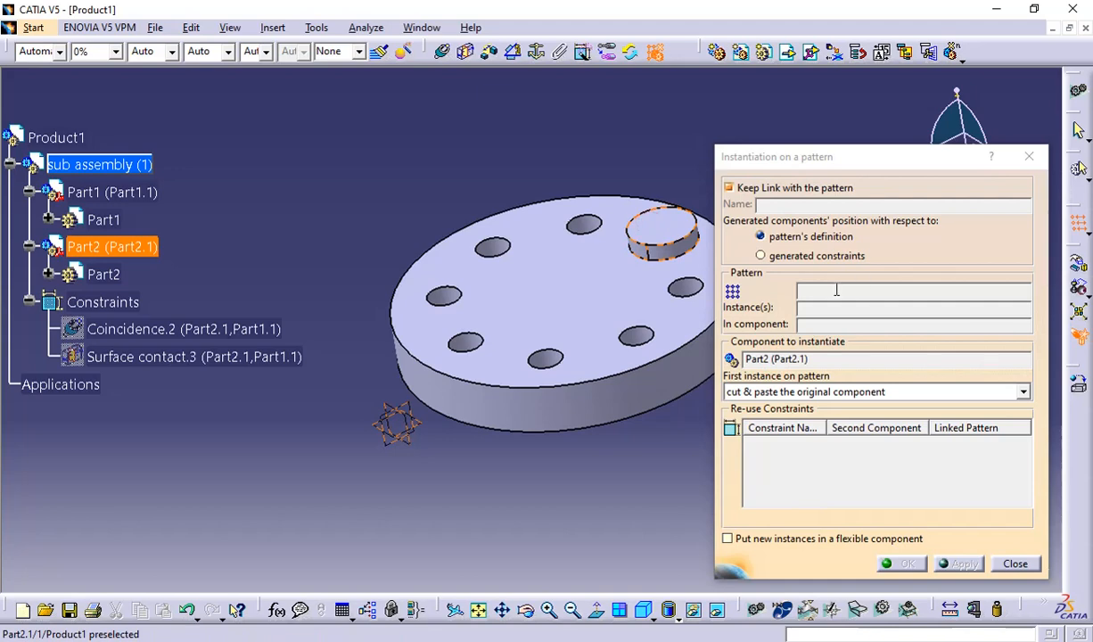
left_click(545, 358)
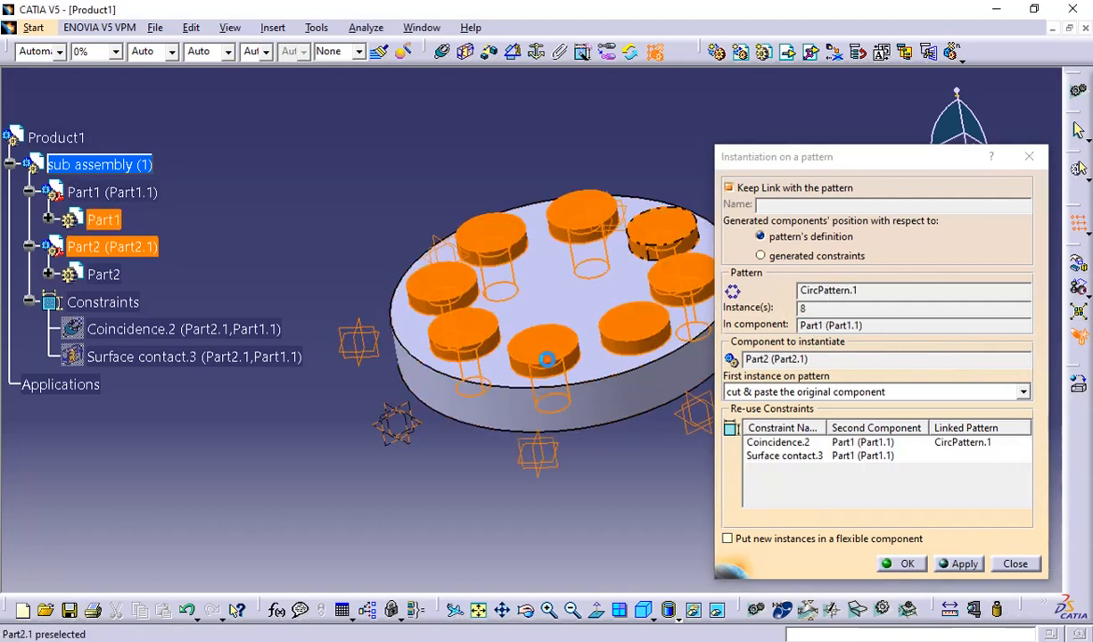
Inspect the pattern preview and create the bolt instances in all holes of the disc.
middle_click_drag(627, 455, 555, 455)
scroll(501, 492, "down", 1)
middle_click_drag(501, 492, 553, 487)
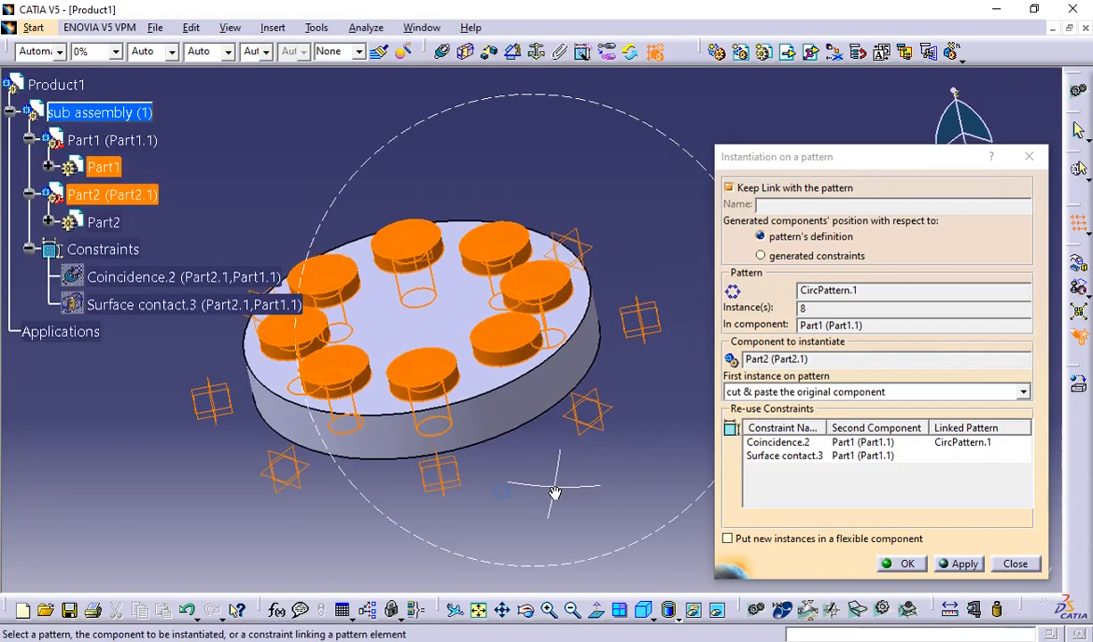
scroll(570, 477, "up", 1)
scroll(591, 441, "down", 3)
scroll(671, 447, "down", 2)
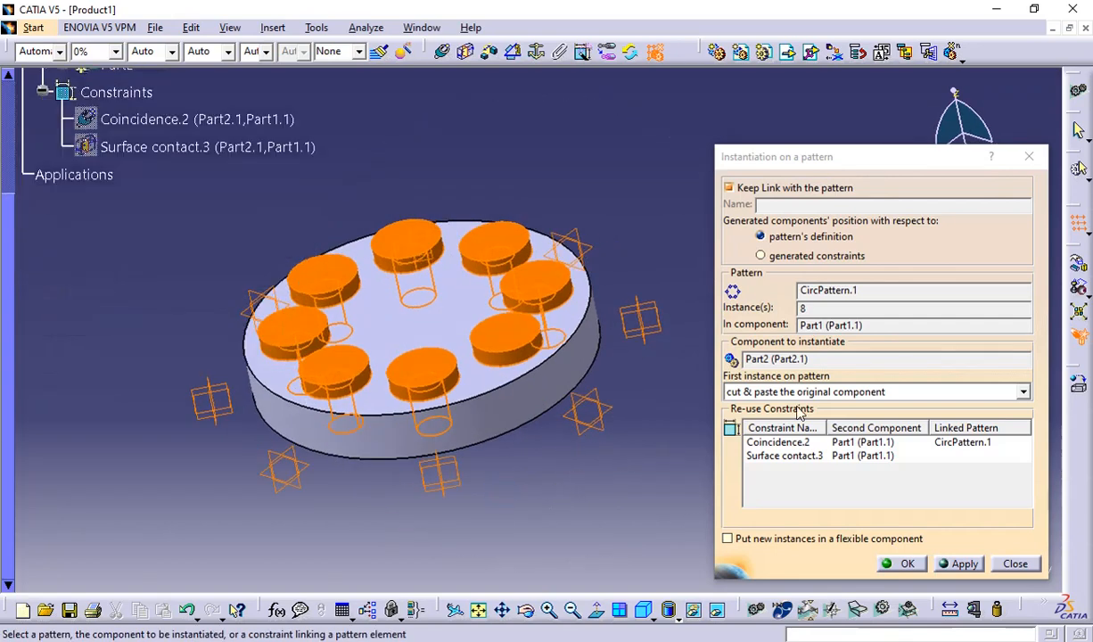
left_click(936, 563)
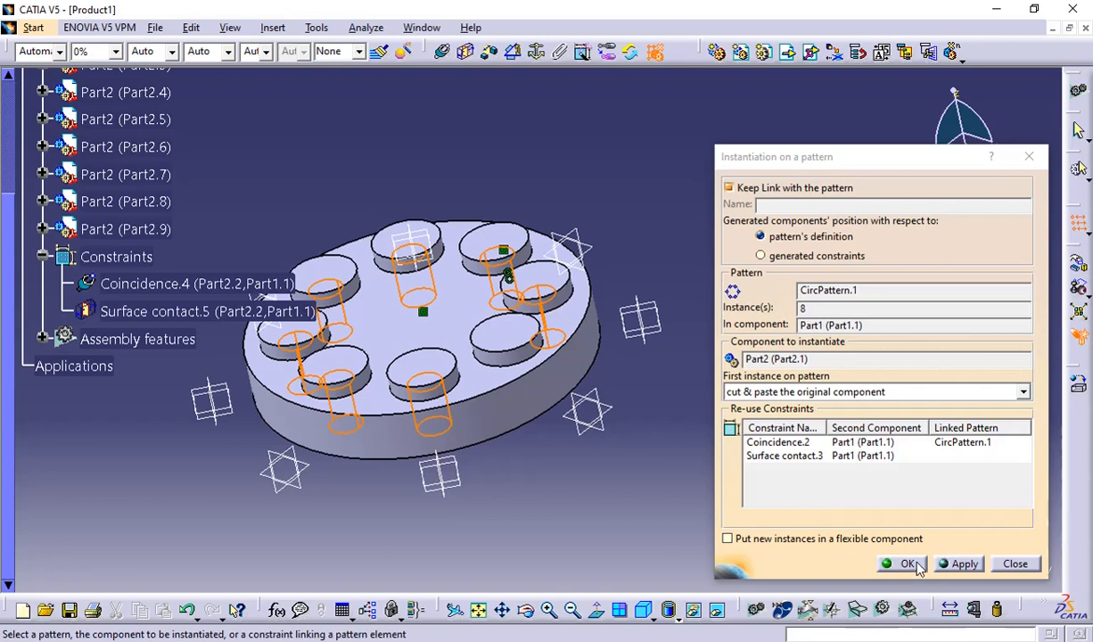
left_click(902, 562)
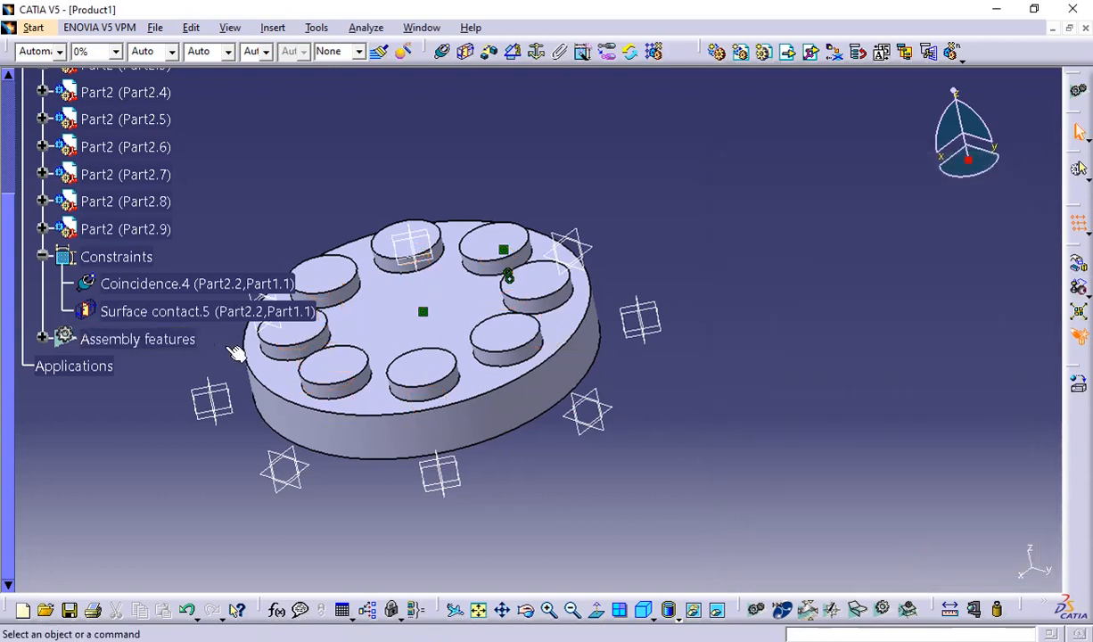
Hide the bolt instance Part2.2 to check its hole in the disc, and show it again.
scroll(230, 352, "up", 4)
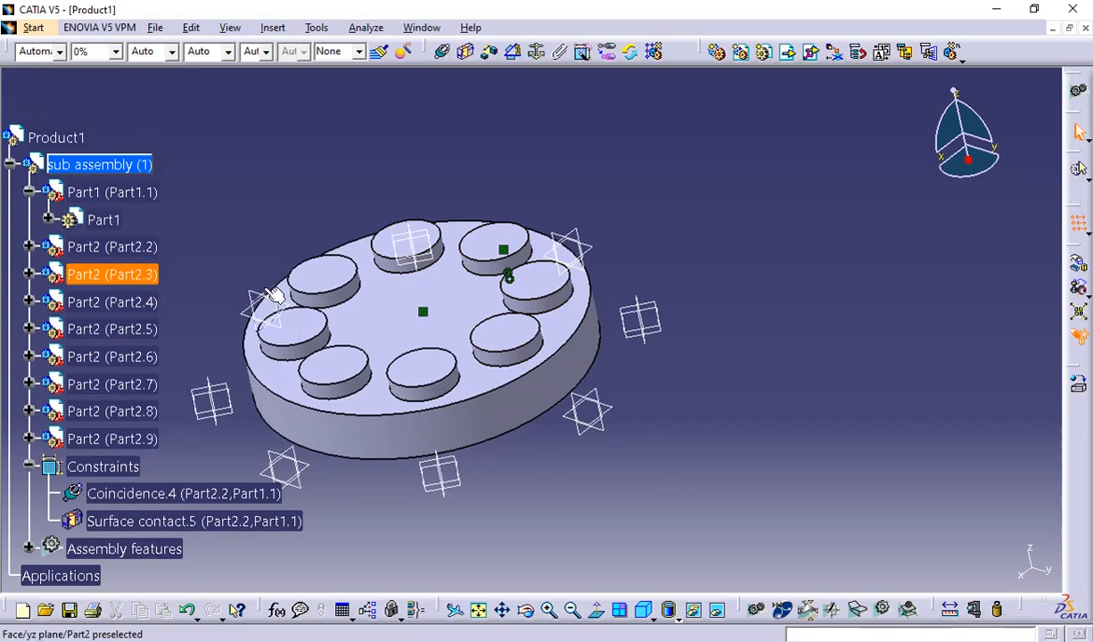
right_click(127, 248)
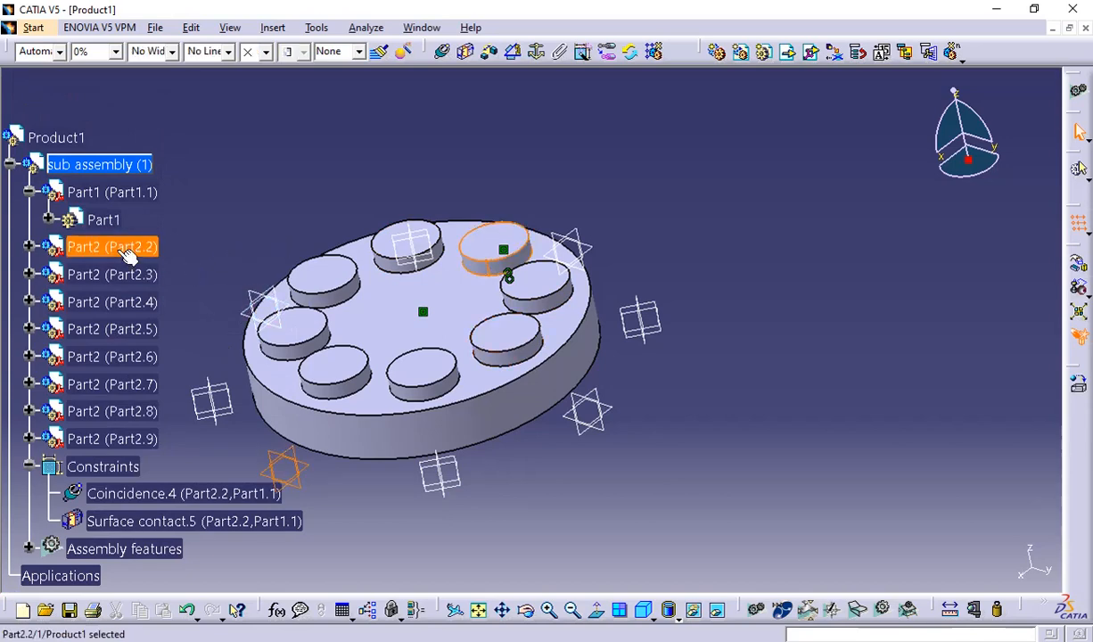
left_click(151, 303)
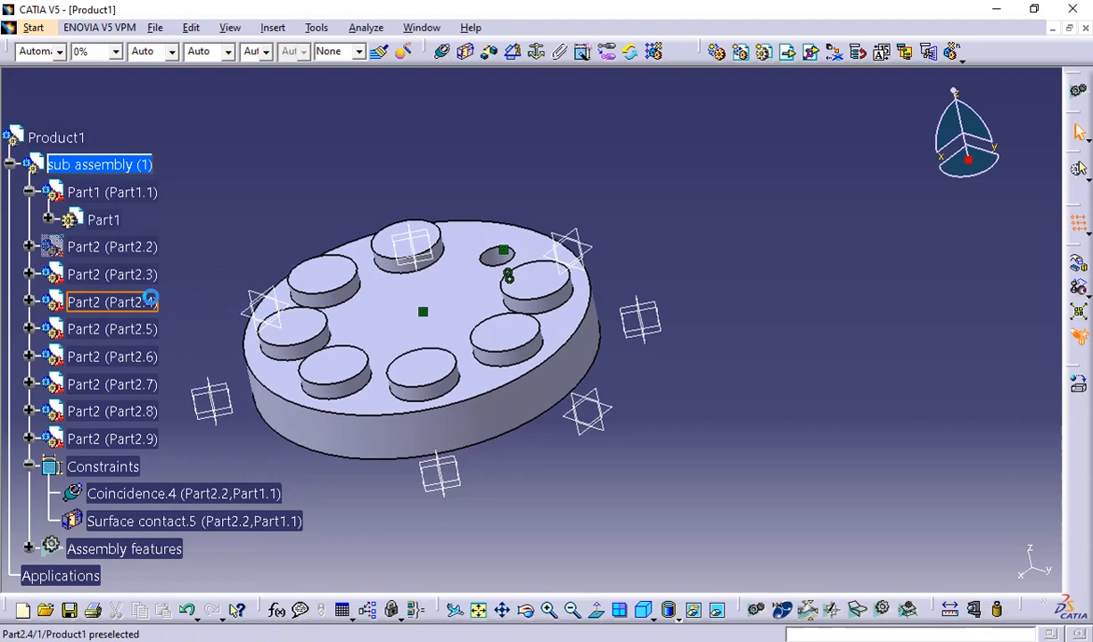
right_click(133, 252)
left_click(156, 303)
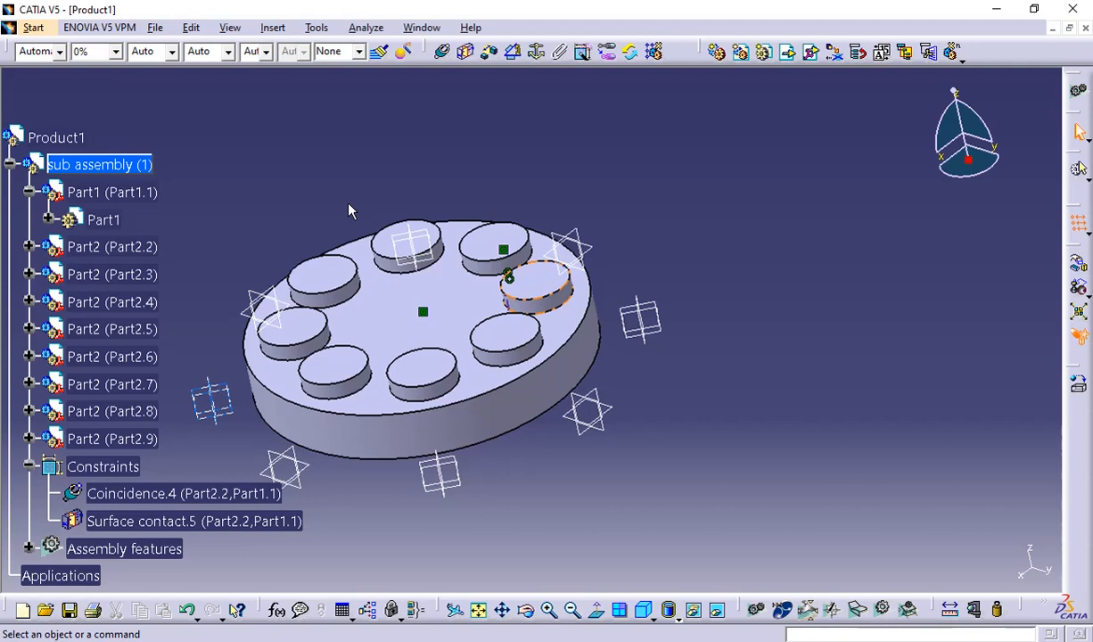
Expand and collapse Part2.2 and Part2.3 in the tree to compare their contents.
left_click(30, 247)
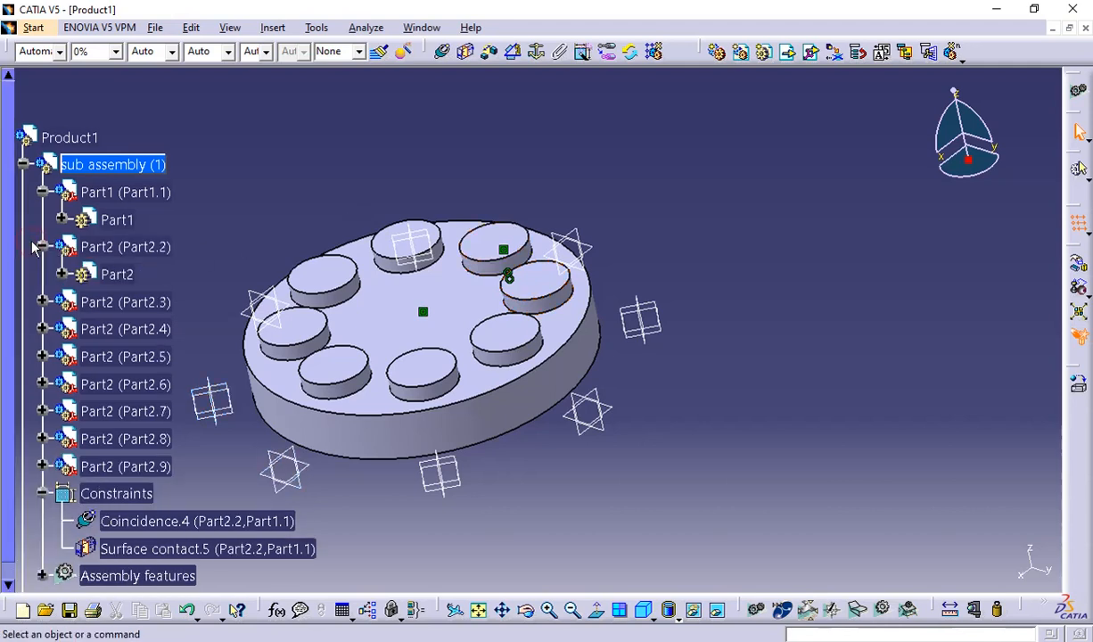
left_click(40, 246)
left_click(27, 273)
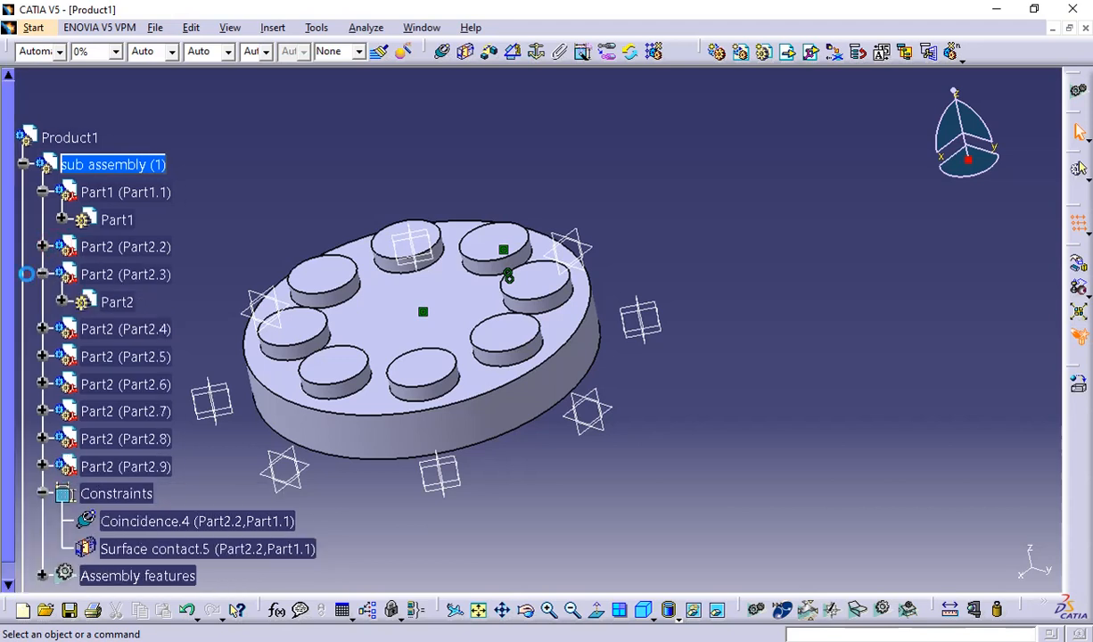
left_click(41, 274)
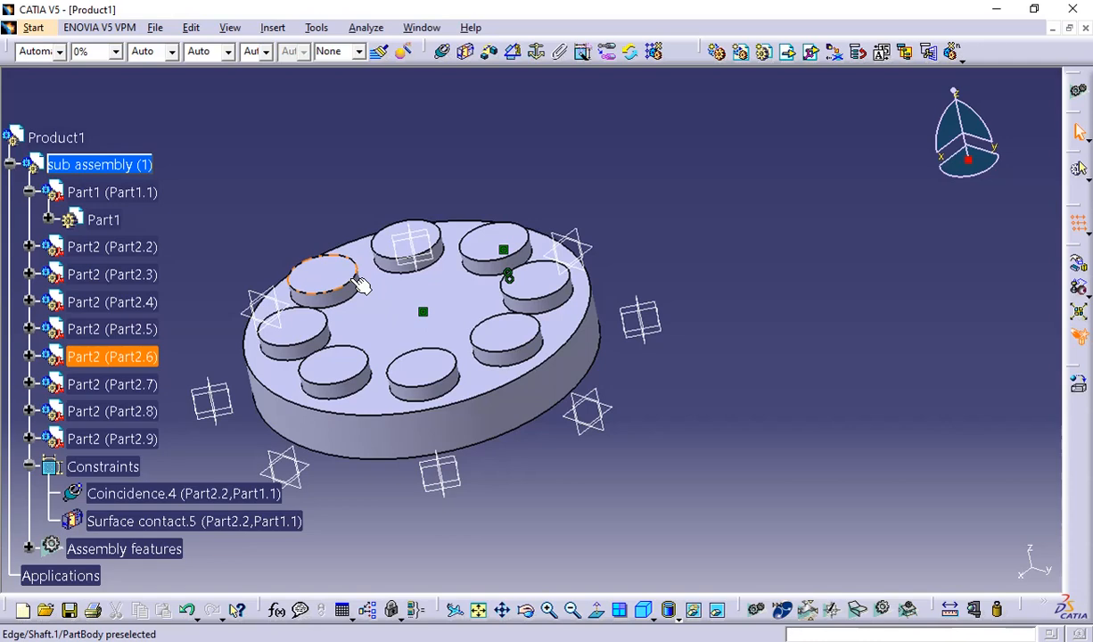
left_click(654, 53)
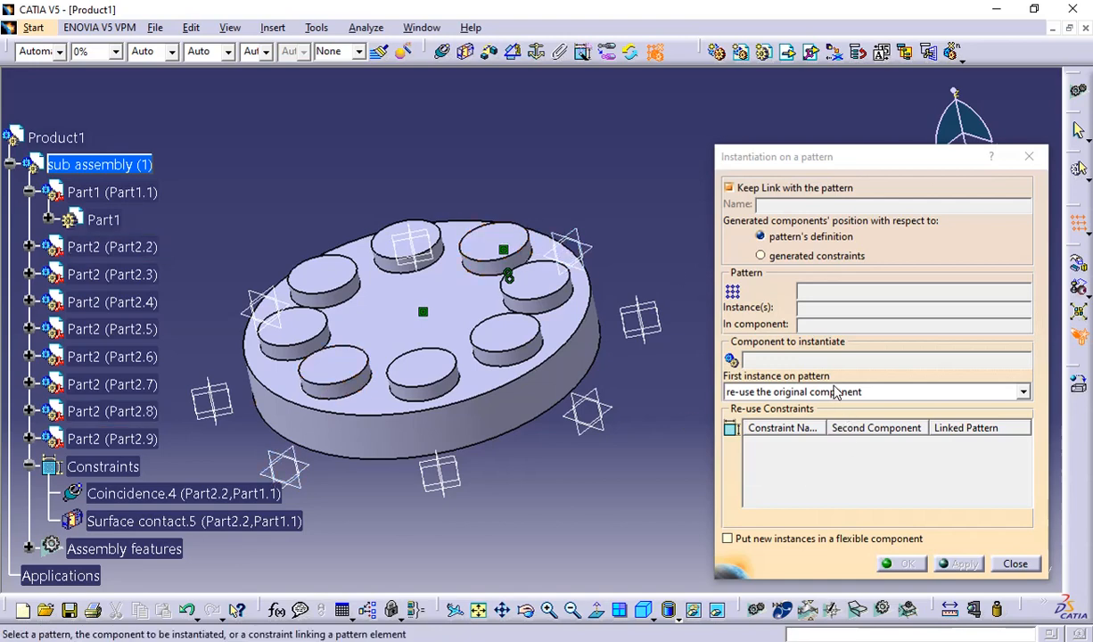
left_click(802, 392)
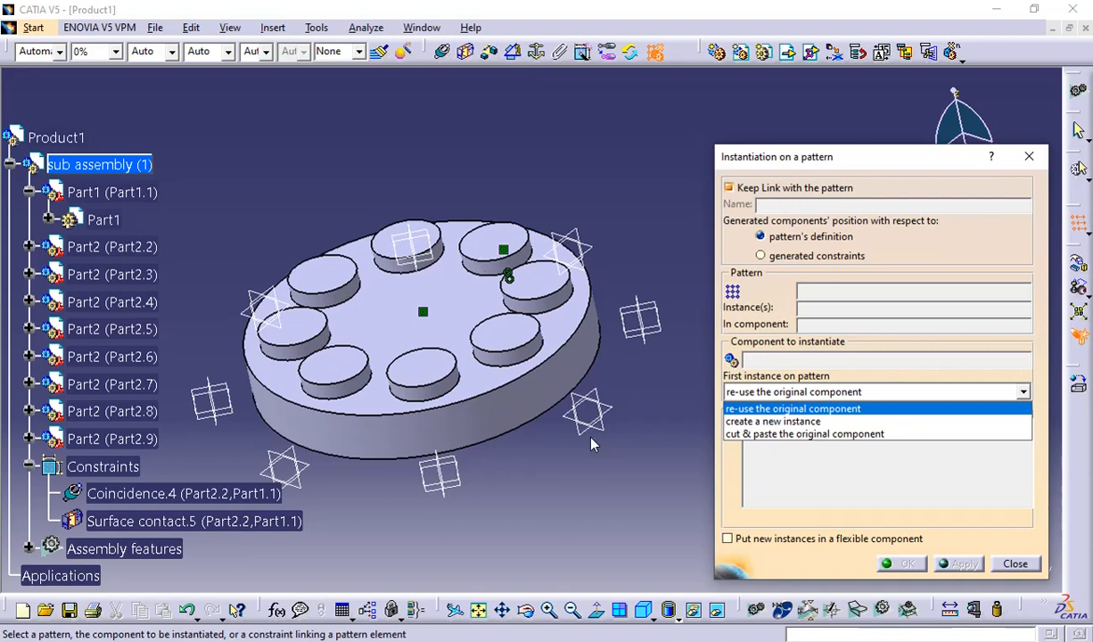
left_click(749, 455)
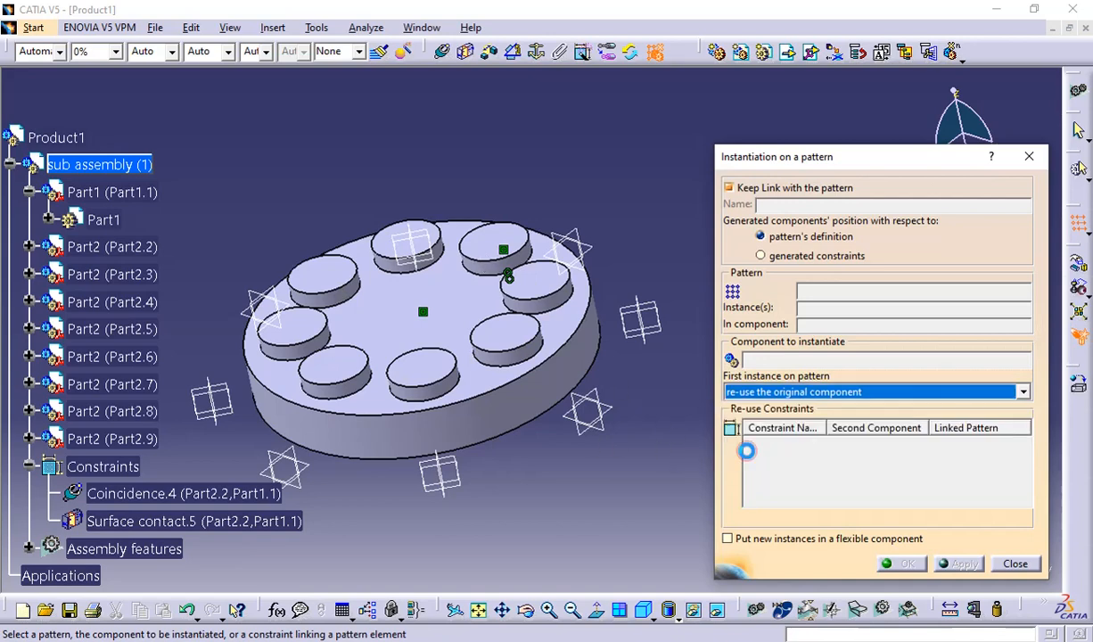
left_click(763, 257)
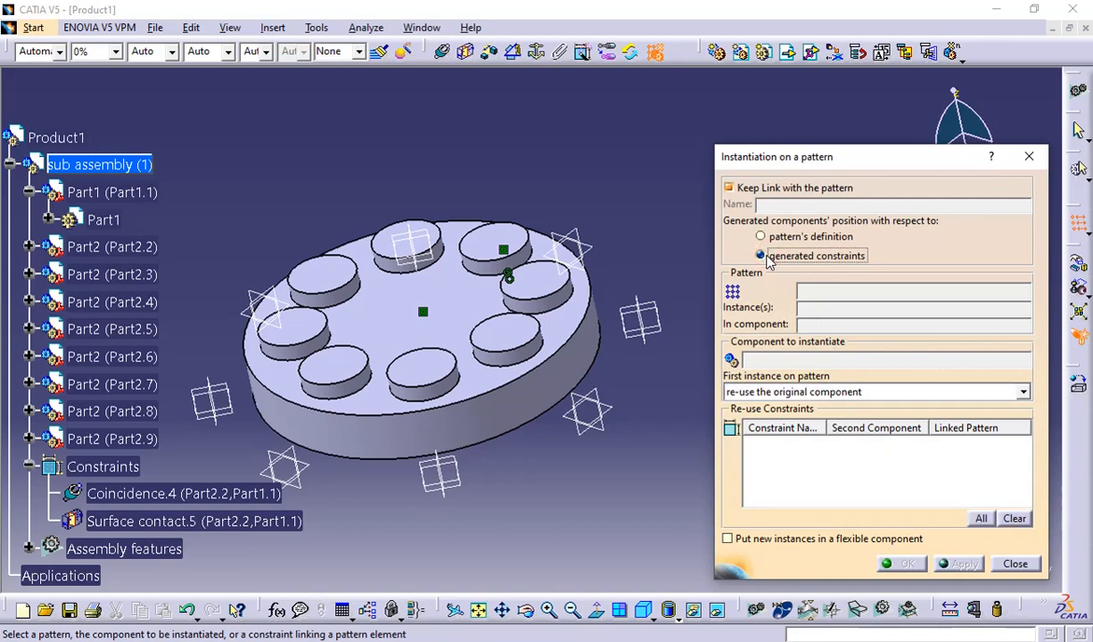
left_click(1002, 562)
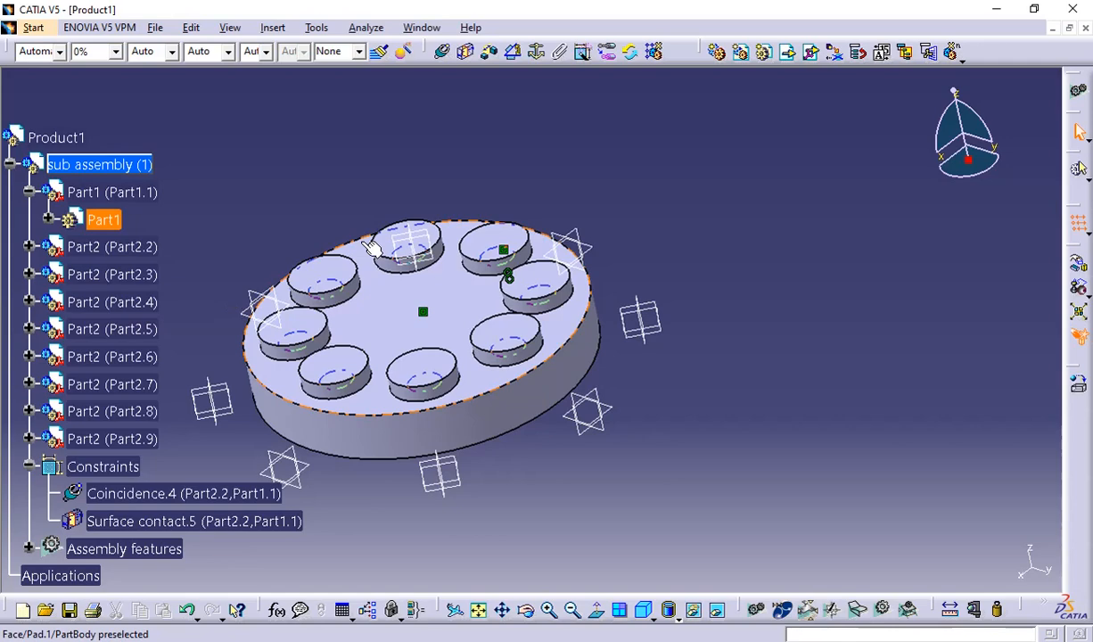
Undo the cut & paste bolt pattern, and pattern Part2.1 over the disc's holes with generated constraints, re-using the original component.
key("ctrl+z")
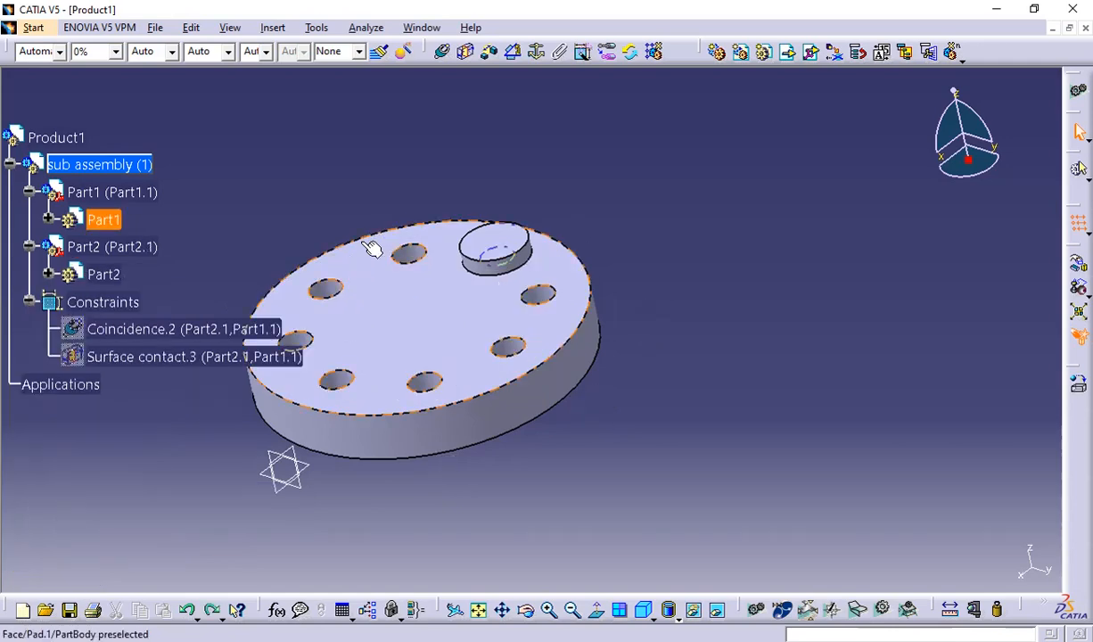
left_click(657, 51)
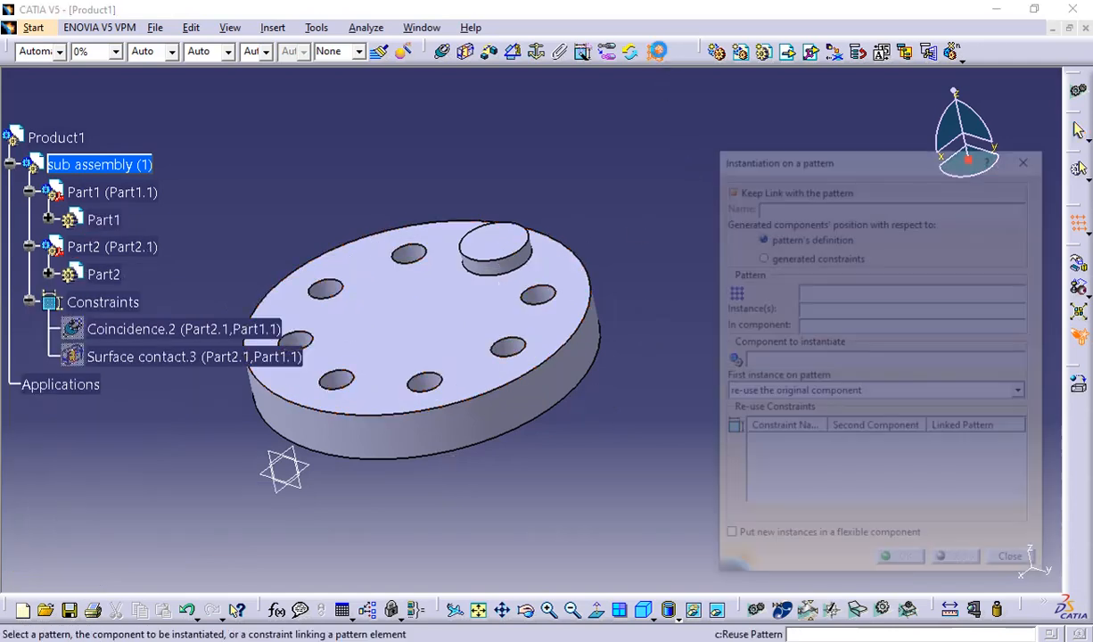
left_click(760, 255)
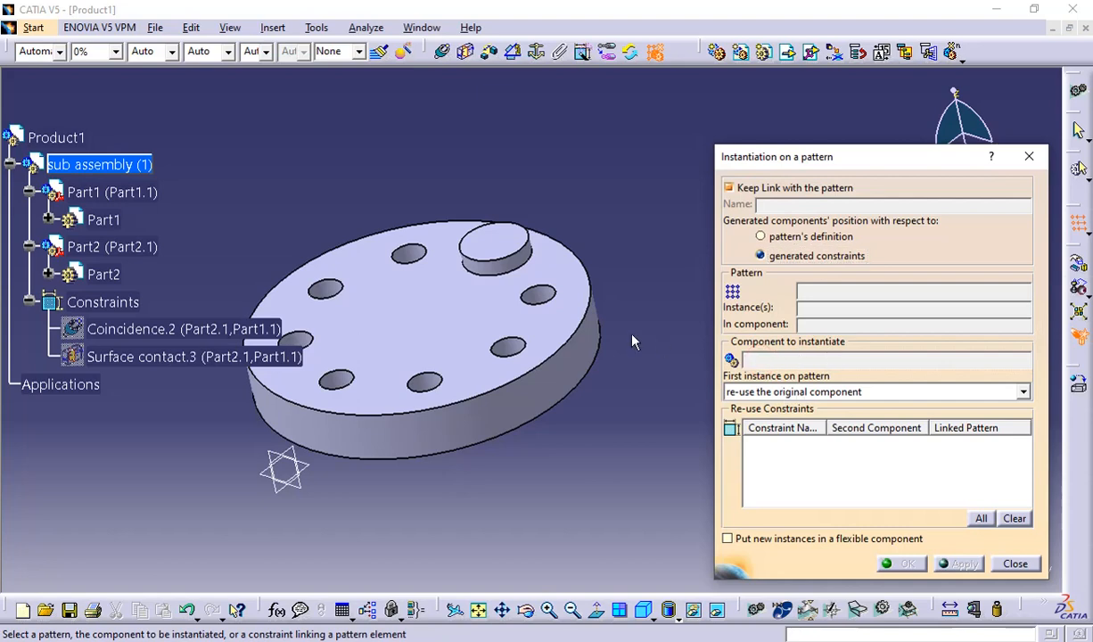
left_click(499, 237)
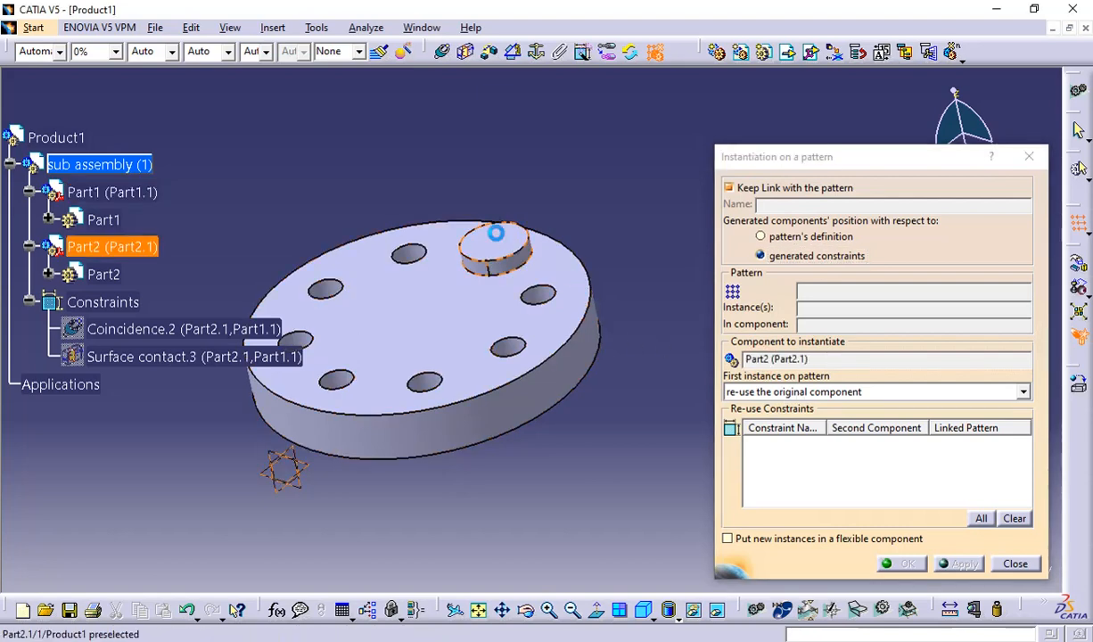
left_click(815, 304)
left_click(417, 367)
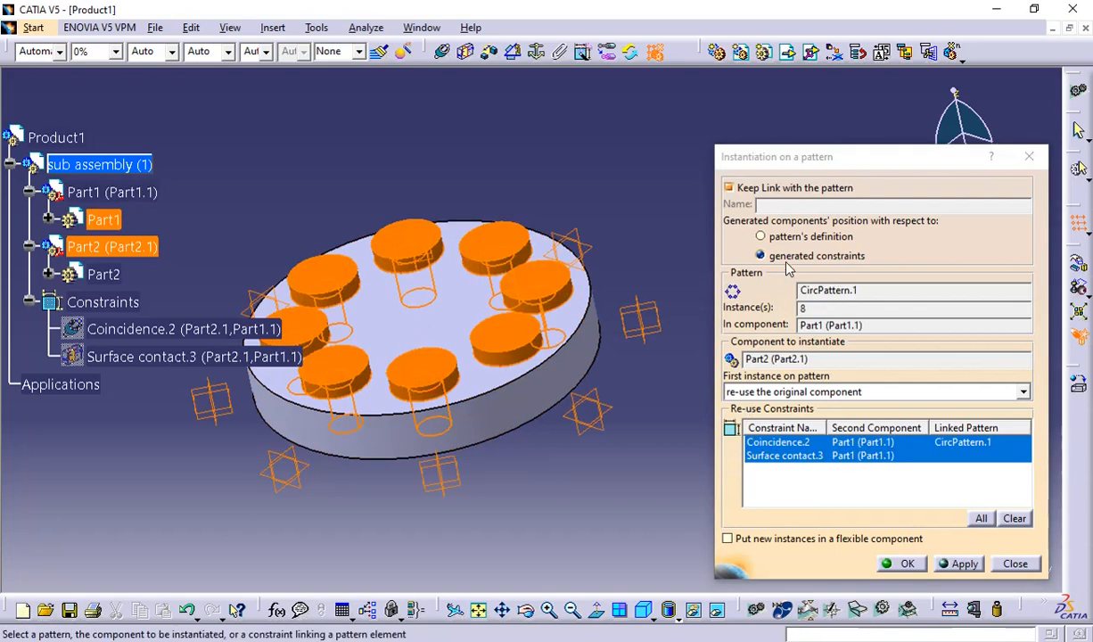
left_click(901, 563)
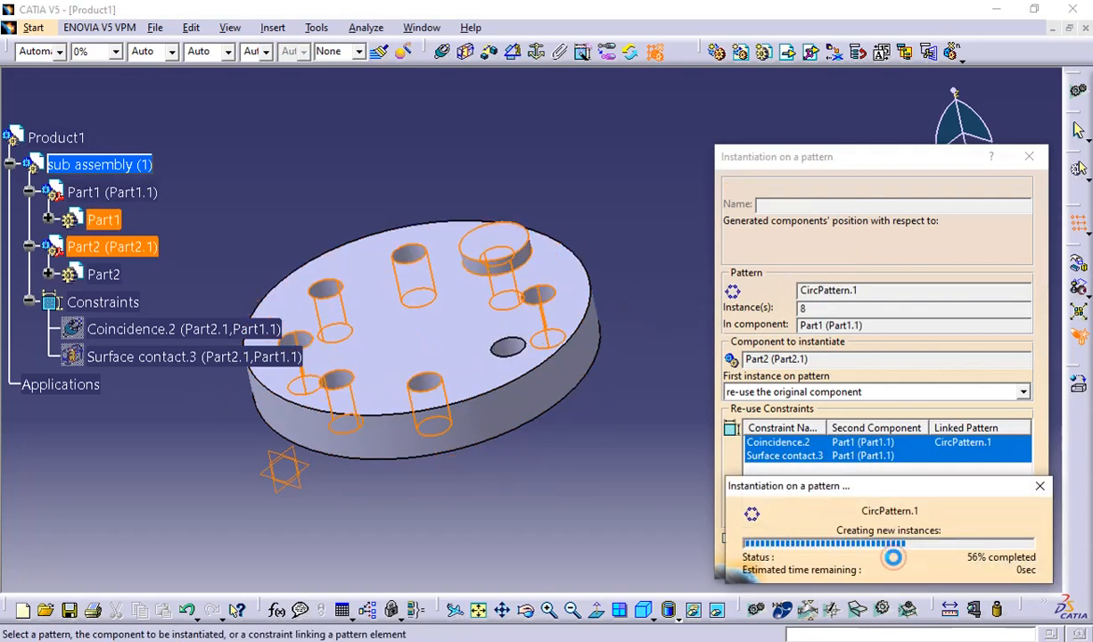
Examine the coincidence and surface contact constraints generated for each bolt instance in the tree.
middle_click_drag(734, 424, 832, 387)
scroll(347, 443, "down", 3)
scroll(314, 420, "down", 10)
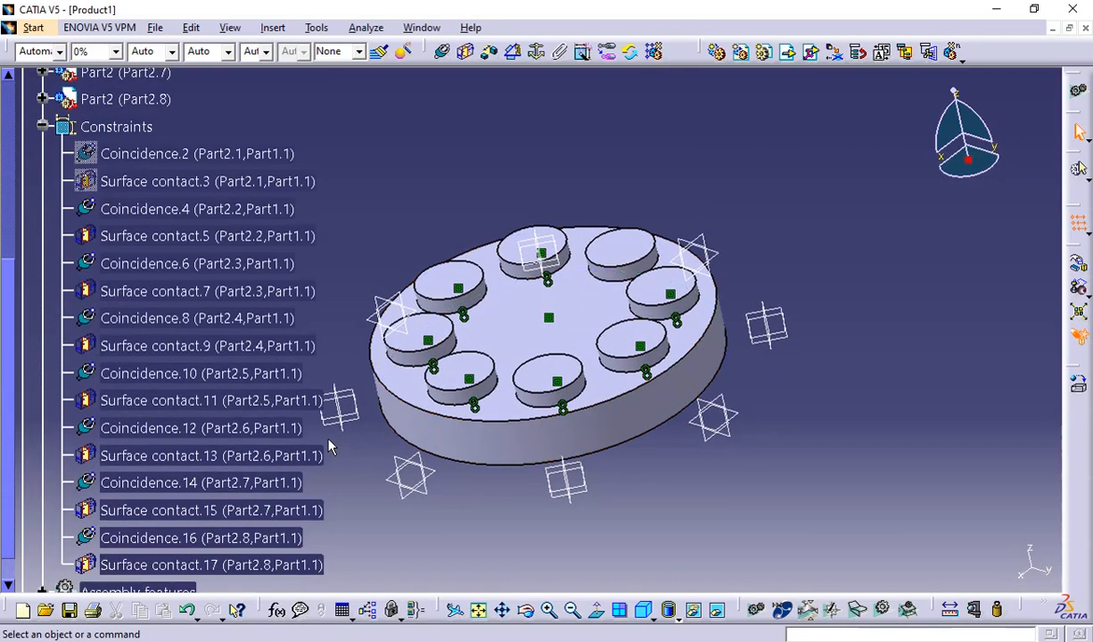
scroll(313, 419, "up", 5)
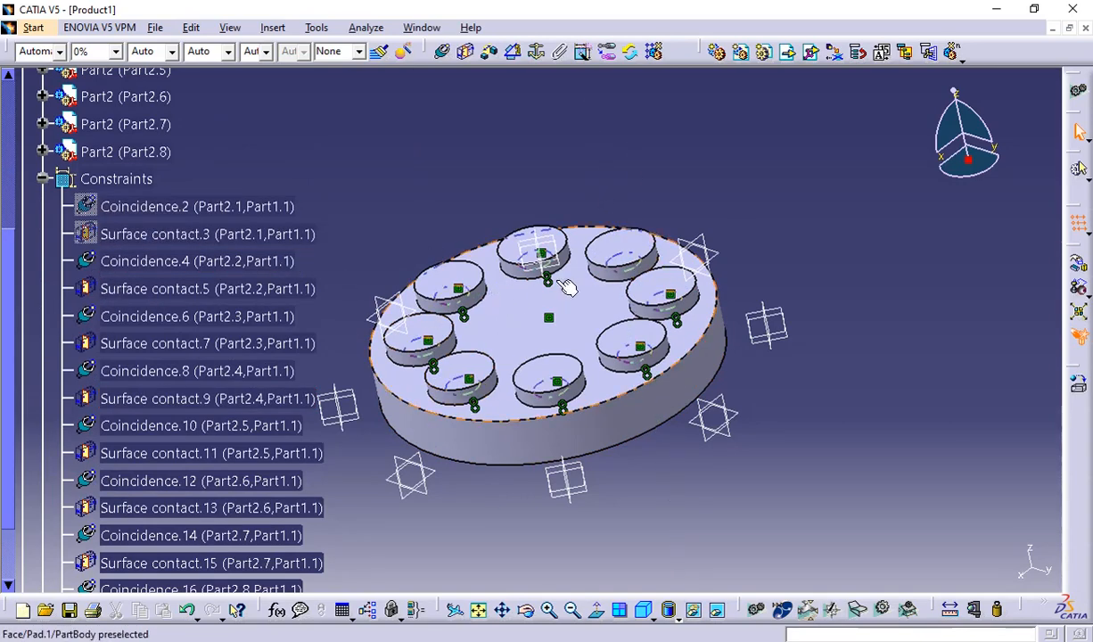
scroll(134, 285, "down", 3)
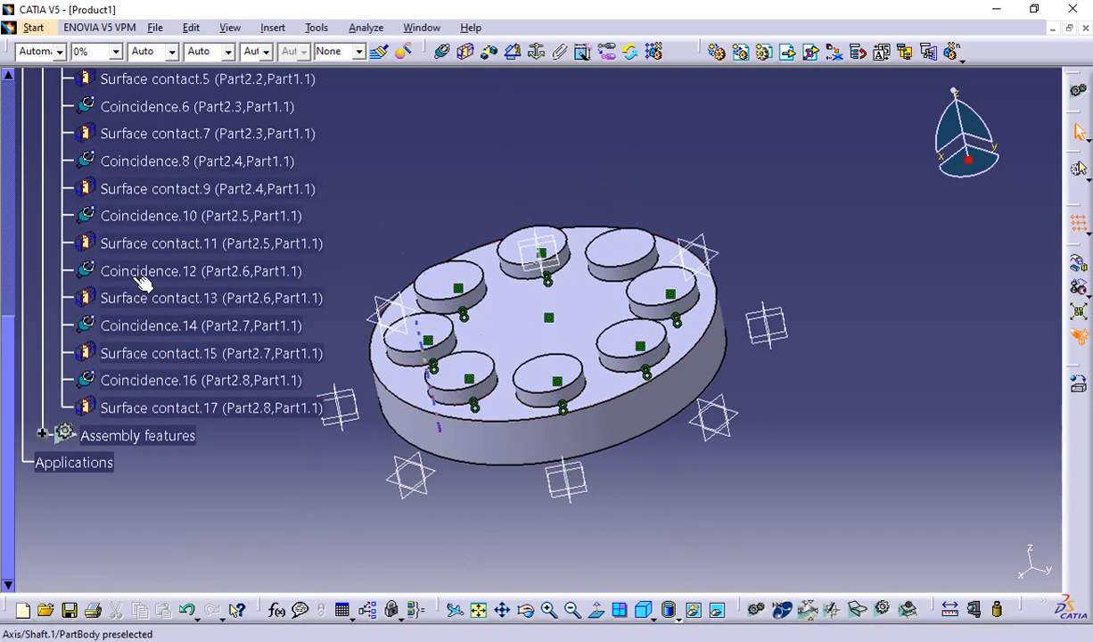
scroll(143, 282, "up", 2)
scroll(142, 281, "up", 1)
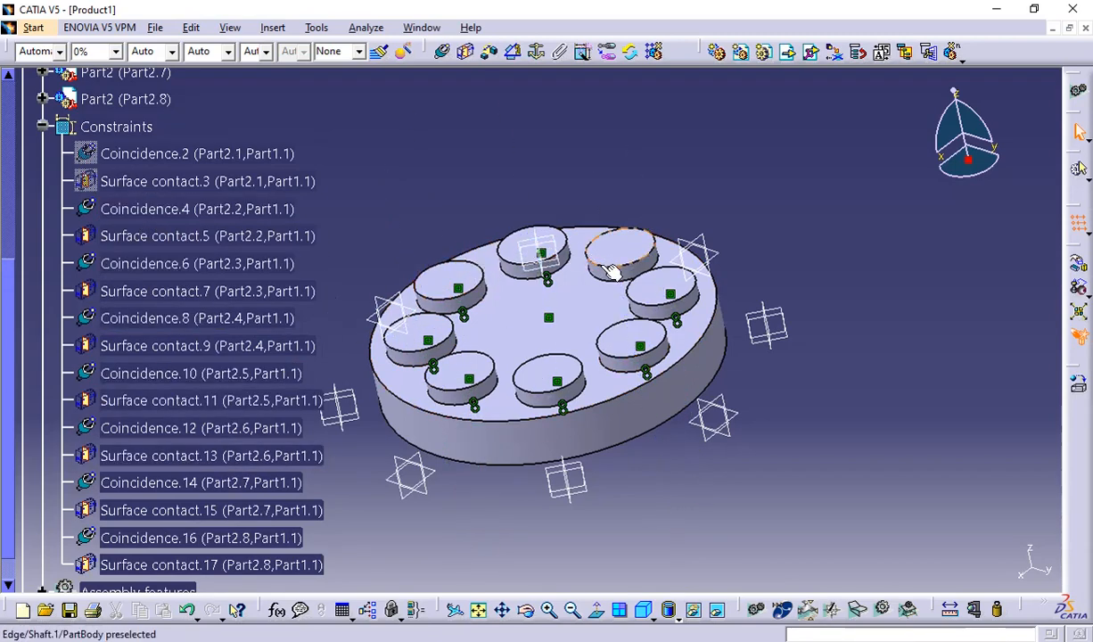
scroll(139, 365, "up", 2)
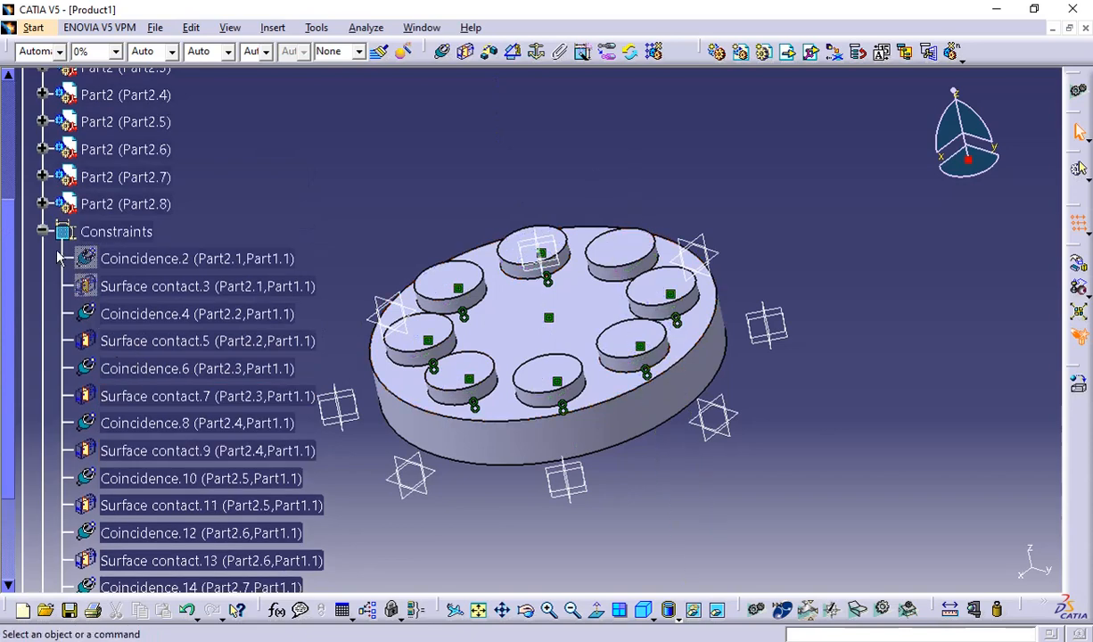
Collapse the Constraints branch and undo the bolt pattern made with generated constraints.
left_click(43, 231)
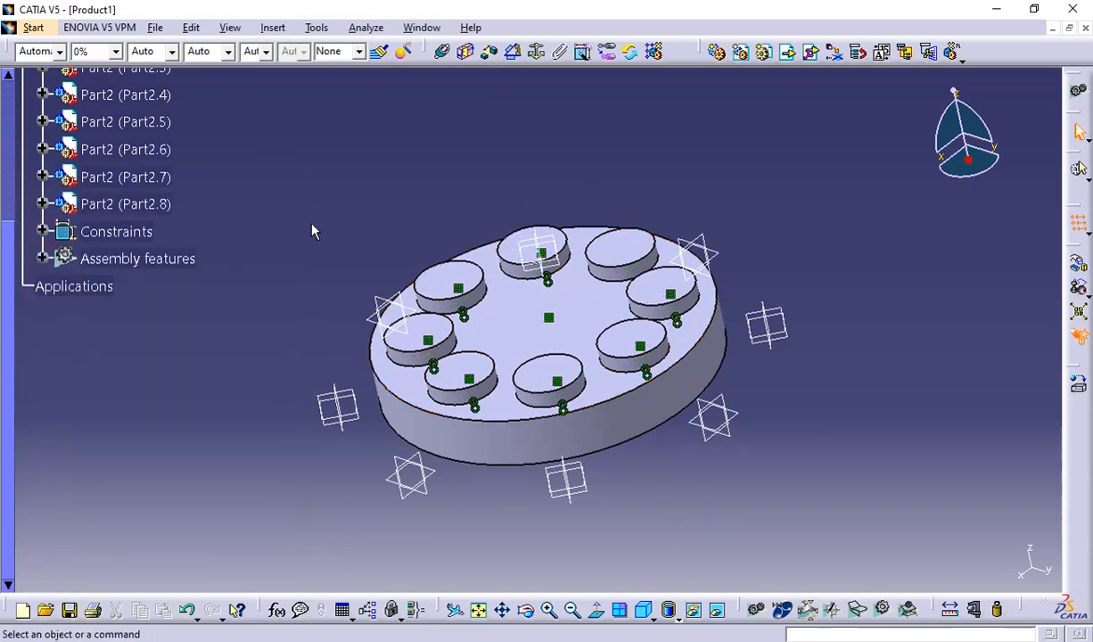
key("ctrl+z")
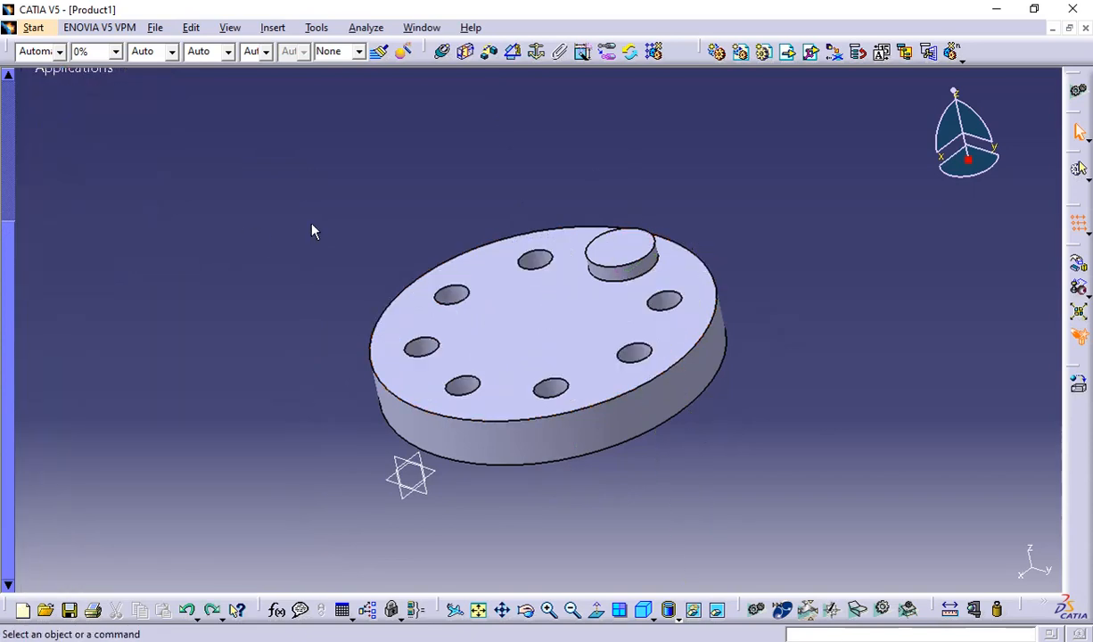
scroll(312, 231, "up", 4)
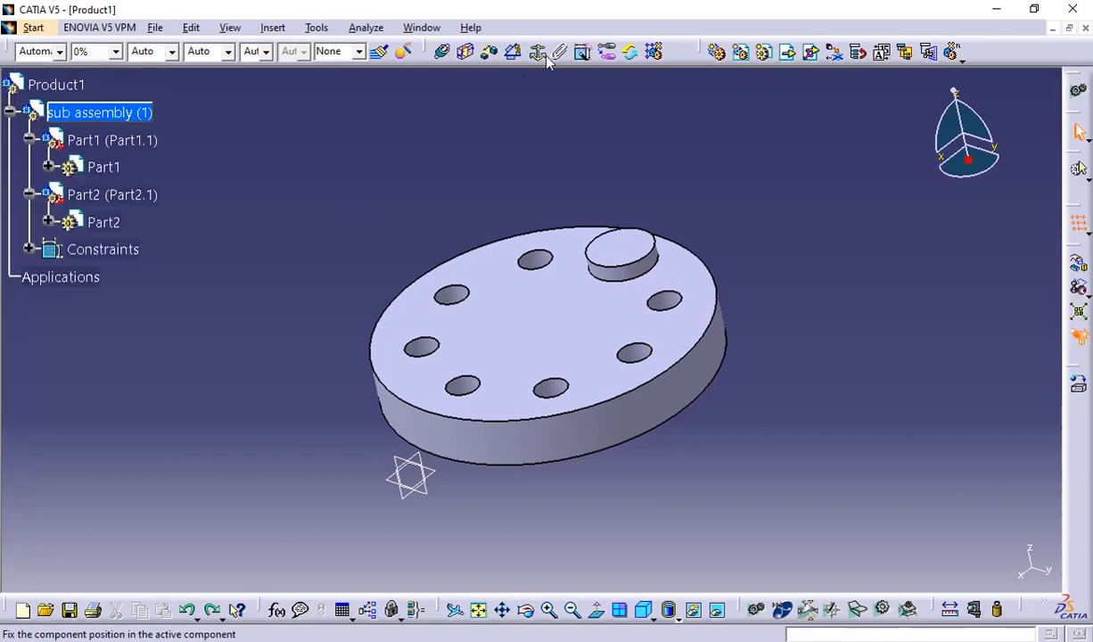
Pattern Part2.1 over the disc's CircPattern.1 holes, linked and positioned by the pattern's definition, re-using the original component.
left_click(656, 52)
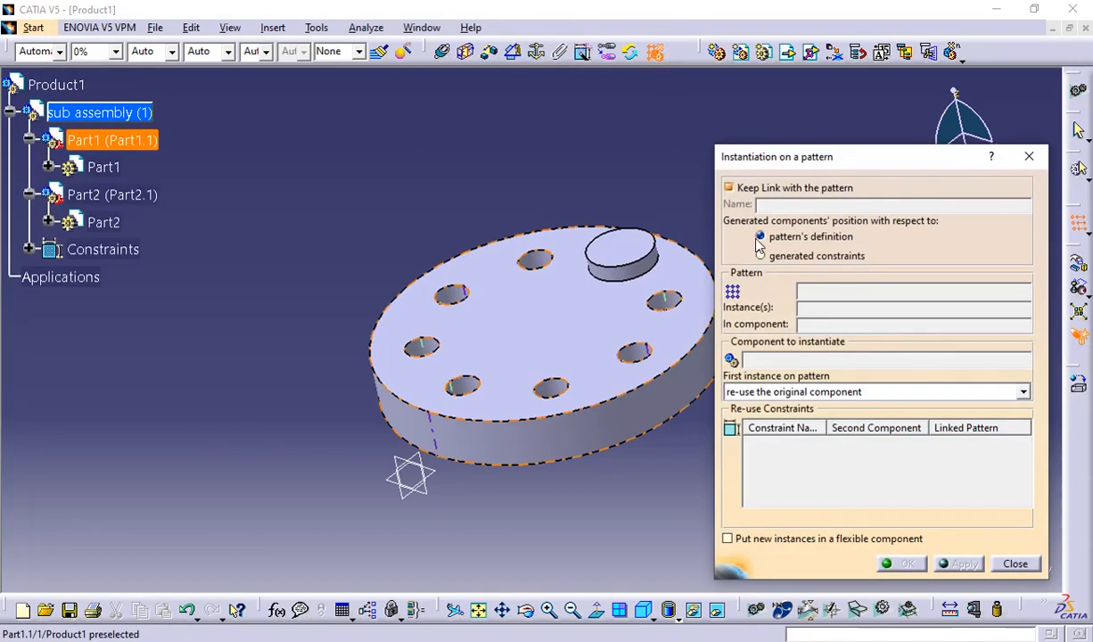
left_click(769, 361)
left_click(631, 266)
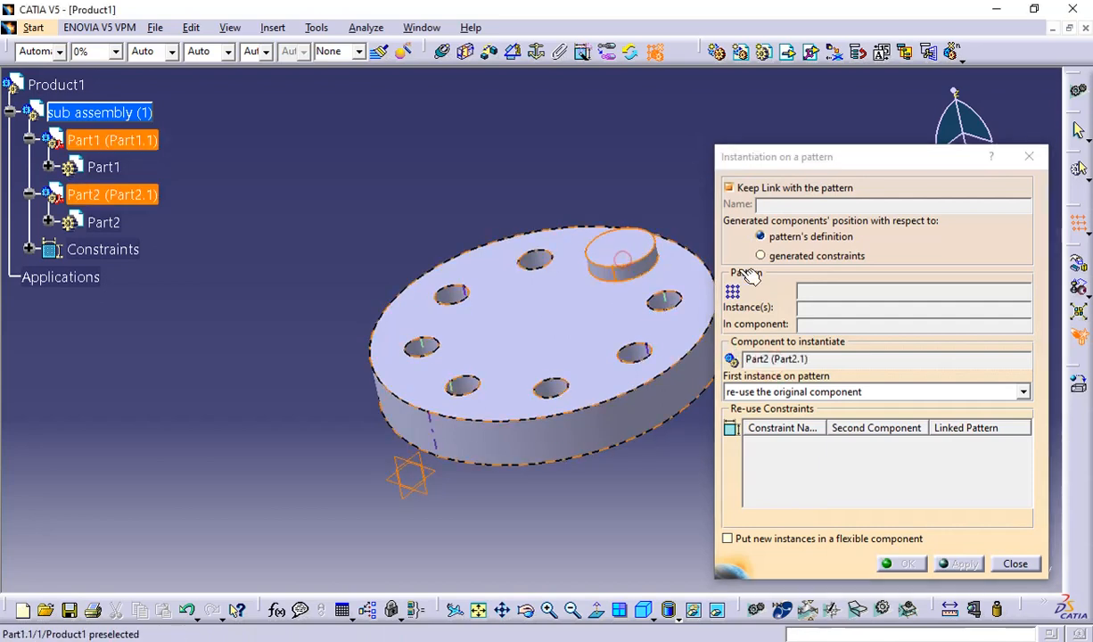
left_click(817, 295)
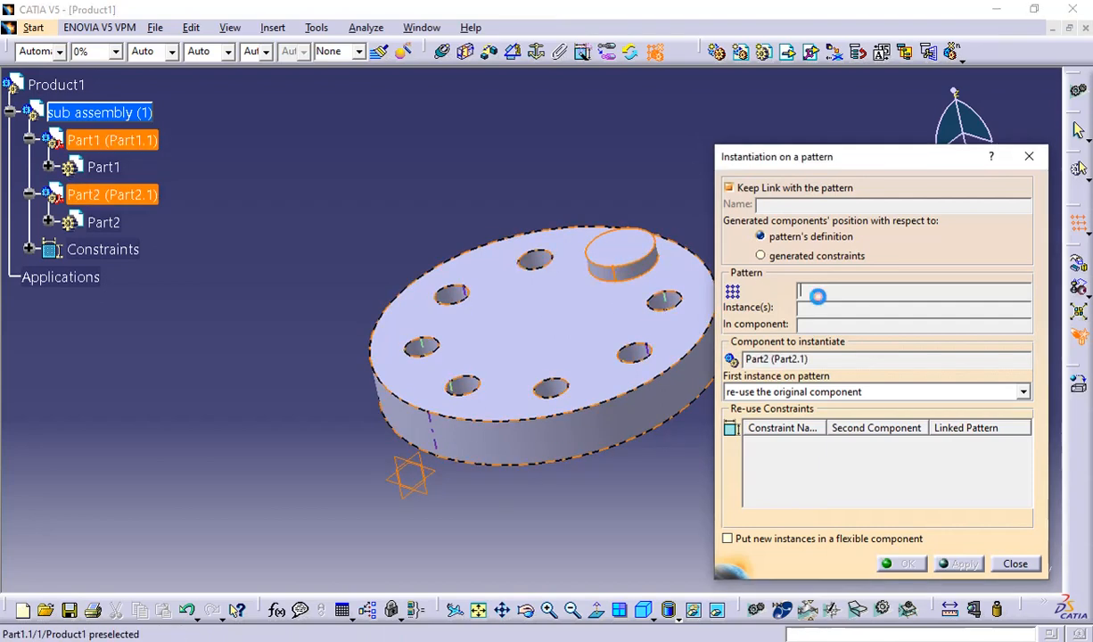
left_click(656, 302)
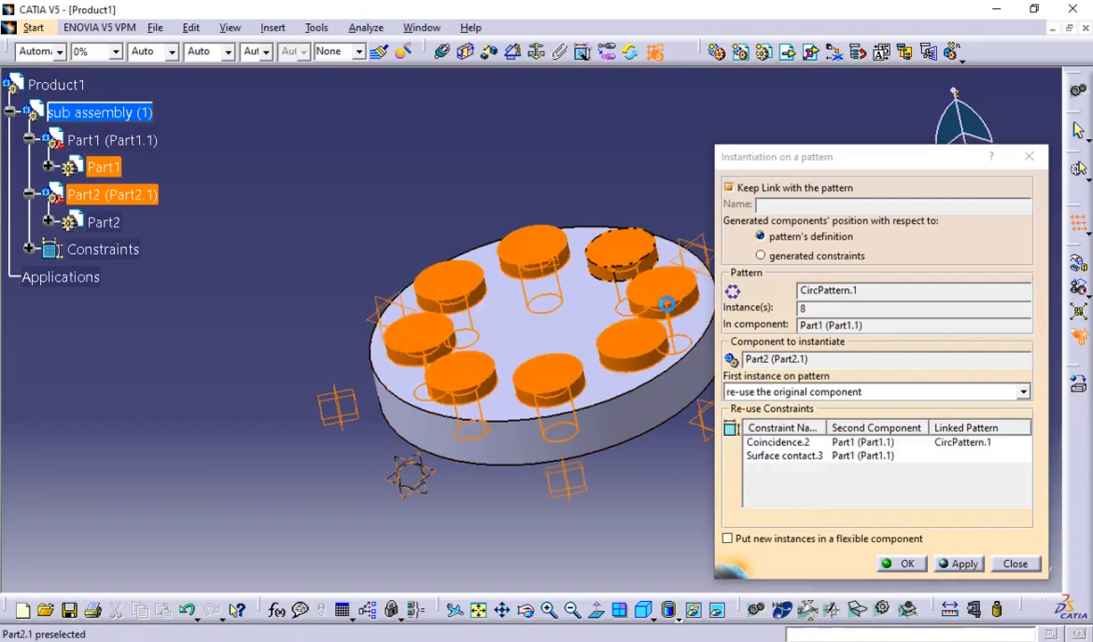
left_click(905, 564)
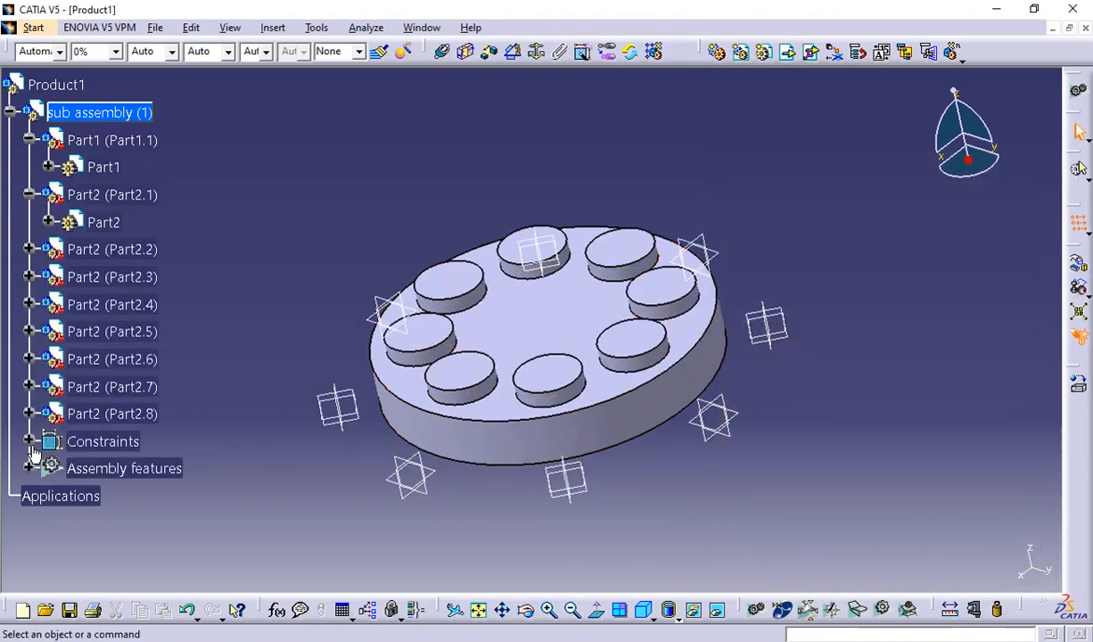
Expand and collapse the Constraints branch to check which constraints exist for the bolt instances.
left_click(30, 441)
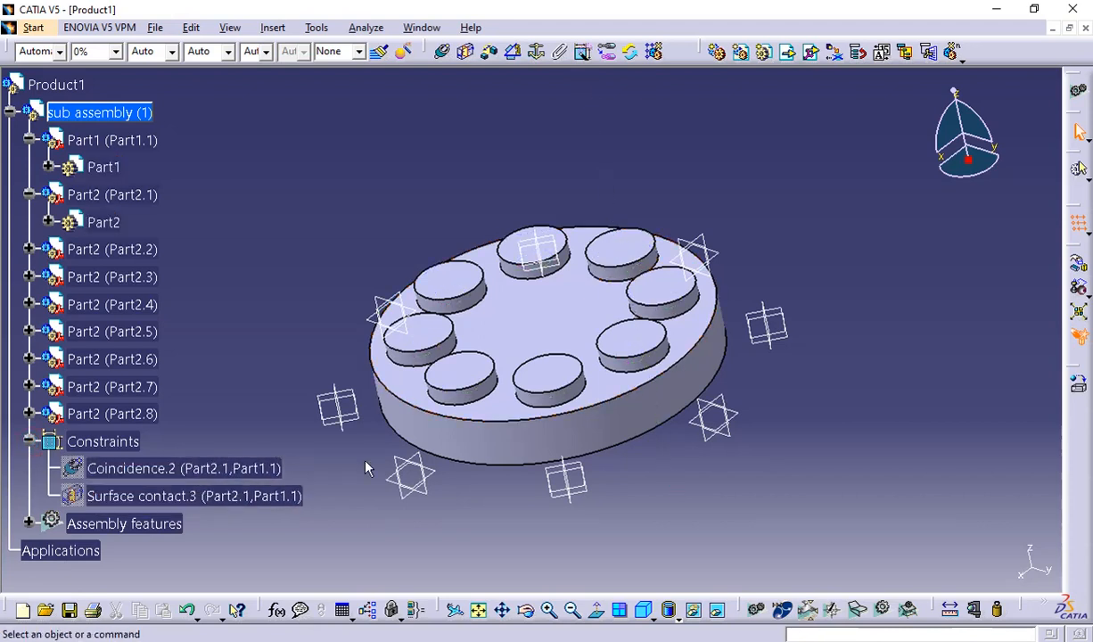
left_click(29, 442)
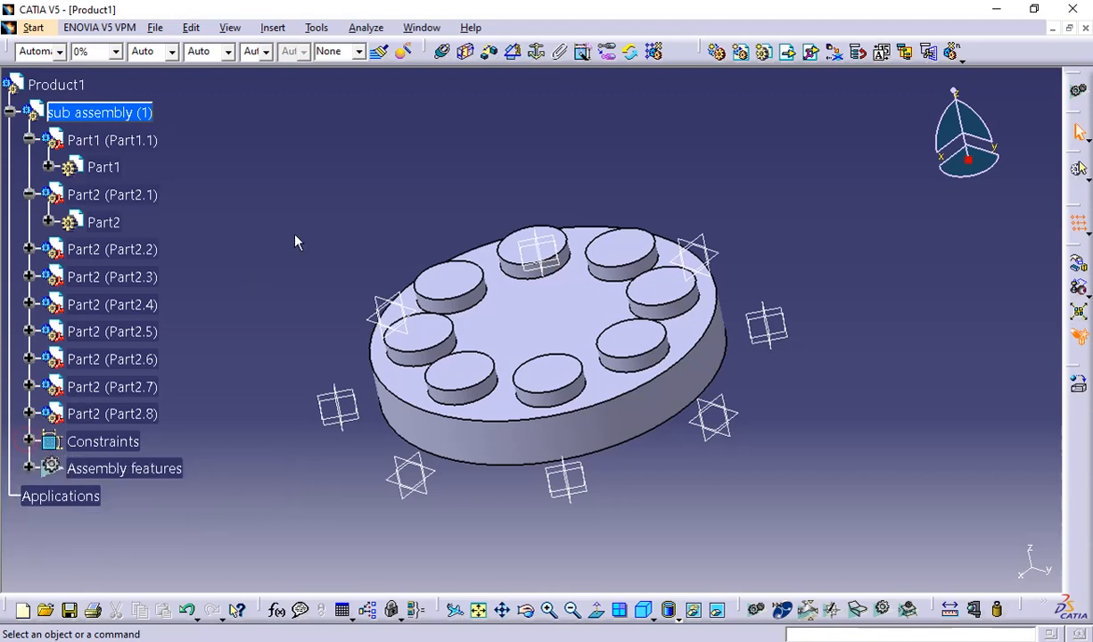
left_click(28, 441)
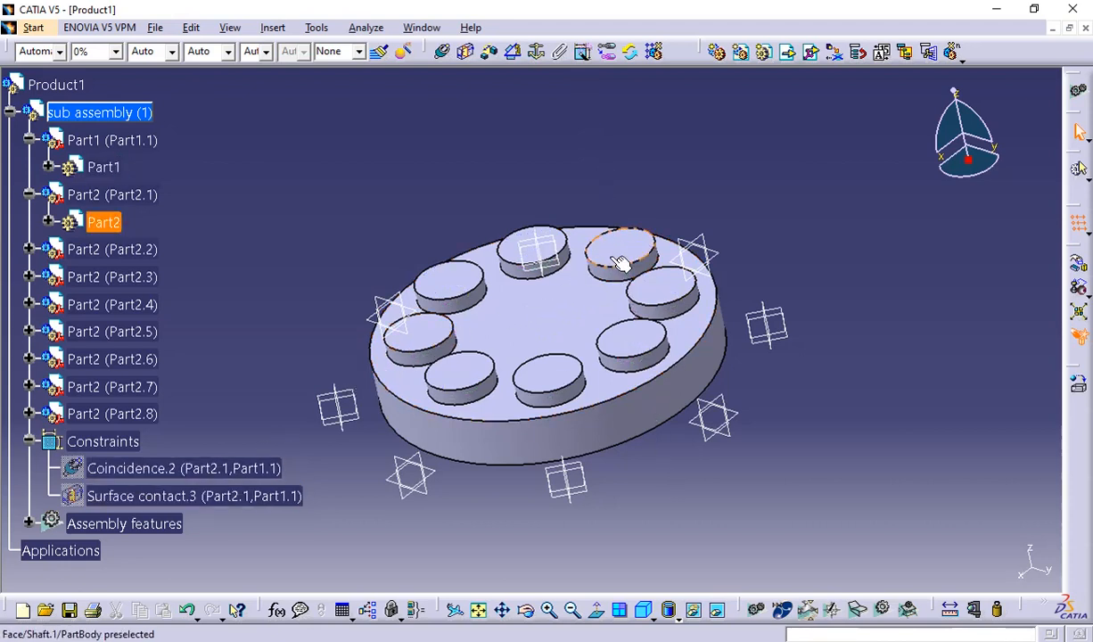
Undo the linked bolt pattern, and set up a pattern of Part2.1 on CircPattern.1 with Keep Link with the pattern turned off.
key("ctrl+z")
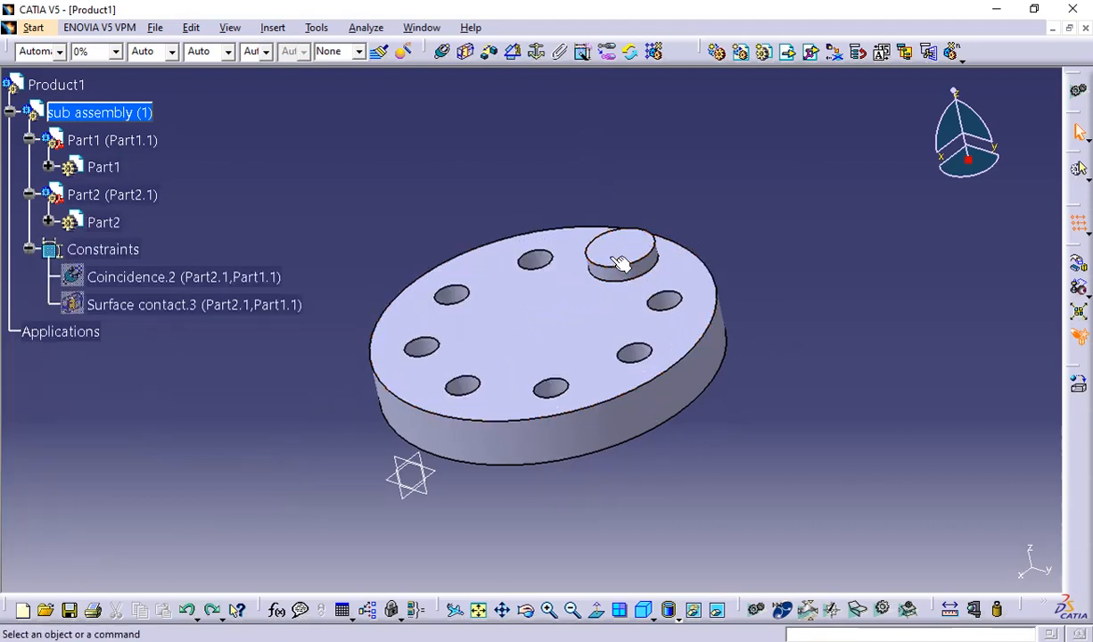
left_click(653, 52)
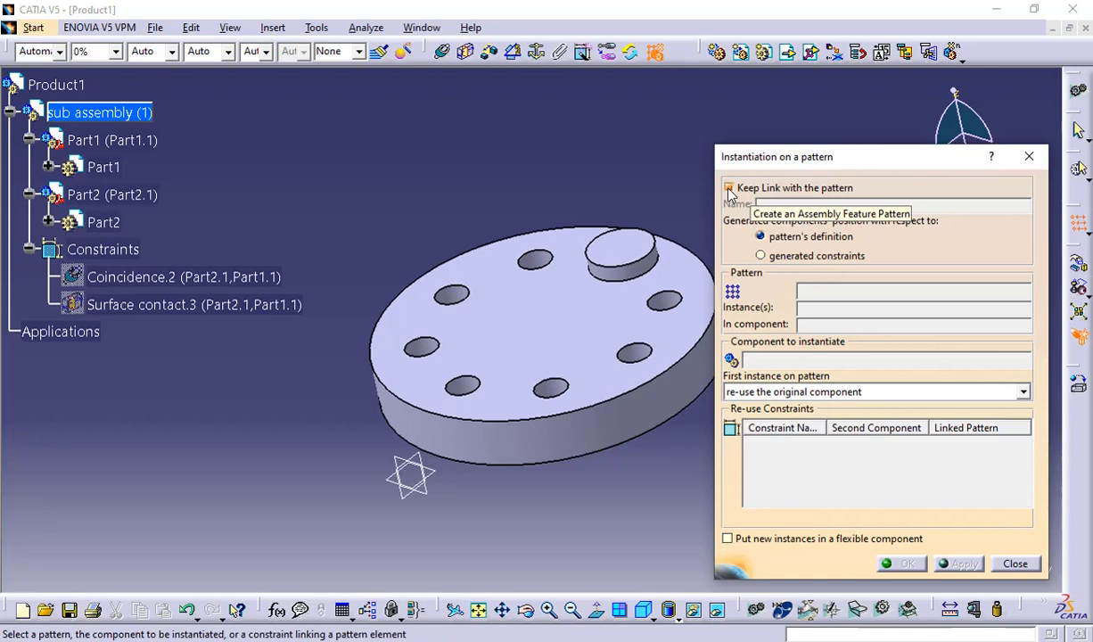
left_click(728, 188)
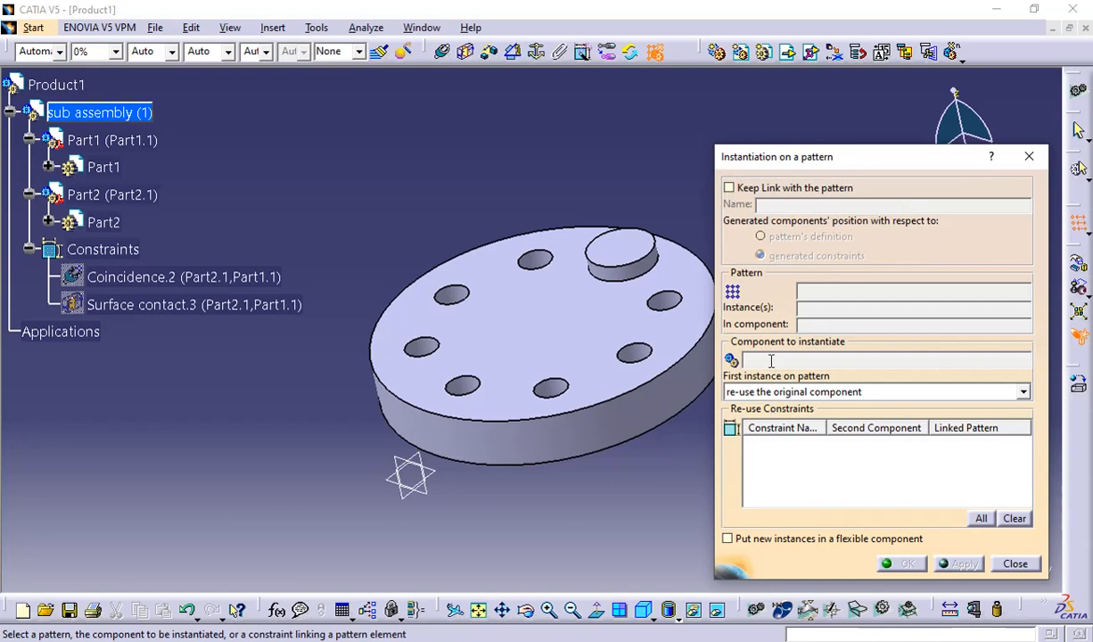
left_click(626, 247)
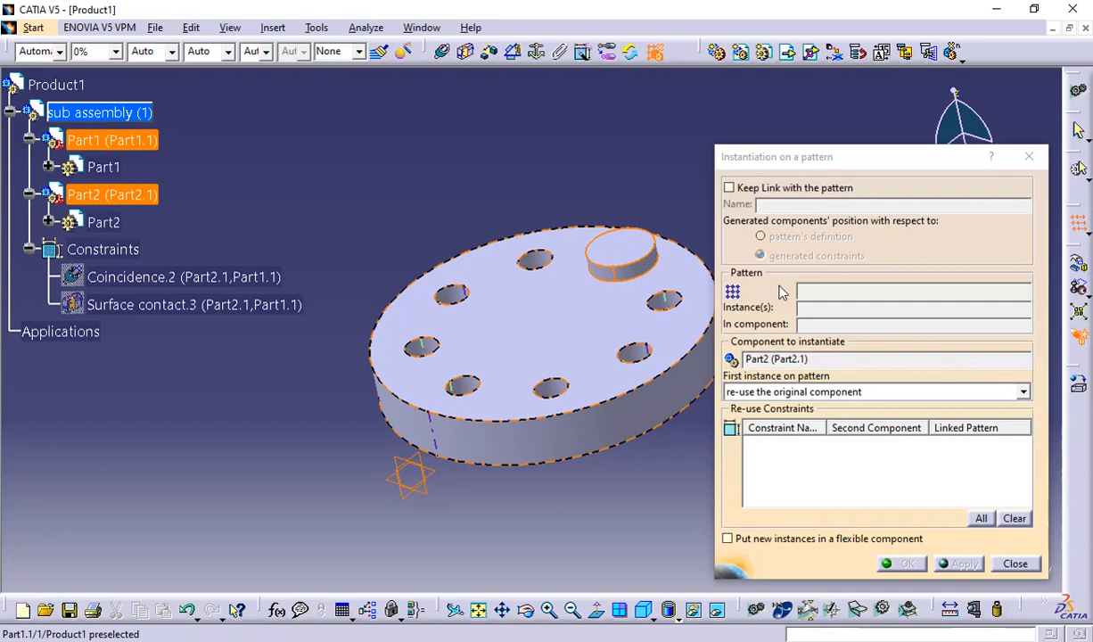
left_click(808, 297)
left_click(548, 382)
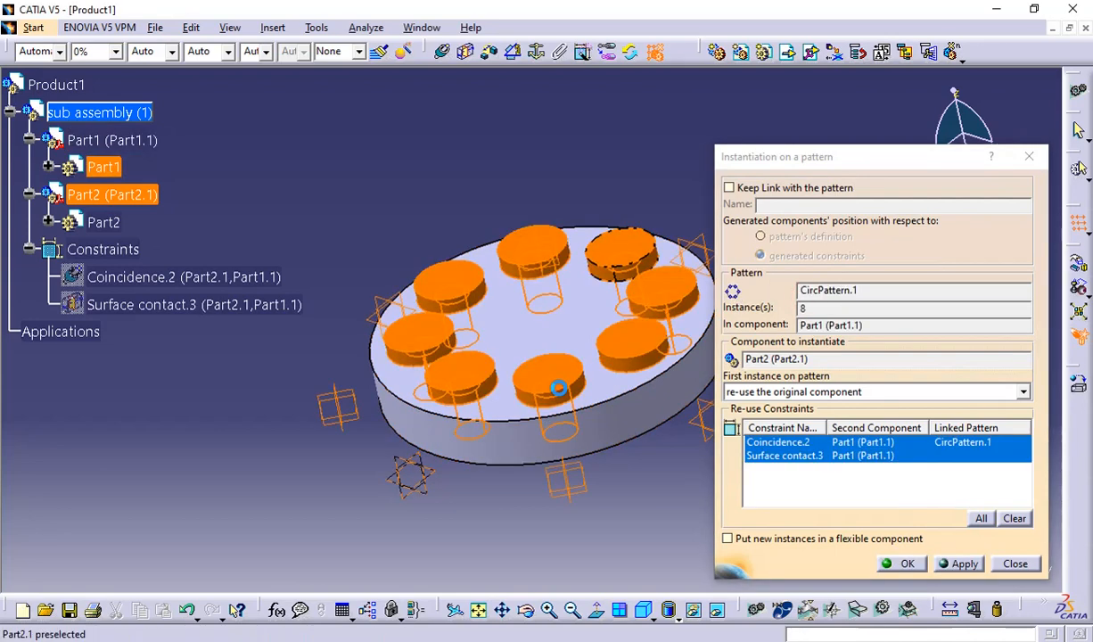
middle_click_drag(633, 492, 489, 475)
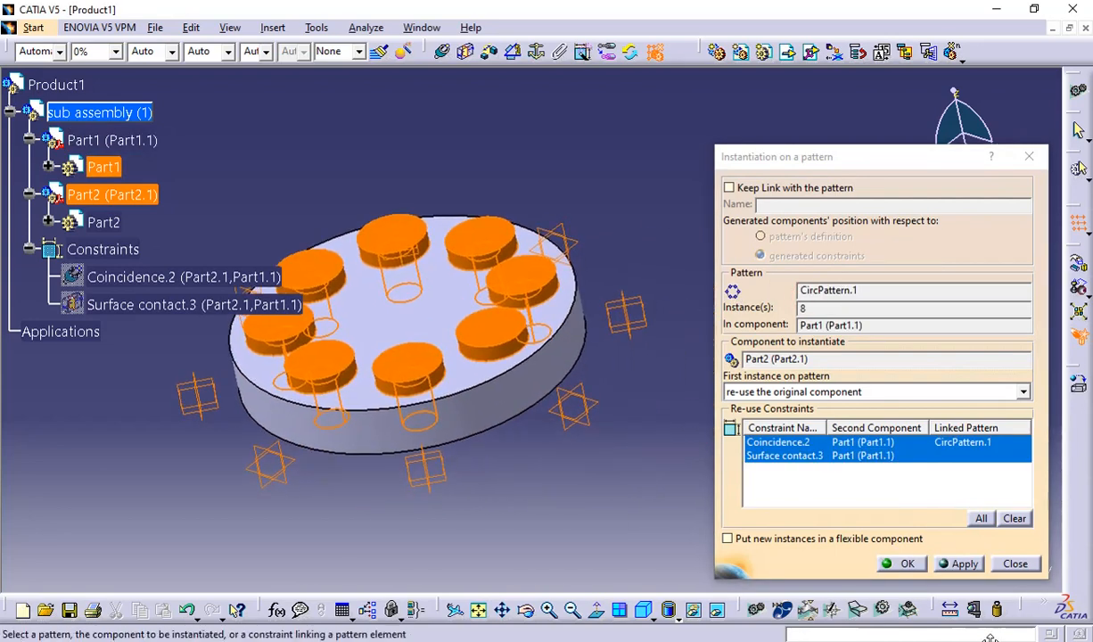
Try selecting individual constraints to re-use with Keep Link with the pattern off and on, leaving it off.
left_click(771, 495)
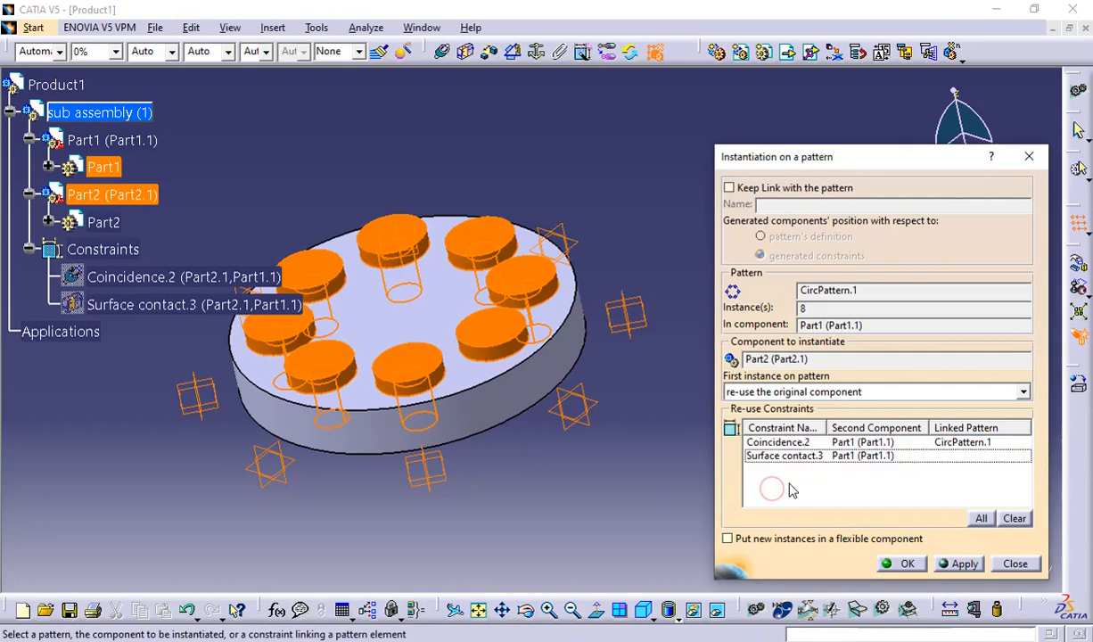
left_click(781, 442)
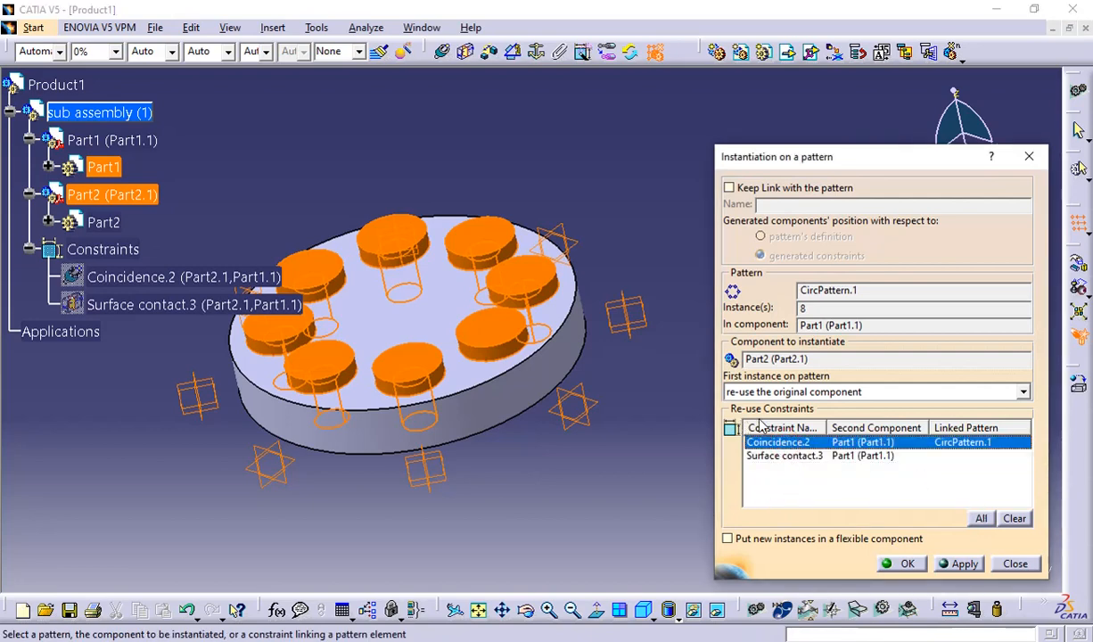
left_click(729, 189)
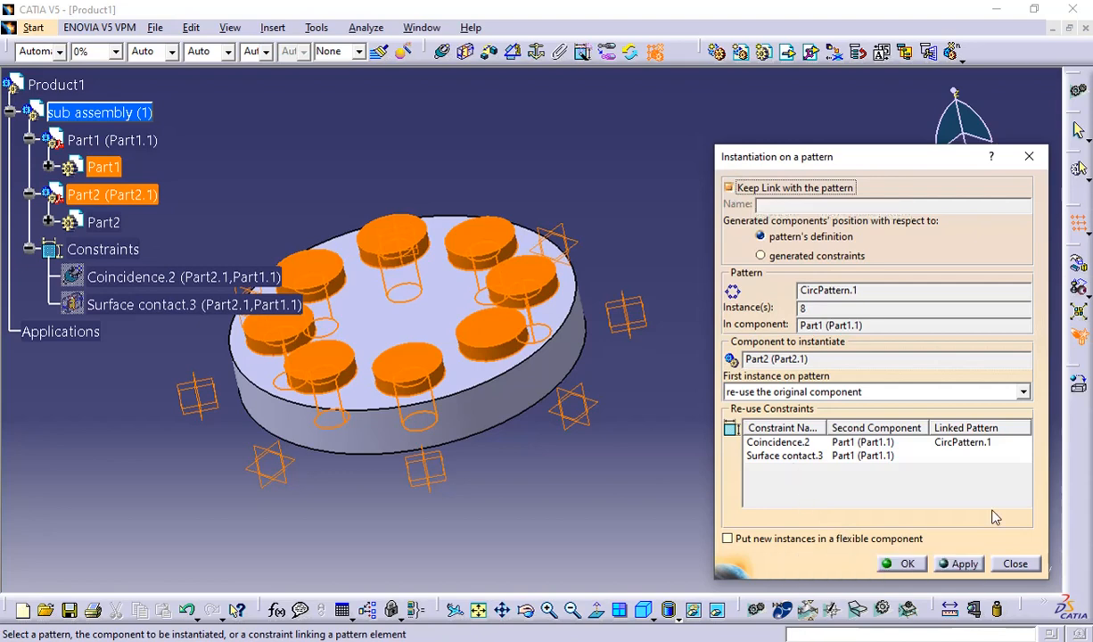
left_click(861, 451)
left_click(842, 453)
left_click(811, 442)
left_click(795, 458)
left_click(791, 456)
left_click(729, 188)
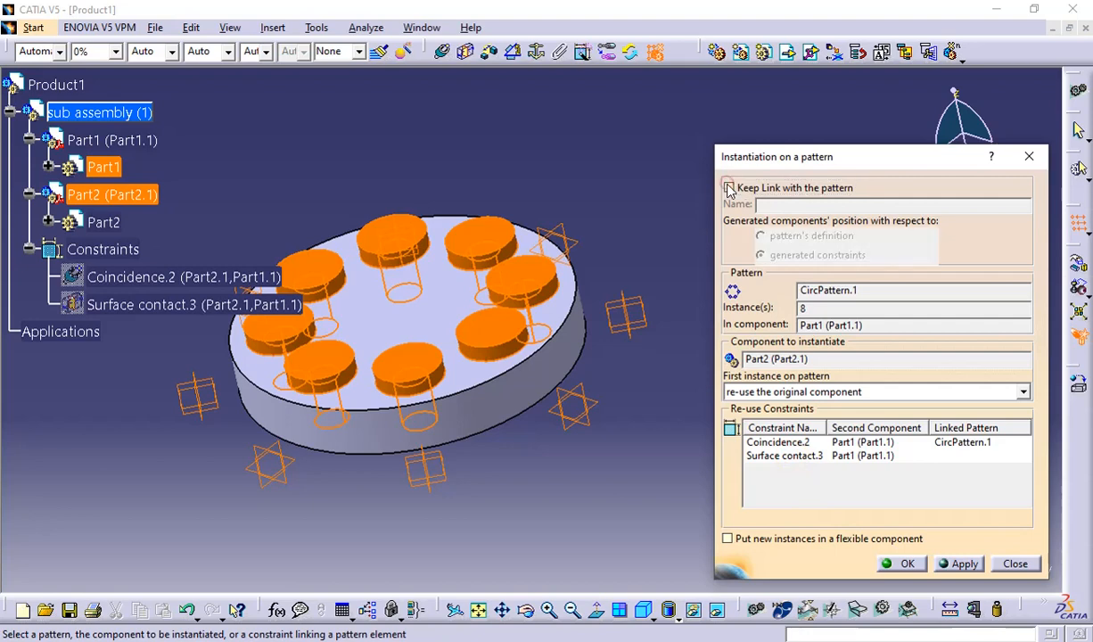
Select Coincidence.2 and Surface contact.3 for re-use, apply the unlinked bolt pattern, and review the constraints in the tree.
left_click(795, 463)
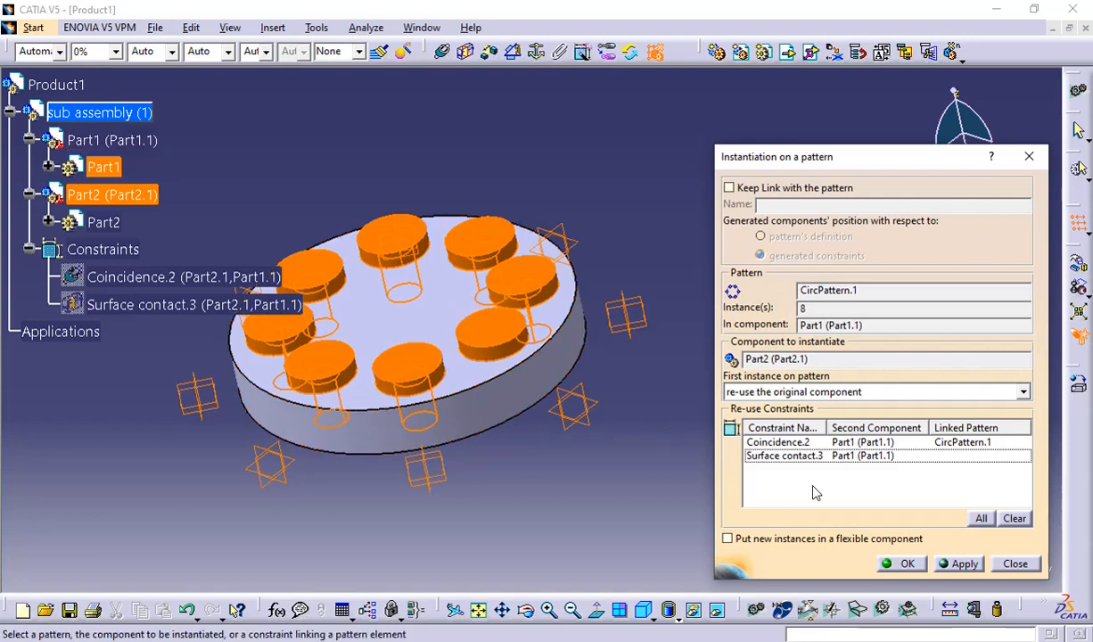
left_click(784, 444)
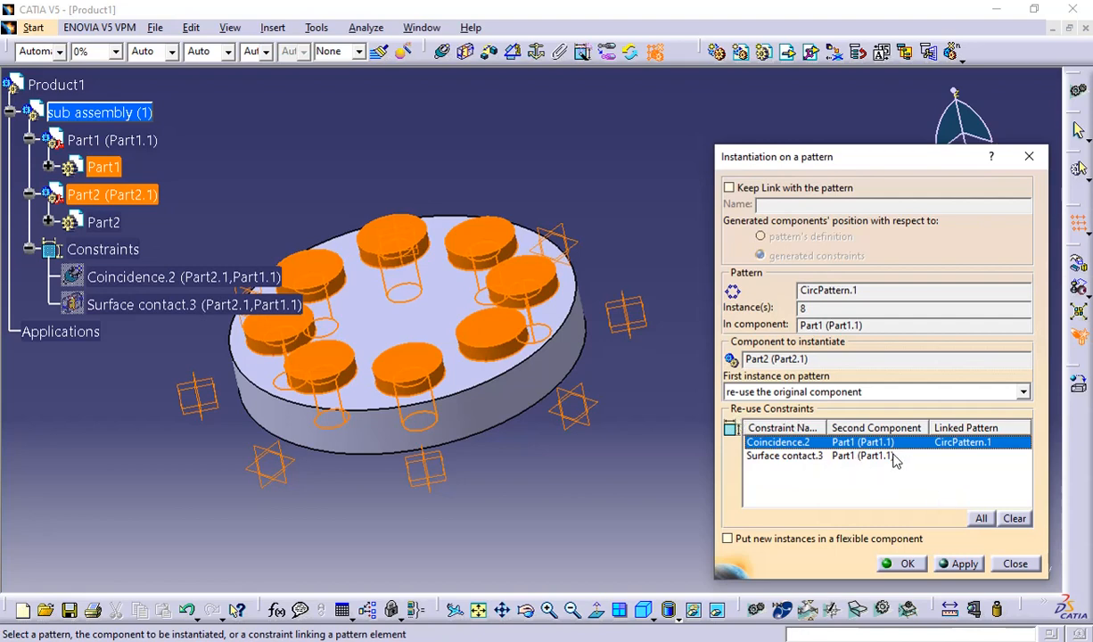
left_click(815, 454)
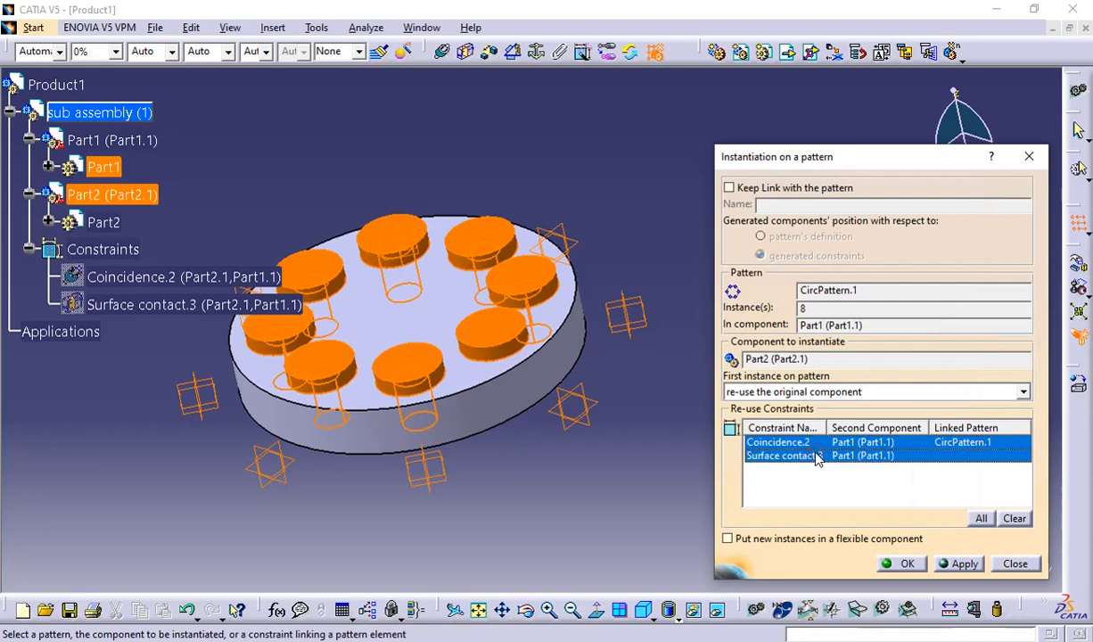
left_click(791, 454)
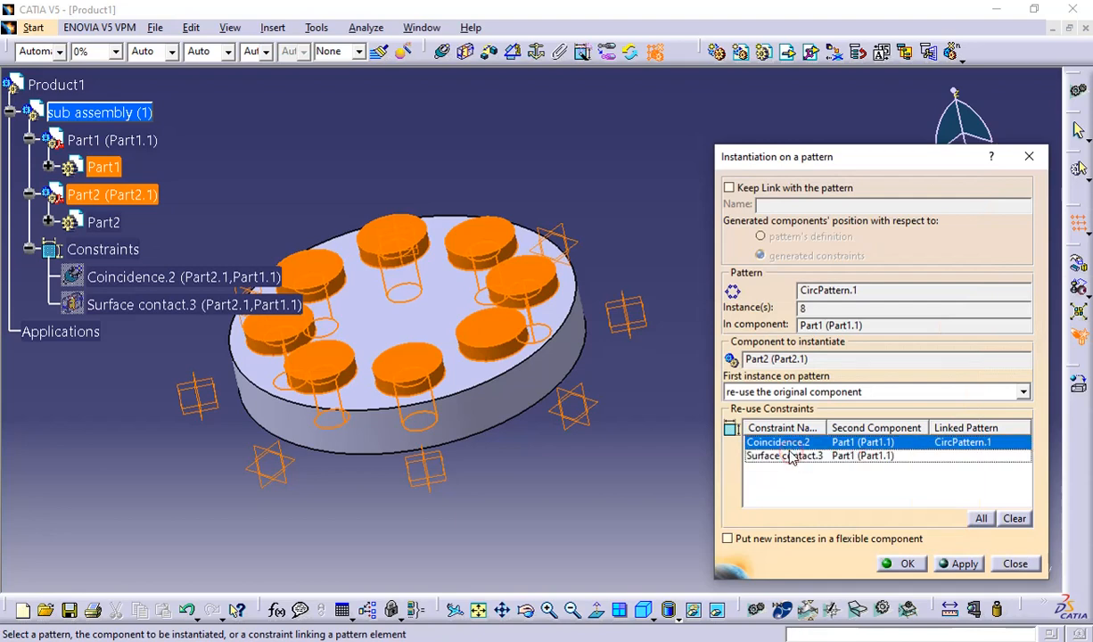
left_click(789, 455)
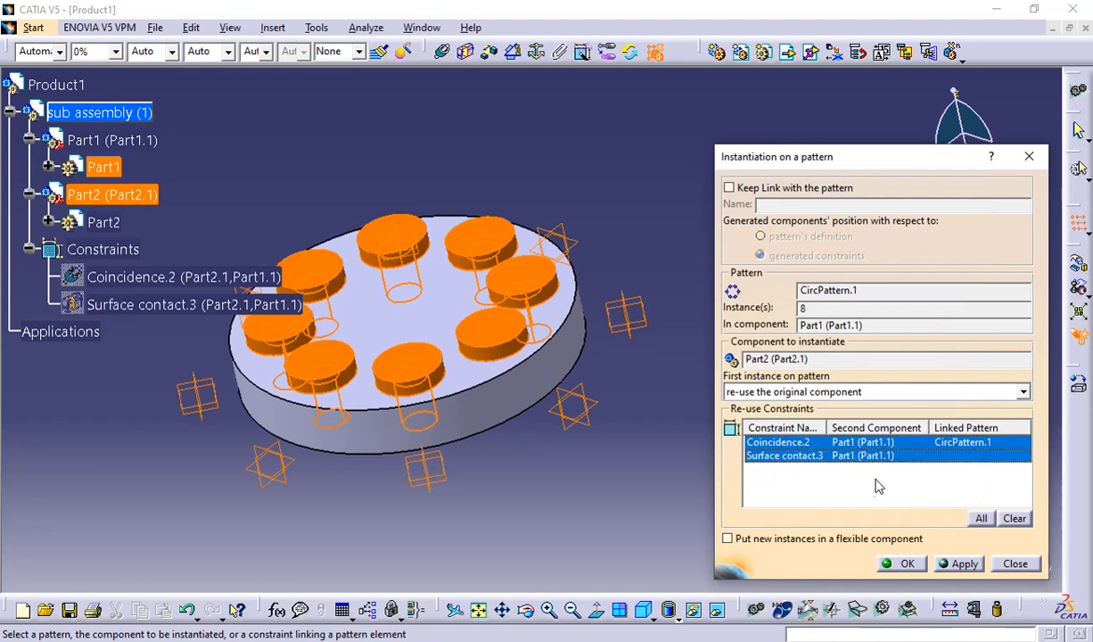
left_click(982, 520)
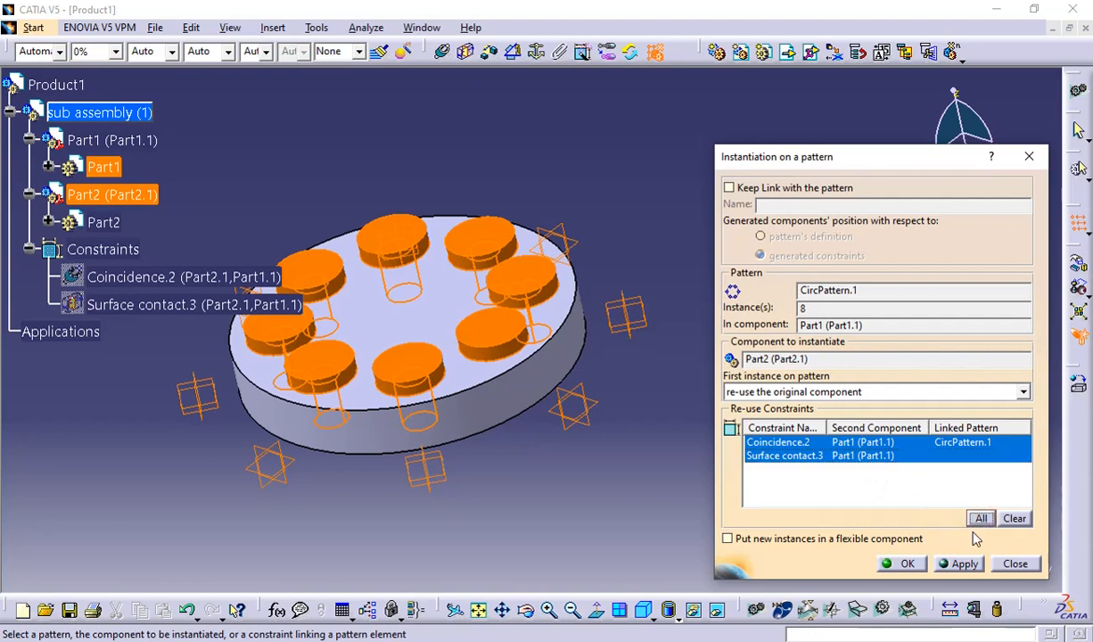
left_click(948, 565)
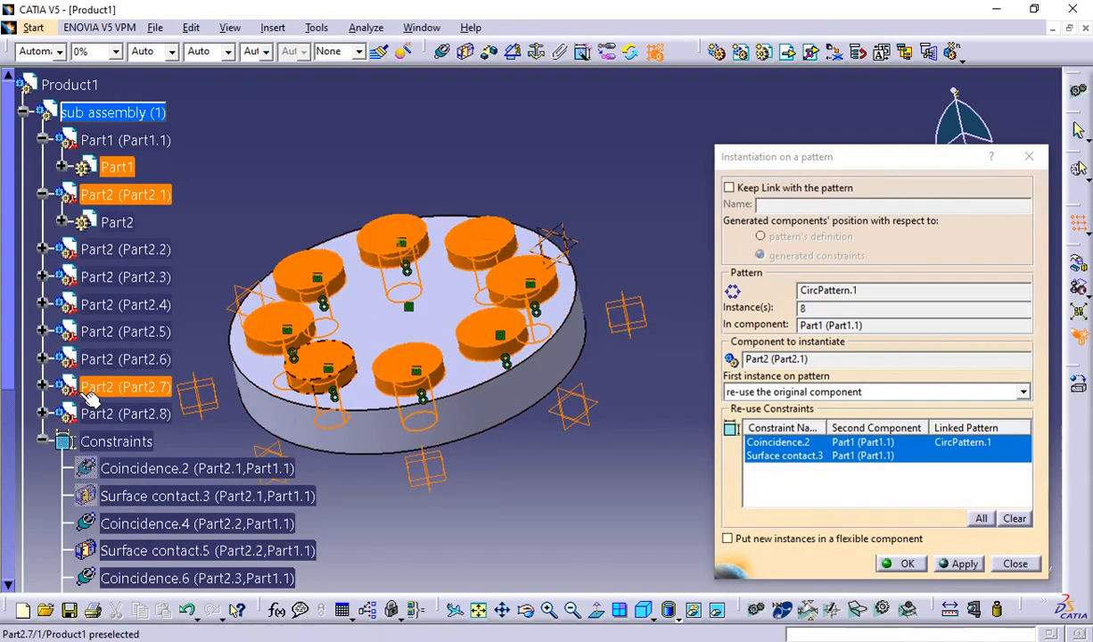
scroll(98, 392, "down", 5)
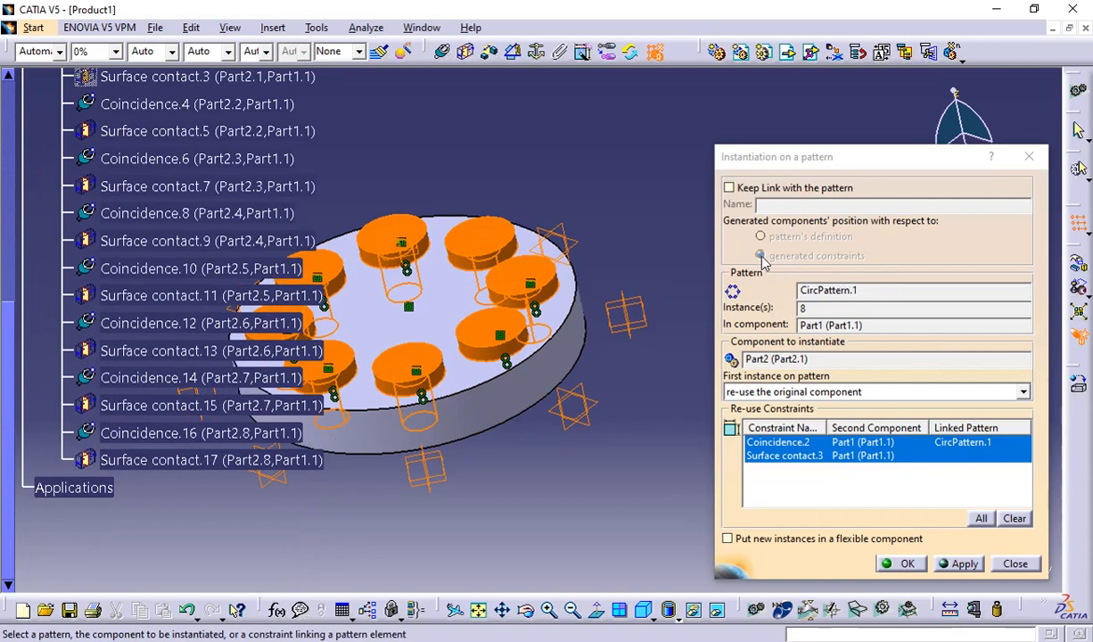
scroll(277, 303, "up", 5)
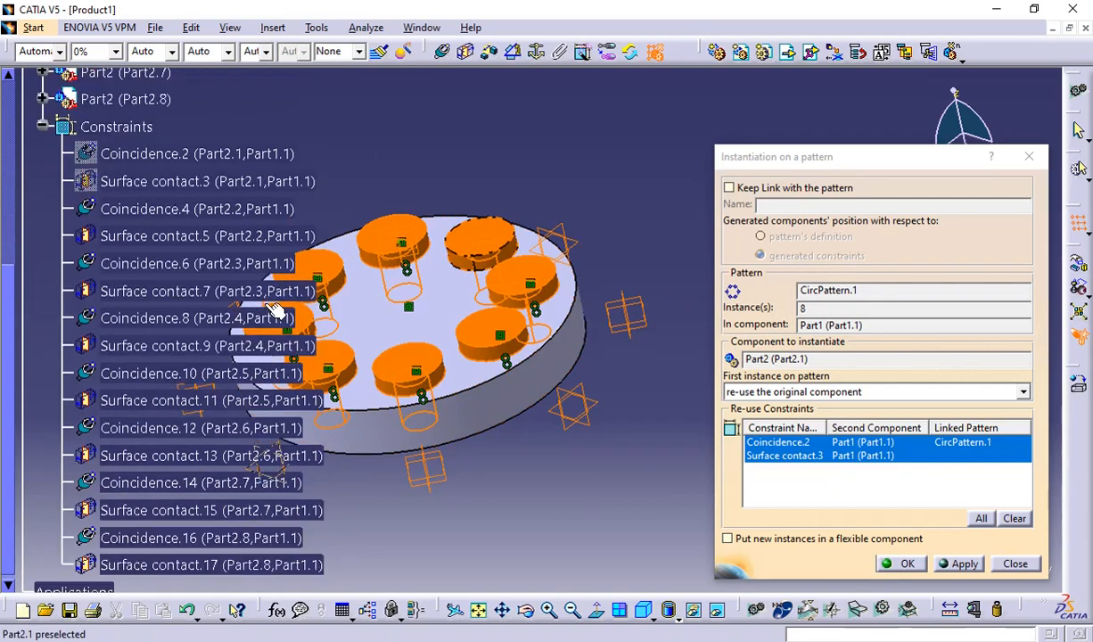
Discard the unlinked bolt pattern and reopen Reuse Pattern, comparing its options with Keep Link with the pattern on and off.
left_click(1011, 562)
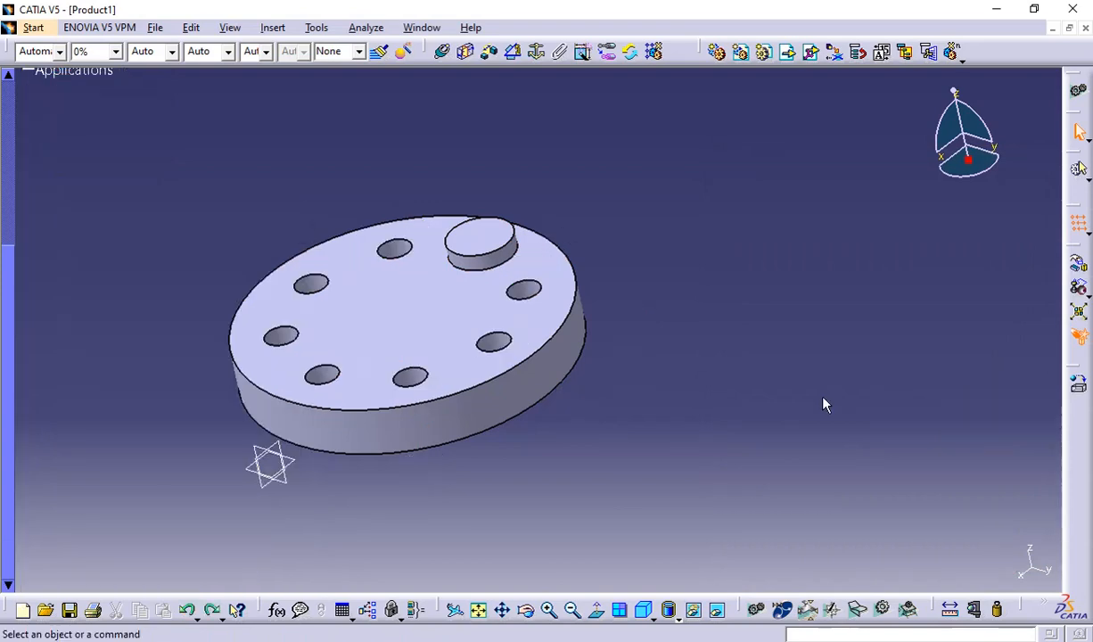
left_click(654, 51)
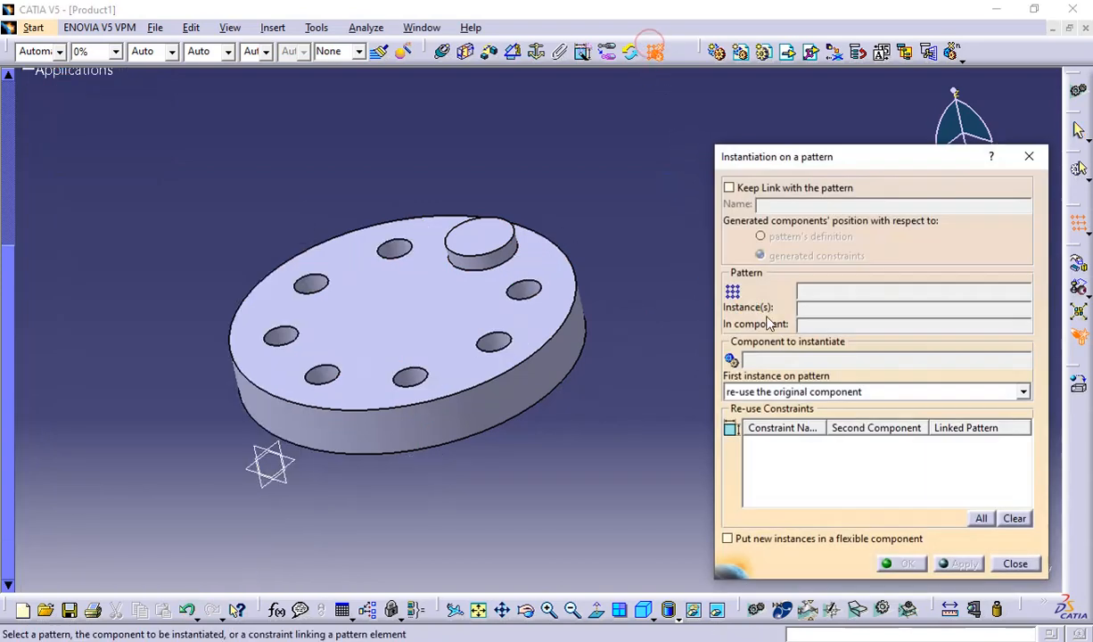
left_click(729, 188)
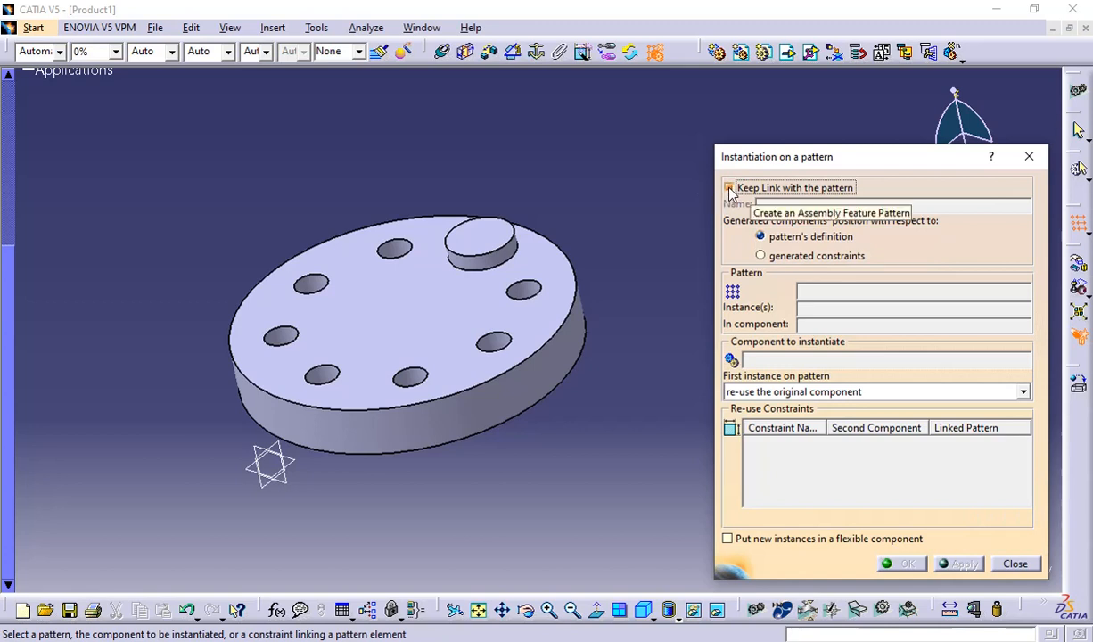
left_click(729, 188)
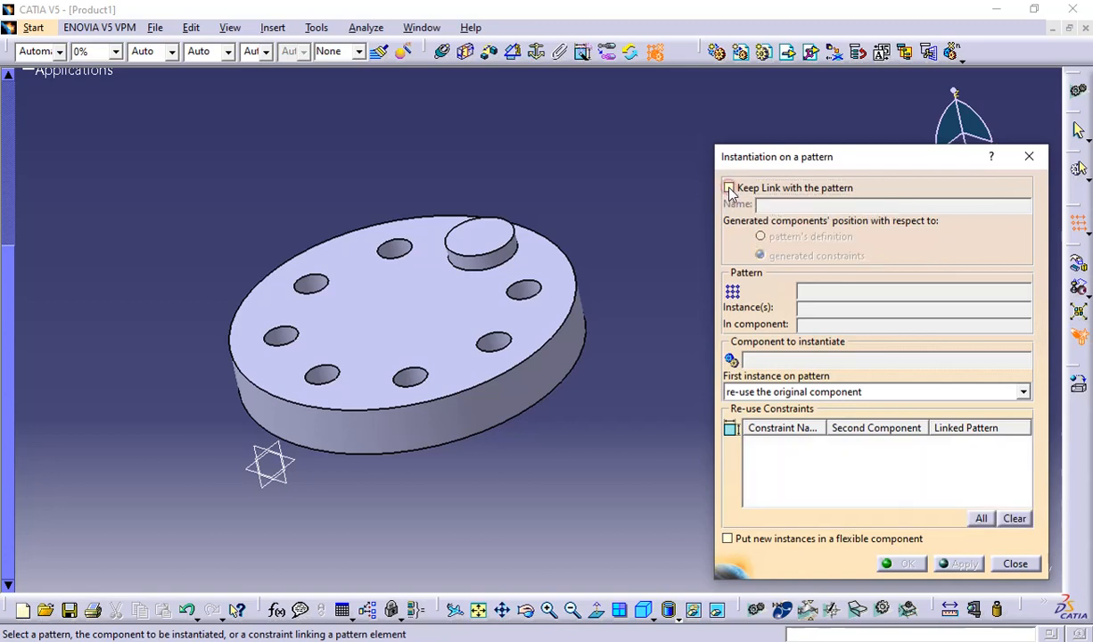
left_click(760, 237)
scroll(611, 415, "up", 3)
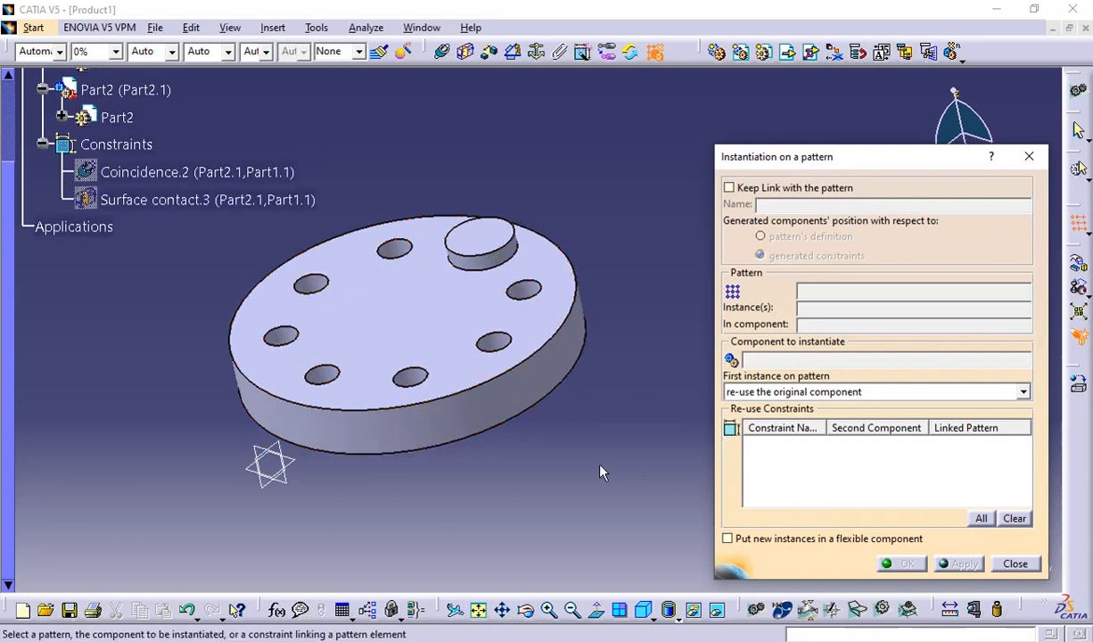
Review Keep Link with the pattern turned on with positions following the pattern's definition, and close Reuse Pattern without instantiating anything.
left_click(729, 187)
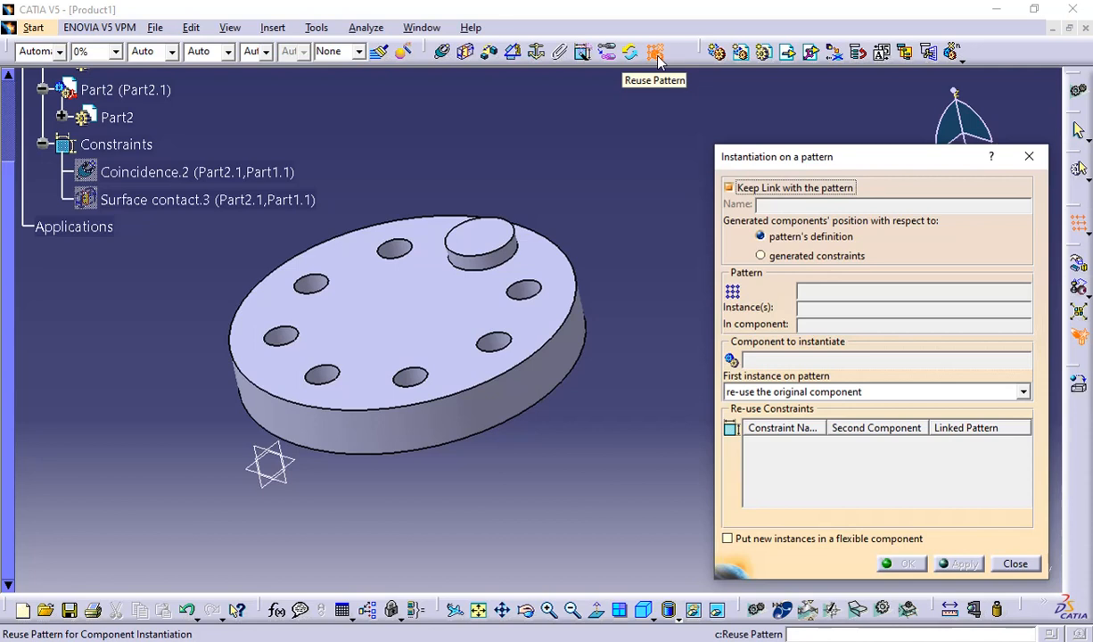
left_click(762, 239)
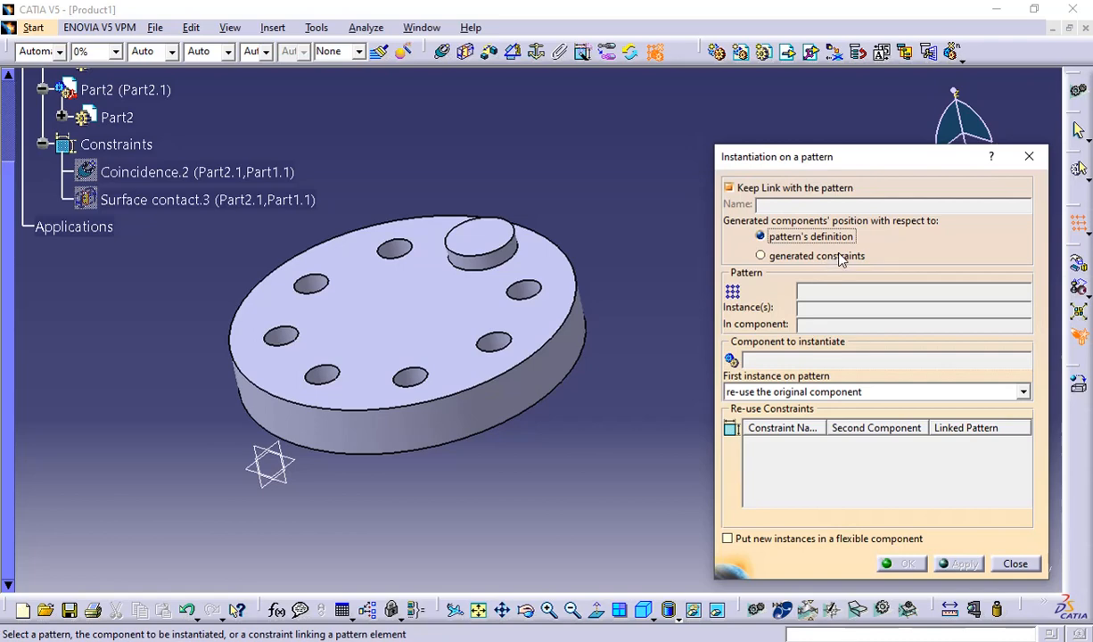
left_click(1013, 563)
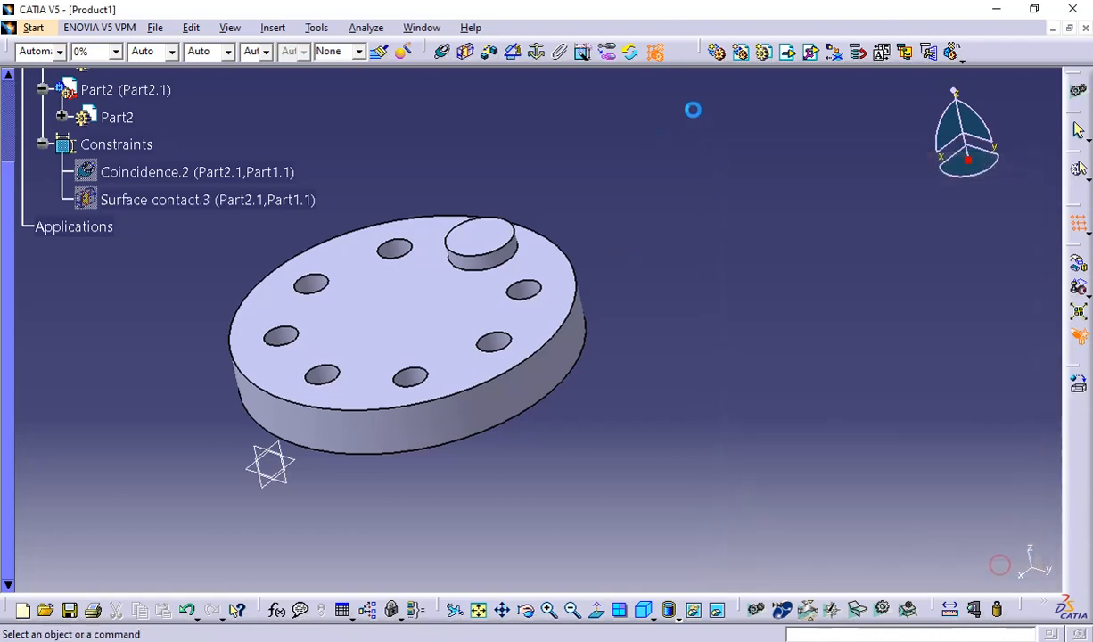